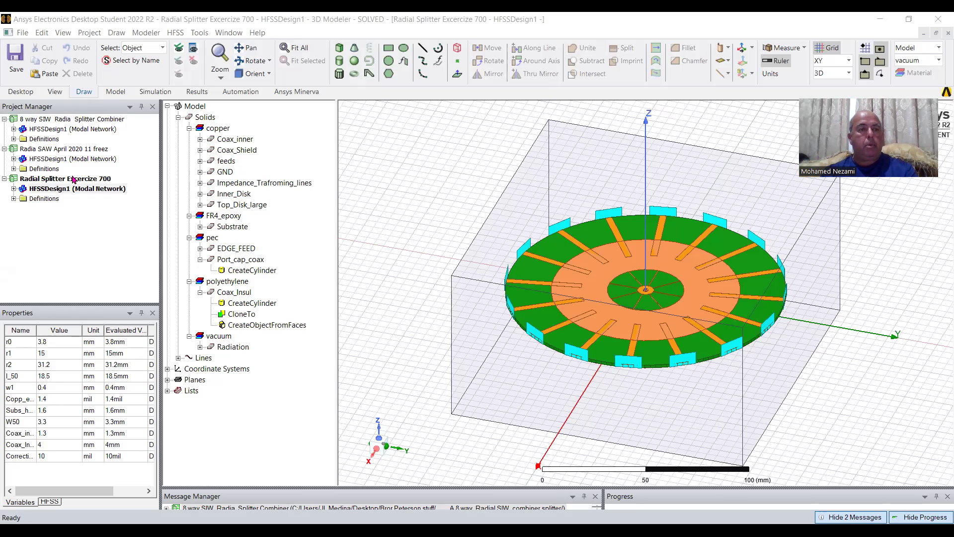
# - Open HFSSDesign1 of the Radia SAW April 2020 11 freez project, then the 8 way SIW project's design, and examine its model from both sides
pyautogui.doubleClick(59, 159)
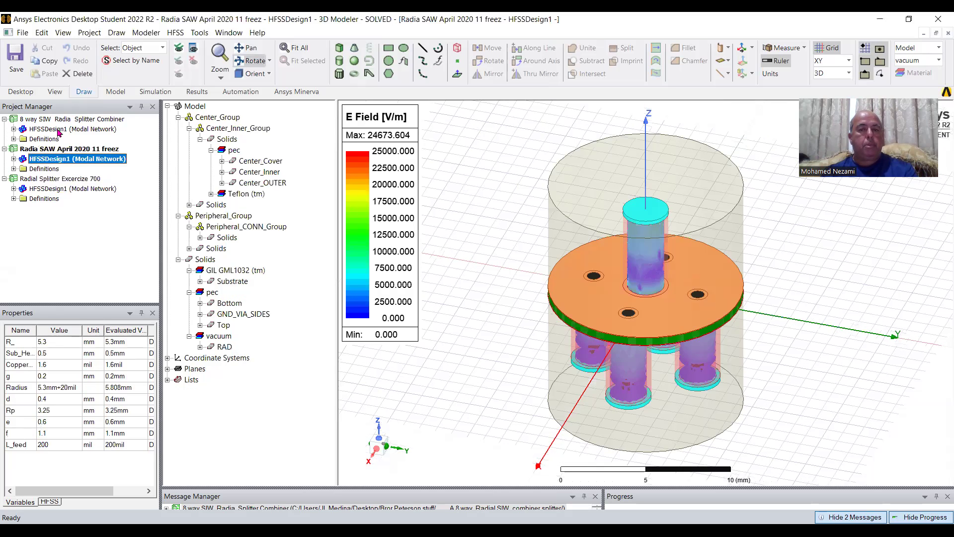
pyautogui.doubleClick(58, 129)
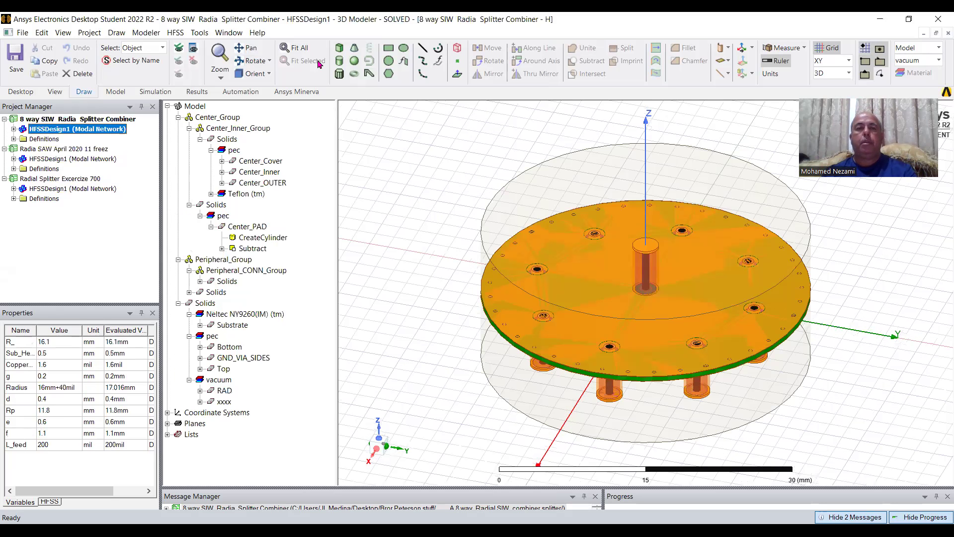
pyautogui.click(255, 61)
pyautogui.moveTo(598, 313); pyautogui.dragTo(595, 282)
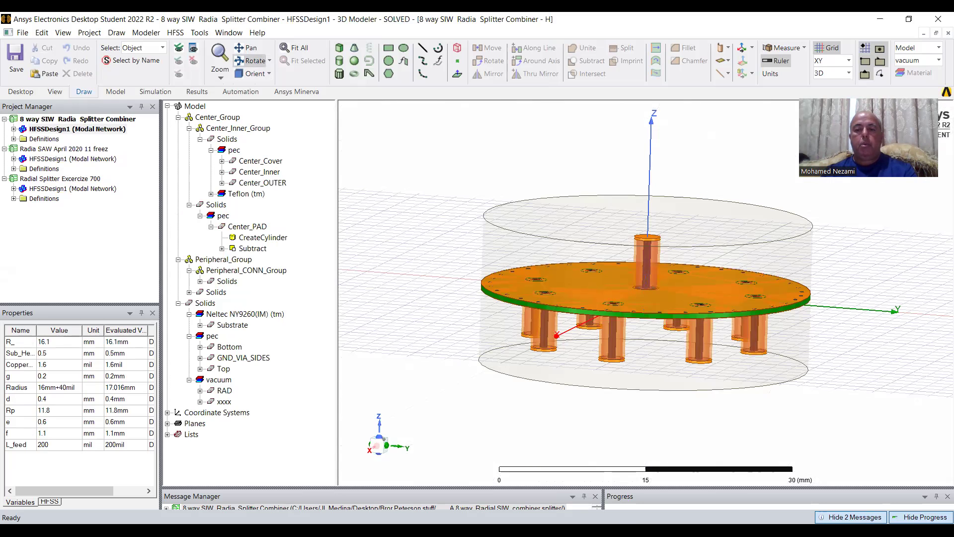
pyautogui.moveTo(639, 271); pyautogui.dragTo(643, 274)
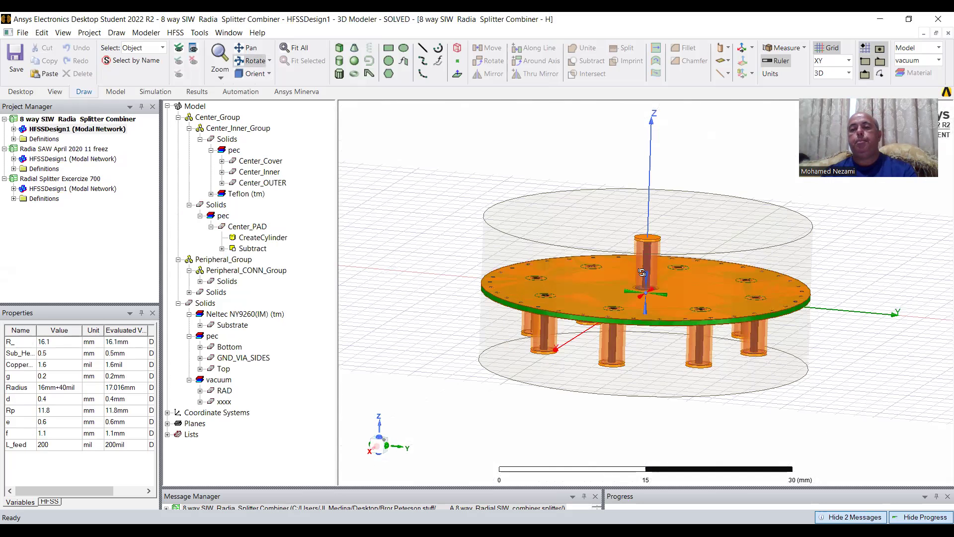
pyautogui.moveTo(632, 192); pyautogui.dragTo(571, 174)
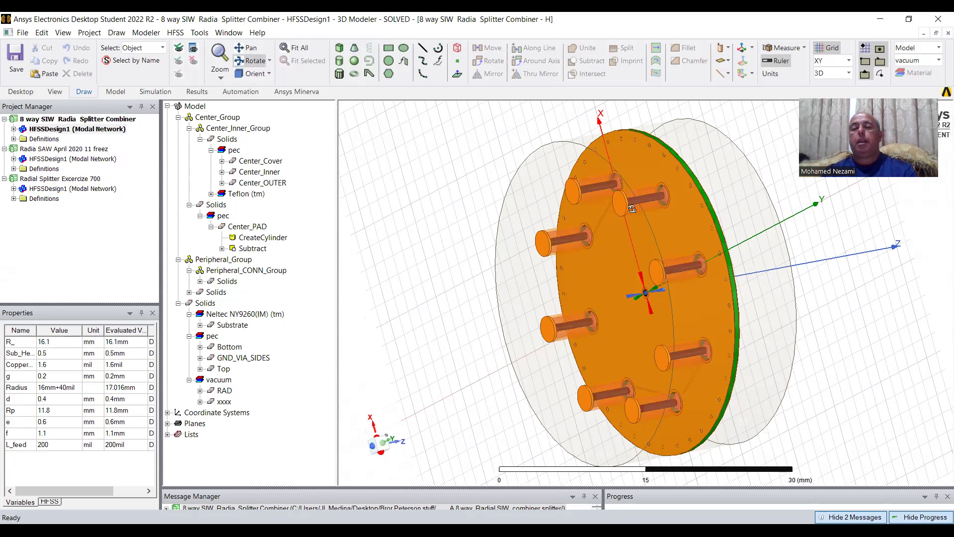
pyautogui.moveTo(651, 214); pyautogui.dragTo(727, 283)
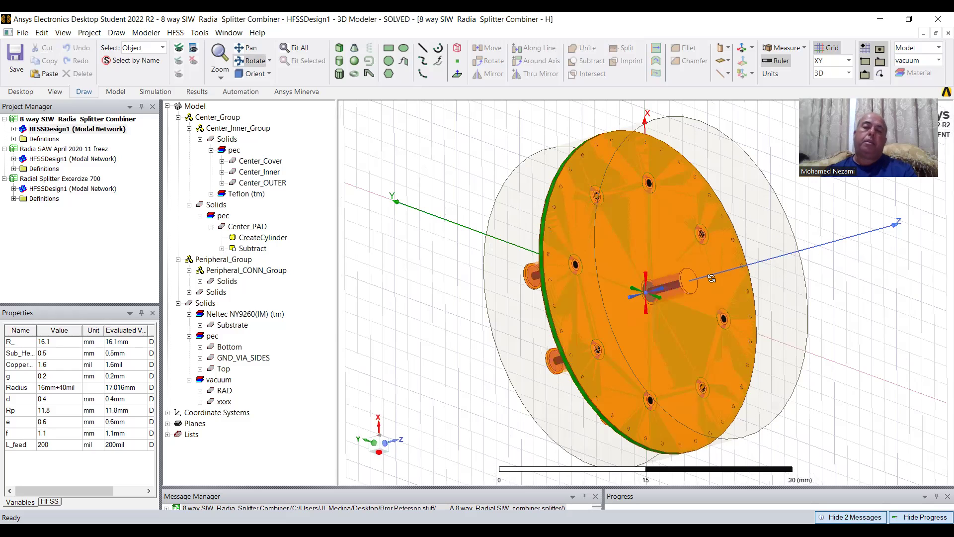
pyautogui.moveTo(682, 240); pyautogui.dragTo(723, 211)
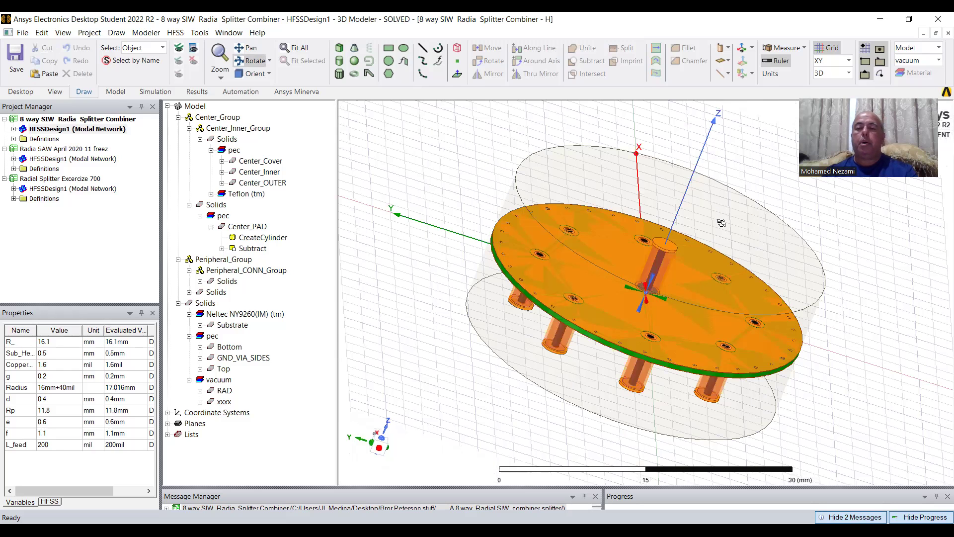
pyautogui.moveTo(651, 279); pyautogui.dragTo(620, 275)
pyautogui.scroll(-2, 714, 290)
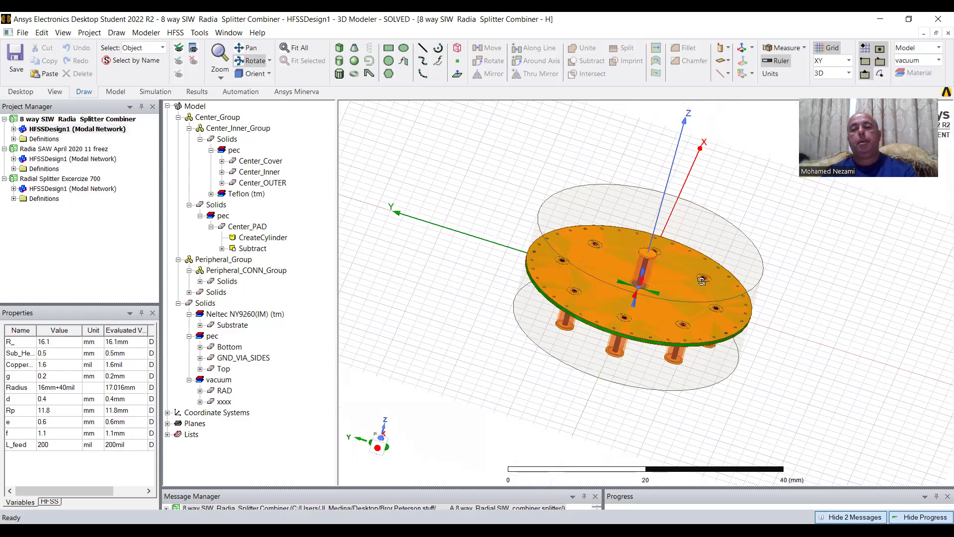
pyautogui.moveTo(705, 276); pyautogui.dragTo(706, 276)
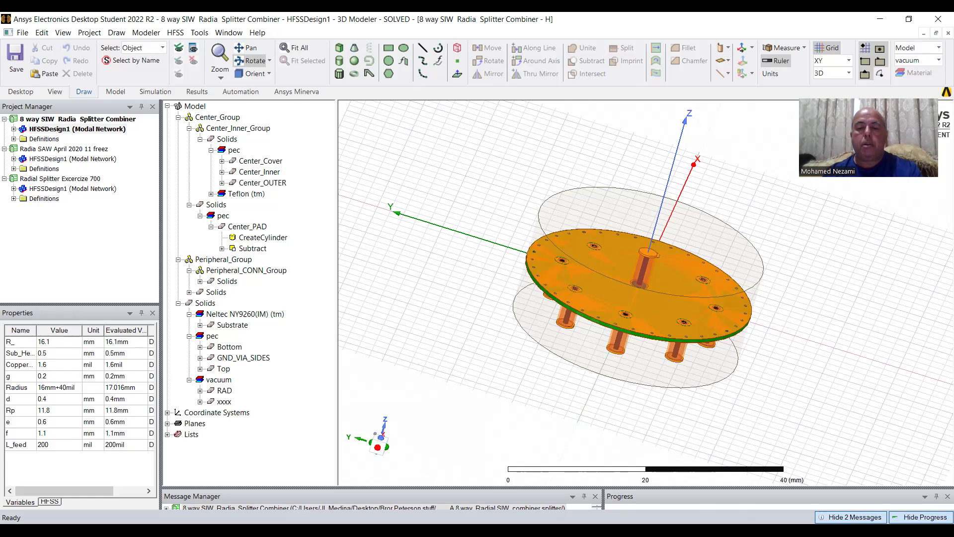
# - Switch to Adobe Acrobat Reader and view the title and abstract of the 19 Way Microstrip Radial Power Divider paper
pyautogui.hotkey('alt', 'Tab')
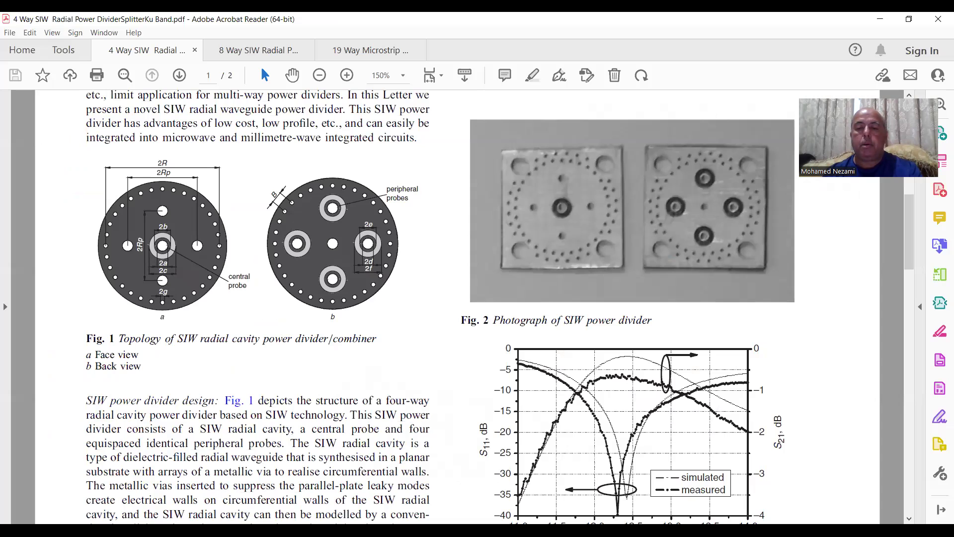
pyautogui.click(370, 50)
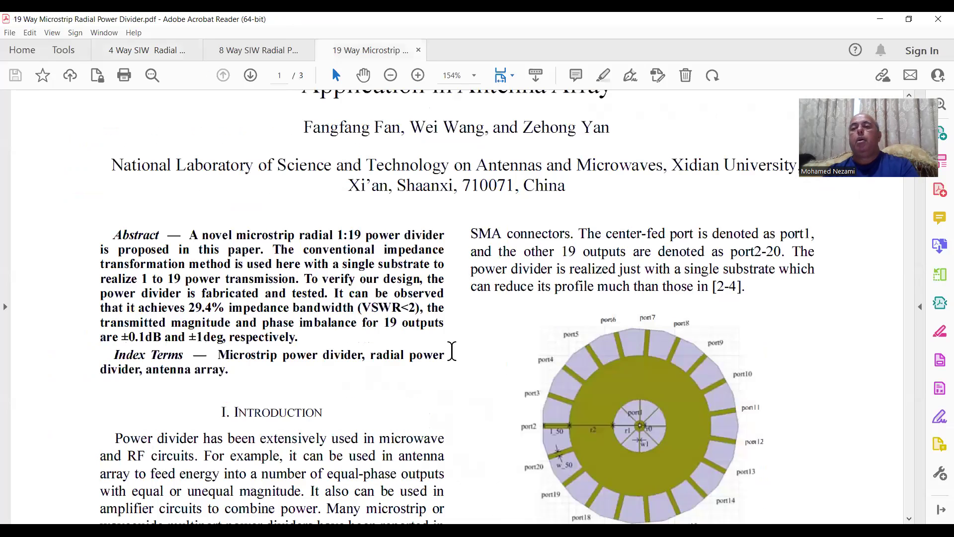
pyautogui.scroll(3, 462, 361)
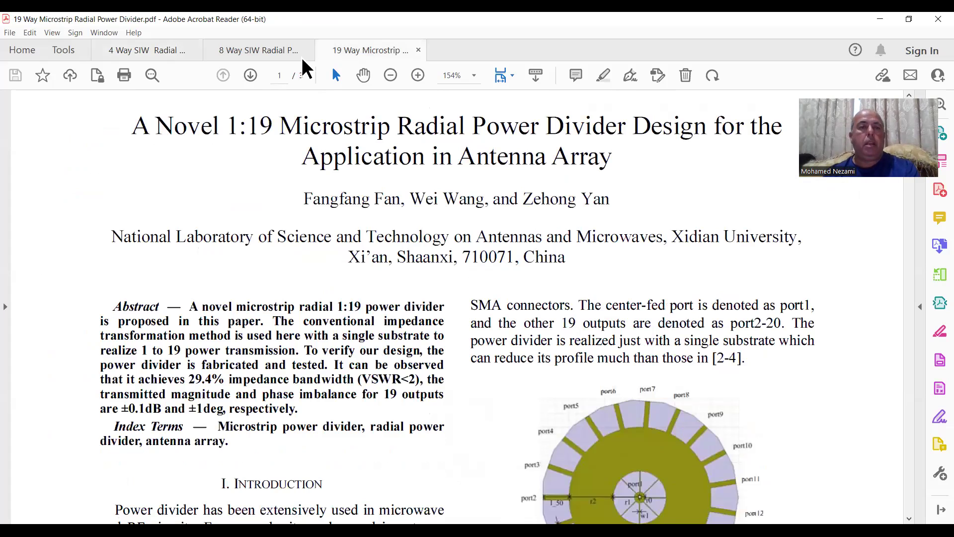
# - View the first page of the 4 Way SIW radial power divider paper and highlight words in its title
pyautogui.click(157, 52)
pyautogui.scroll(6, 494, 297)
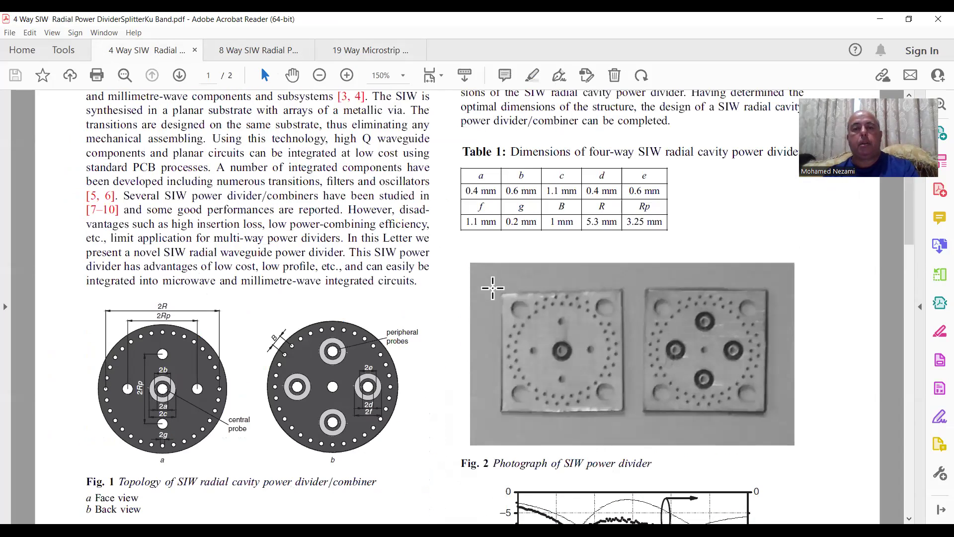
pyautogui.scroll(15, 493, 287)
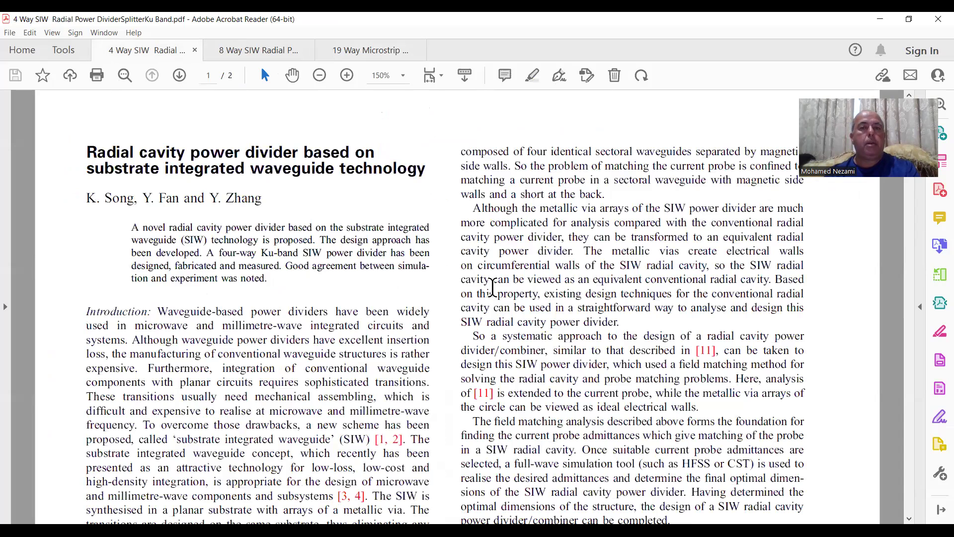
pyautogui.scroll(-1, 187, 128)
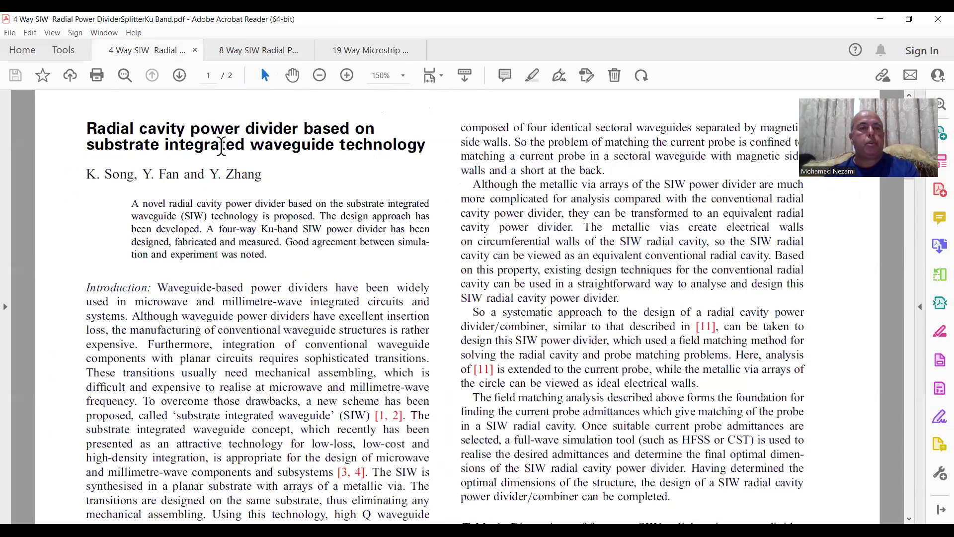
pyautogui.moveTo(196, 128); pyautogui.dragTo(300, 130)
pyautogui.click(310, 137)
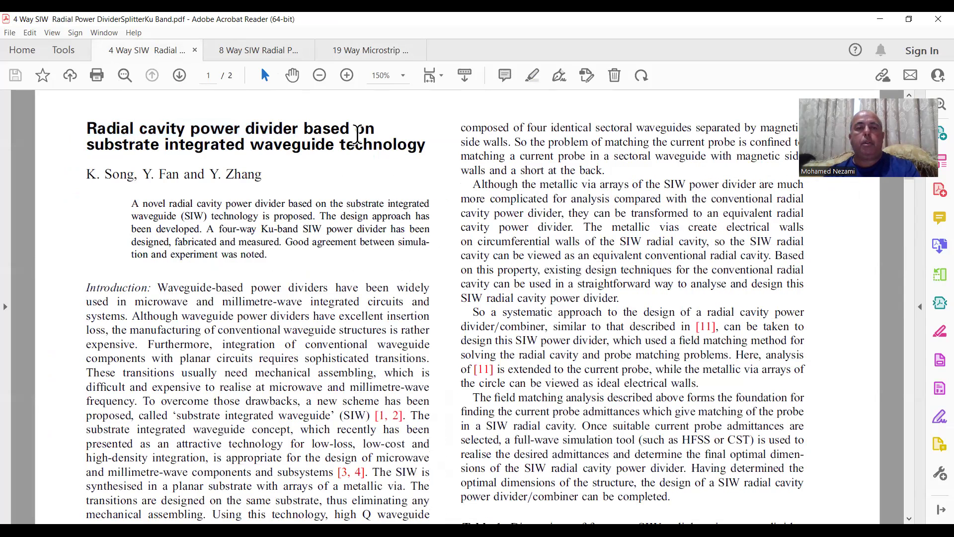
pyautogui.moveTo(133, 145); pyautogui.dragTo(411, 154)
pyautogui.click(370, 169)
# - Read through the 4 Way SIW paper from the introduction to the topology figure, prototype photograph and simulated and measured results plot
pyautogui.scroll(-4, 397, 267)
pyautogui.scroll(-1, 398, 267)
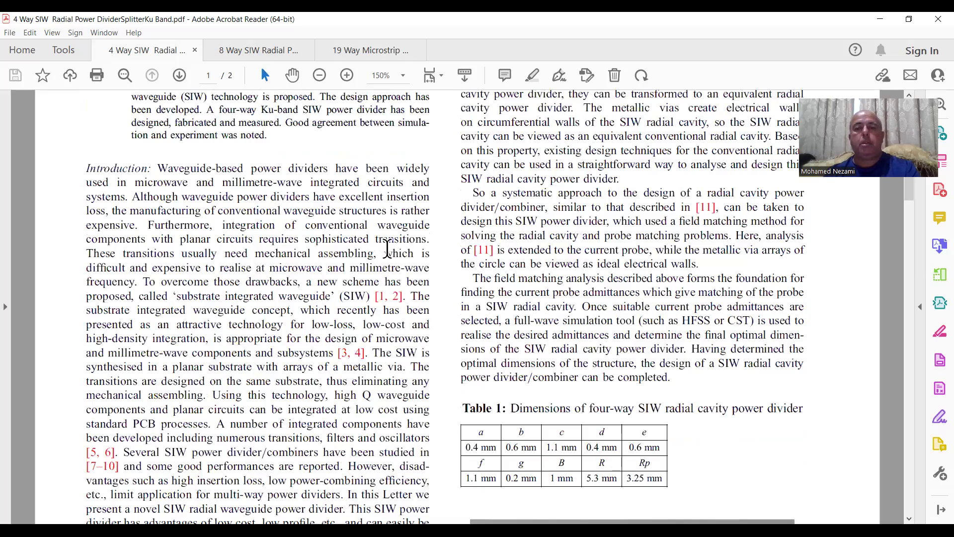
pyautogui.click(253, 49)
pyautogui.hotkey('ctrl', 'shift', 'Tab')
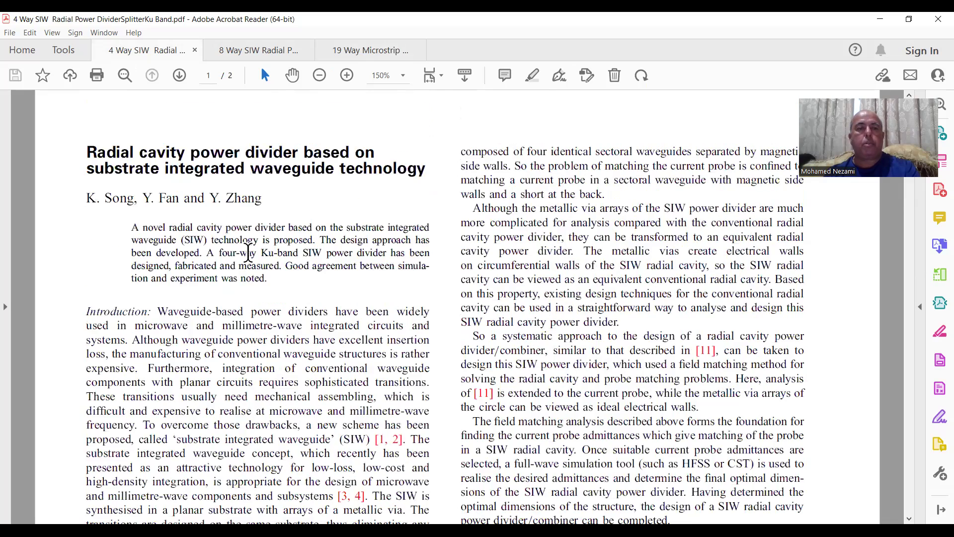
pyautogui.scroll(-2, 302, 293)
pyautogui.scroll(-4, 302, 294)
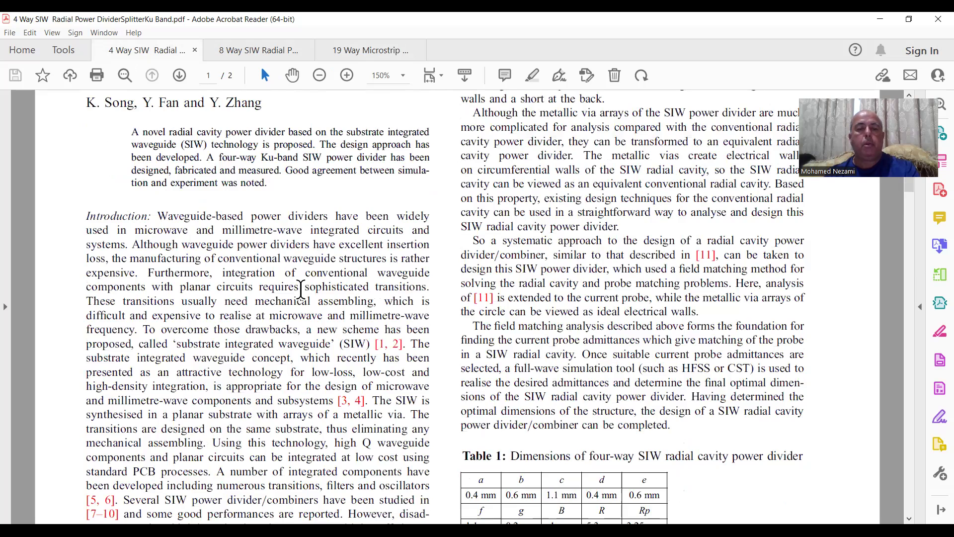
pyautogui.scroll(-3, 300, 296)
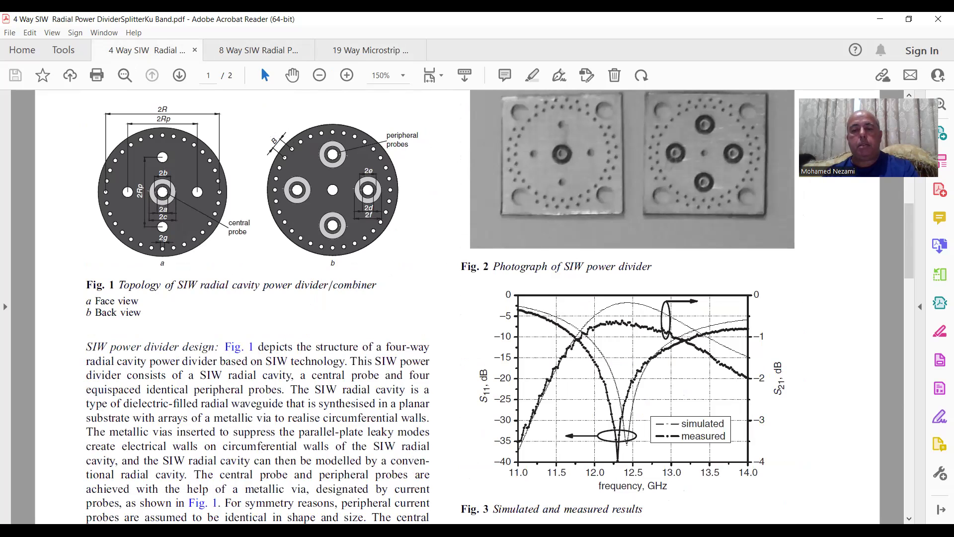
# - Switch to Ansys Electronics Desktop, open HFSSDesign1 of the Radia SAW April 2020 11 freez project, and view the four-way splitter from several angles
pyautogui.hotkey('alt', 'Tab')
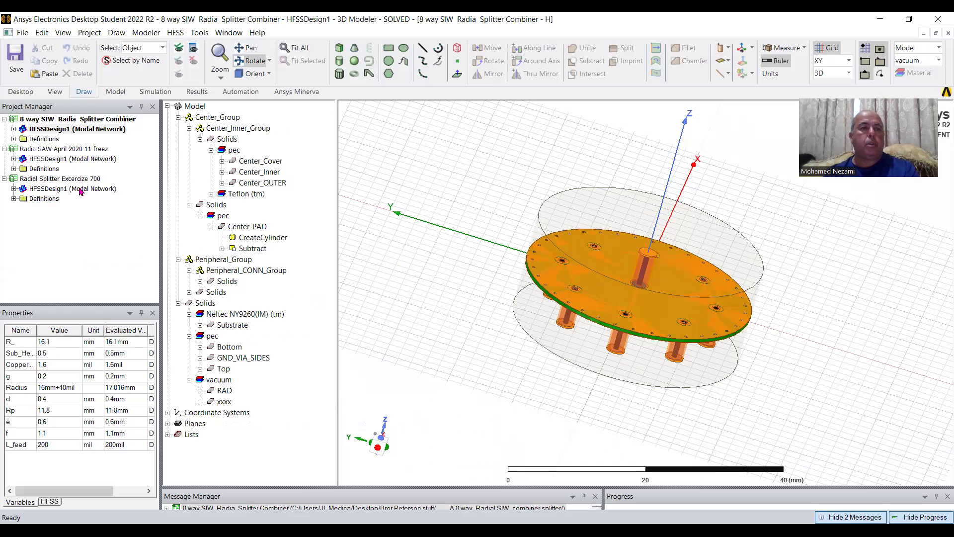
pyautogui.doubleClick(79, 158)
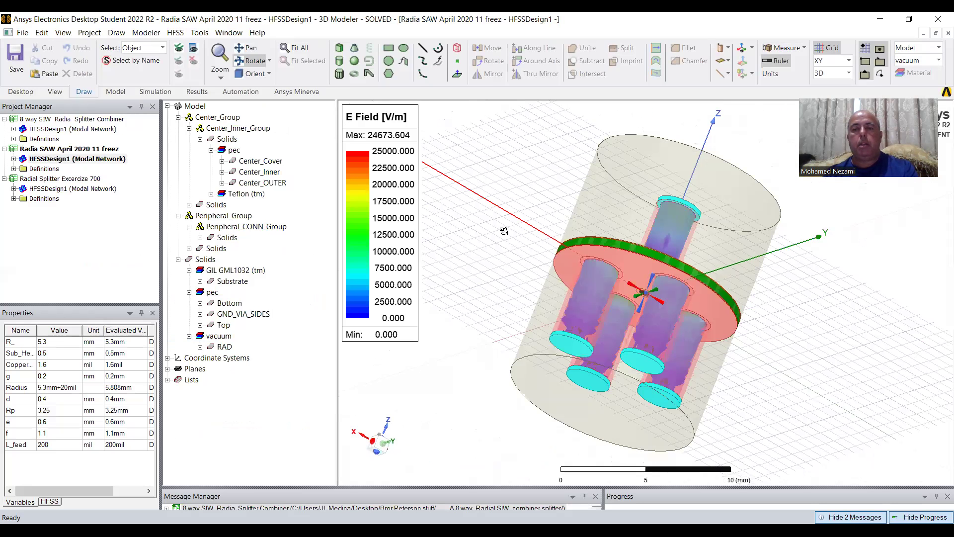
pyautogui.moveTo(648, 267); pyautogui.dragTo(634, 185)
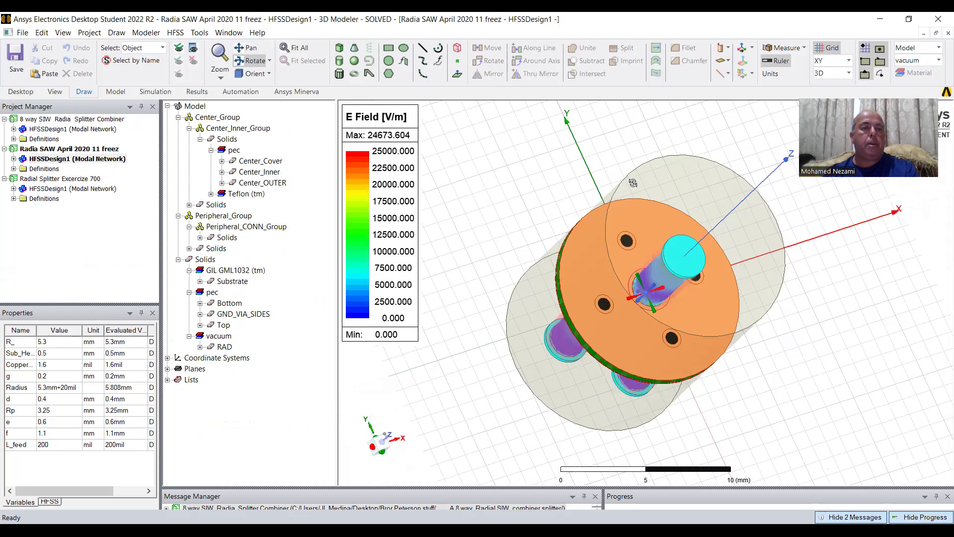
# - Hide the Mag_E1 E-field overlay on the four-way splitter model
pyautogui.click(15, 159)
pyautogui.scroll(-3, 148, 243)
pyautogui.click(72, 248)
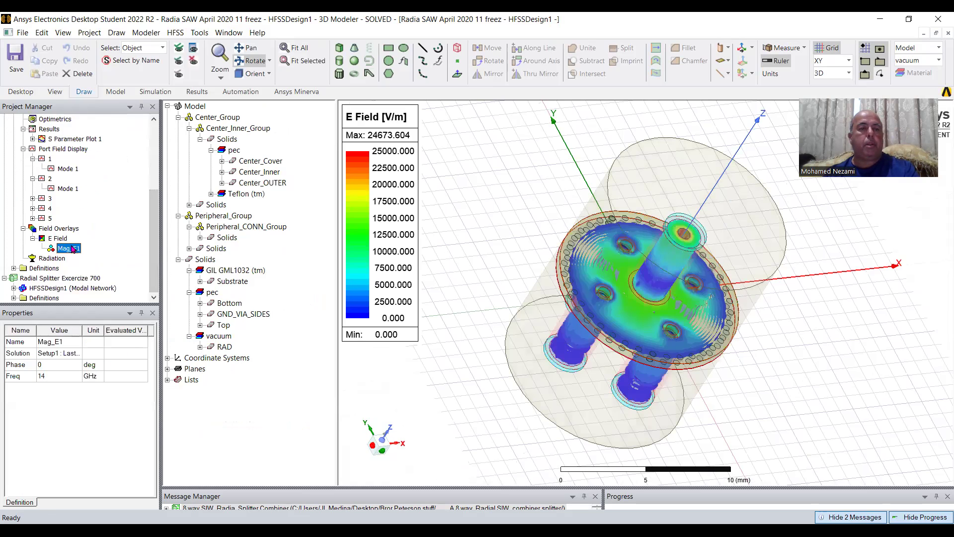
pyautogui.rightClick(72, 248)
pyautogui.click(109, 340)
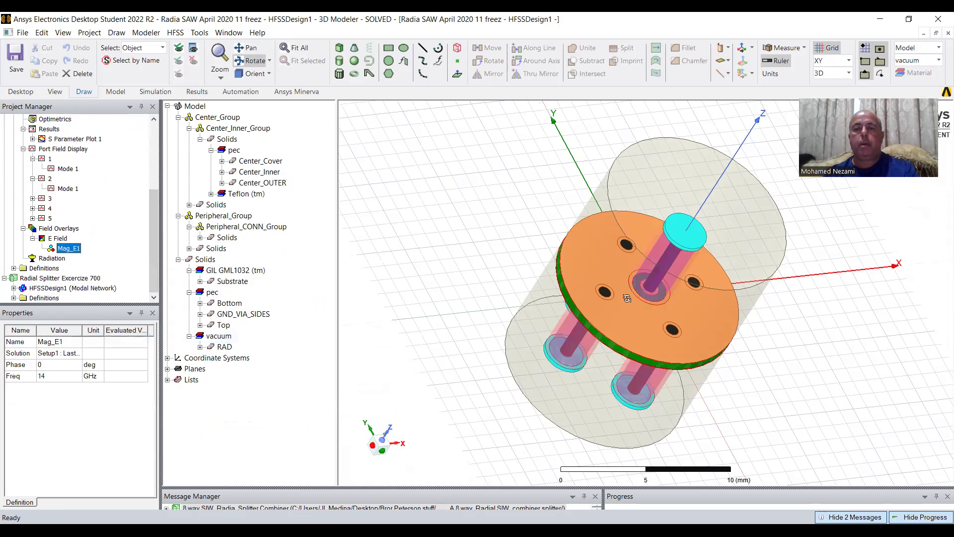
# - Examine the four peripheral coaxial probes and the central probe from both faces of the four-way splitter
pyautogui.moveTo(632, 291); pyautogui.dragTo(651, 329)
pyautogui.moveTo(614, 299); pyautogui.dragTo(589, 276)
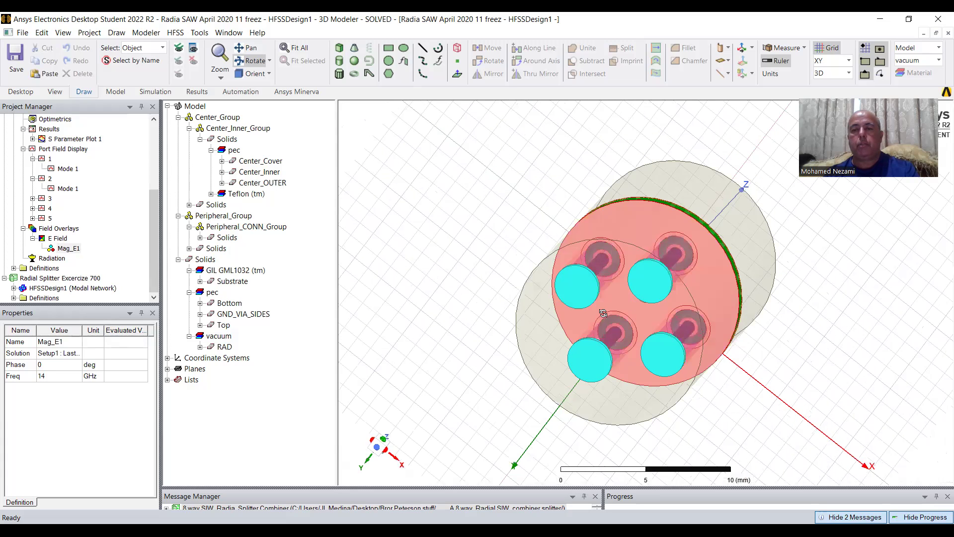
pyautogui.moveTo(603, 314); pyautogui.dragTo(647, 291)
pyautogui.moveTo(635, 256); pyautogui.dragTo(665, 252)
pyautogui.moveTo(666, 300); pyautogui.dragTo(682, 317)
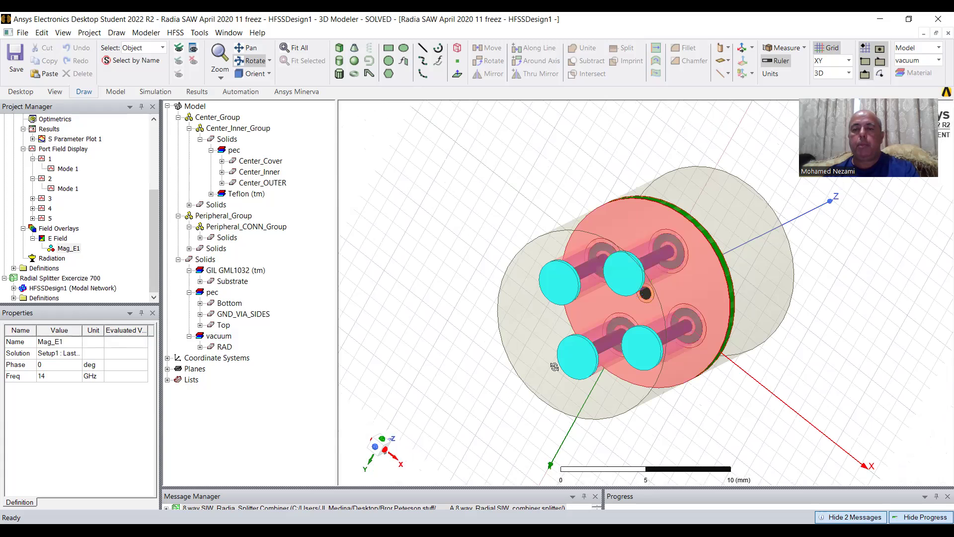
pyautogui.moveTo(699, 281); pyautogui.dragTo(725, 286)
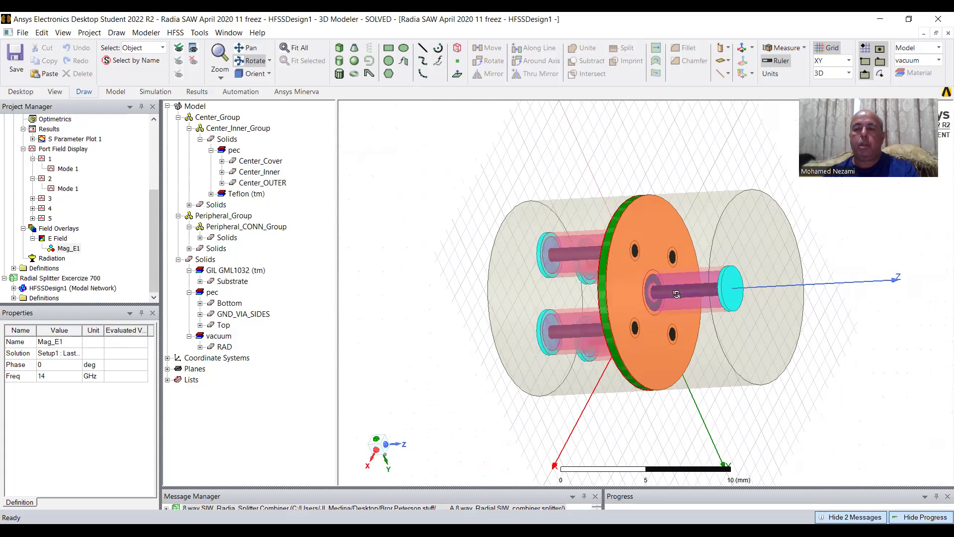
pyautogui.moveTo(631, 288)
pyautogui.mouseDown()
pyautogui.moveTo(713, 289)
pyautogui.moveTo(450, 261)
pyautogui.mouseUp()
pyautogui.moveTo(609, 304); pyautogui.dragTo(516, 264)
# - Select the Center_OUTER solid and examine the central coax and the surrounding ring of ground vias
pyautogui.click(259, 183)
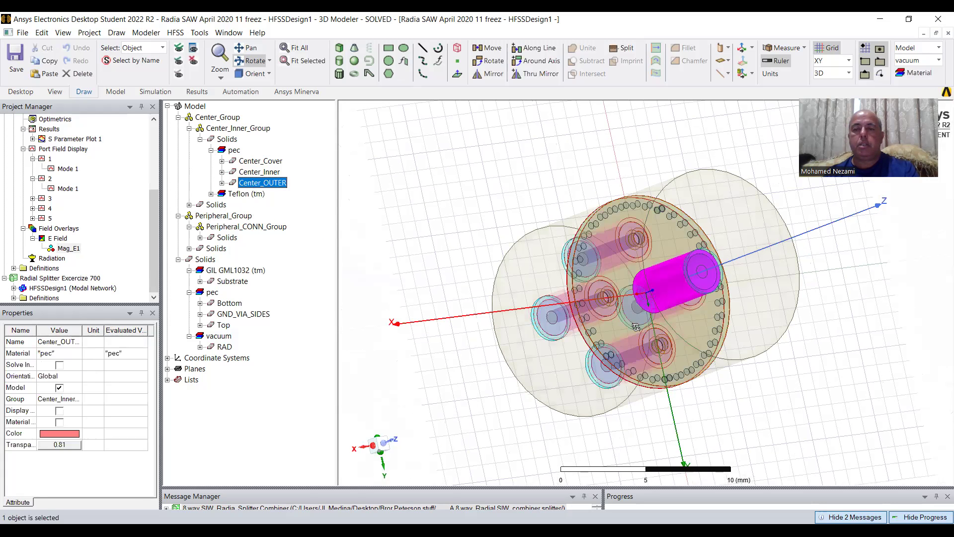
pyautogui.moveTo(644, 325); pyautogui.dragTo(728, 295)
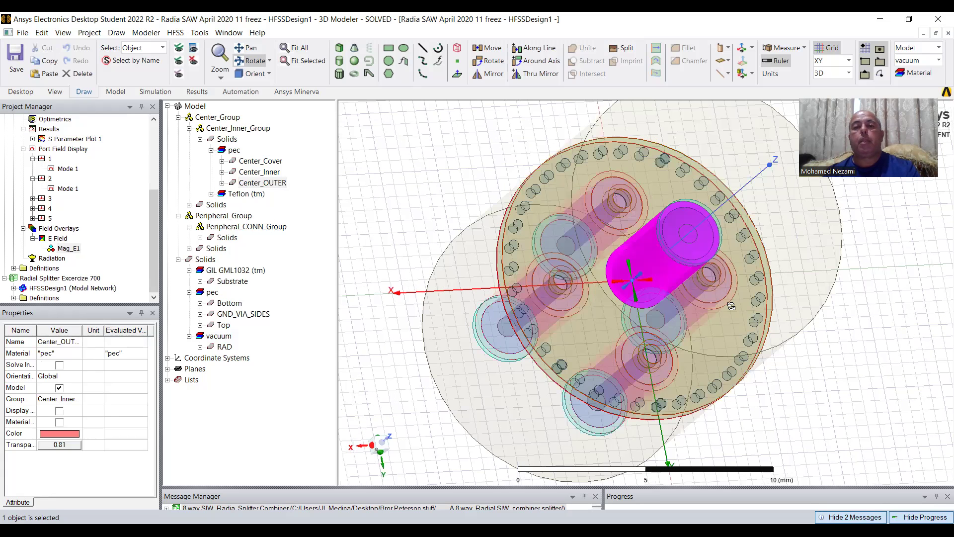
pyautogui.scroll(-4, 628, 265)
pyautogui.moveTo(624, 271); pyautogui.dragTo(643, 296)
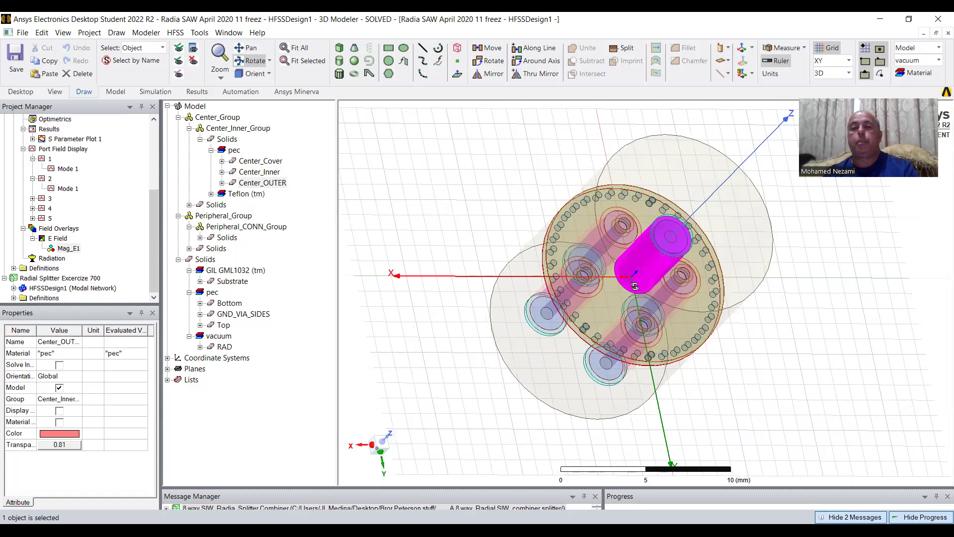
pyautogui.moveTo(636, 286); pyautogui.dragTo(632, 296)
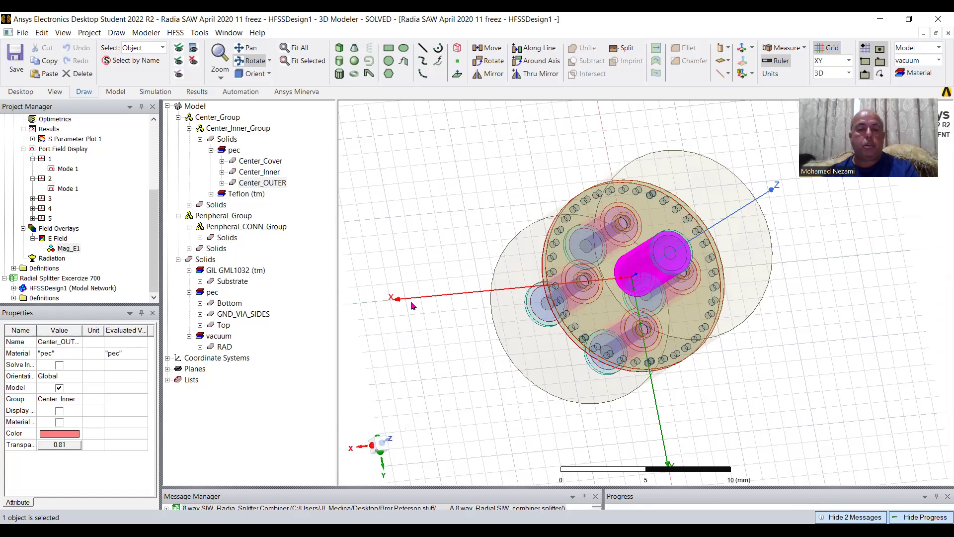
# - Switch to the browser, view the SIW dimensions slide of the YouTube video full screen, leave full screen, and highlight the video title
pyautogui.hotkey('alt', 'Tab')
pyautogui.click(528, 404)
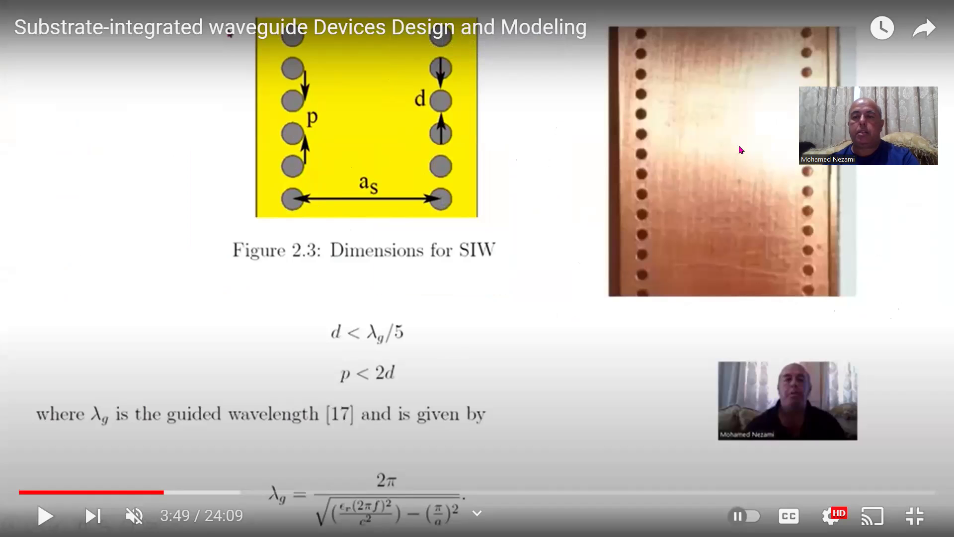
pyautogui.press('Escape')
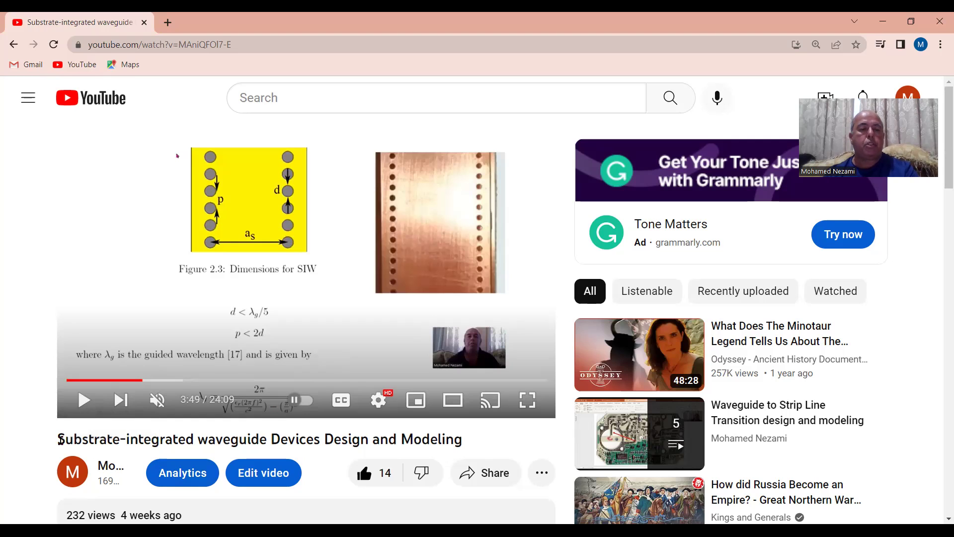
pyautogui.moveTo(60, 440); pyautogui.dragTo(458, 444)
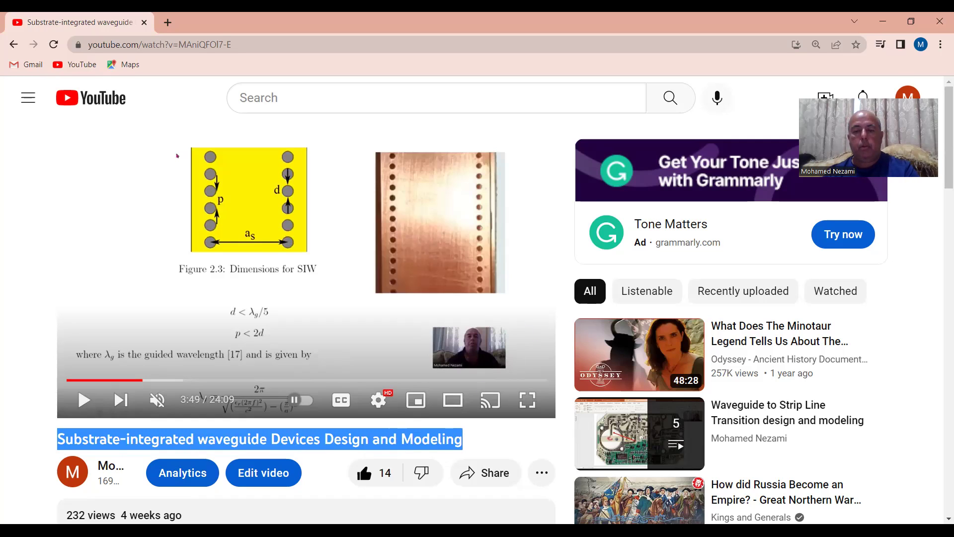
# - Switch to Acrobat Reader and review the eight-way SIW divider paper from its Fig. 1 topology through the Table I dimensions and Fig. 5 photographs
pyautogui.hotkey('alt', 'Tab')
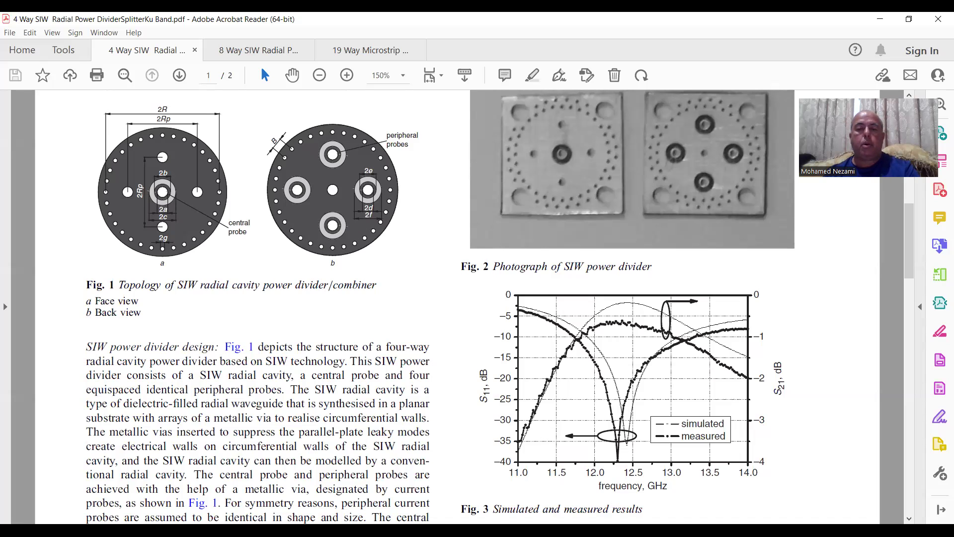
pyautogui.click(258, 51)
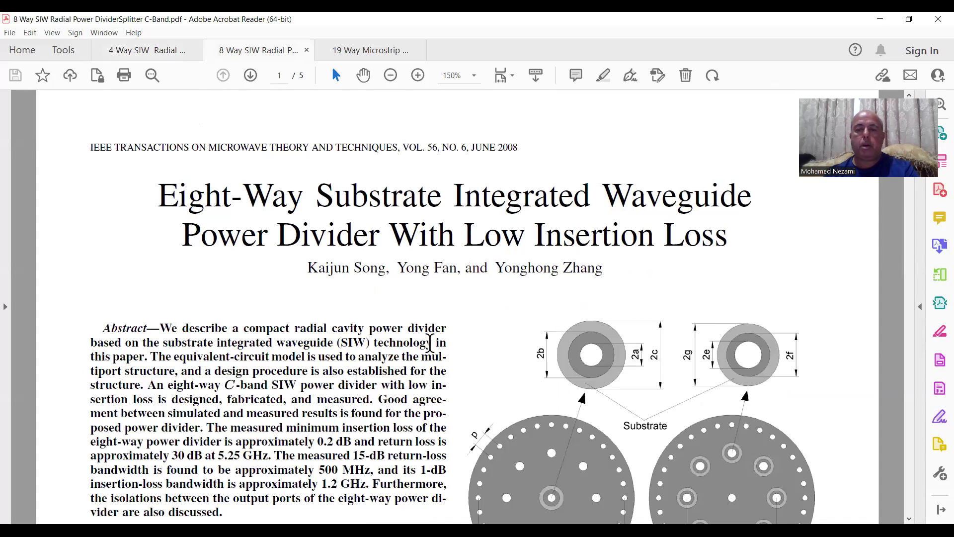
pyautogui.scroll(-3, 430, 342)
pyautogui.scroll(-2, 580, 309)
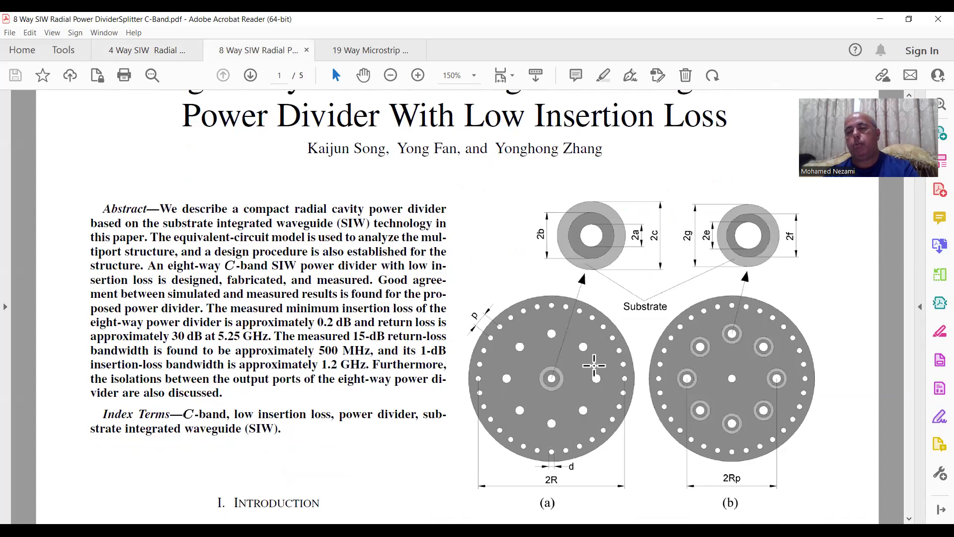
pyautogui.scroll(-10, 549, 383)
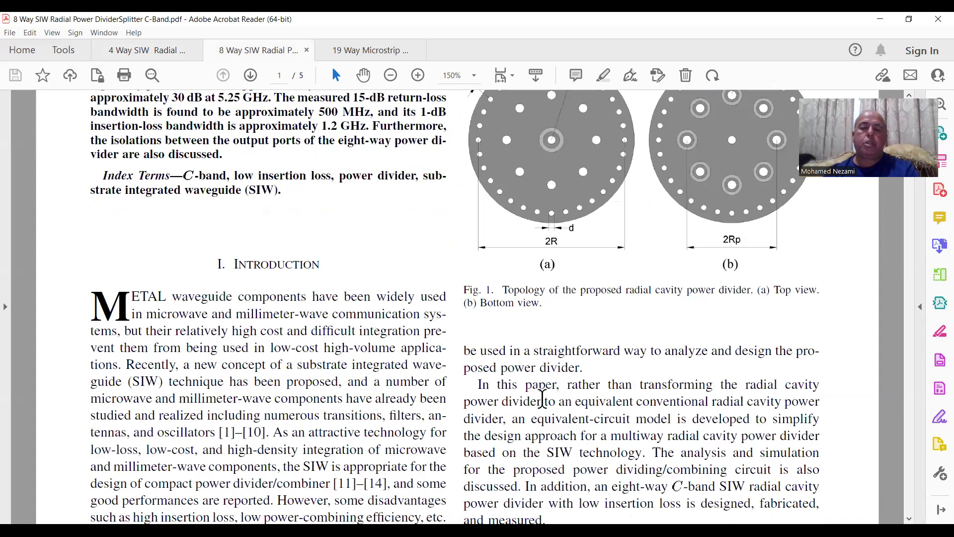
pyautogui.scroll(-20, 543, 400)
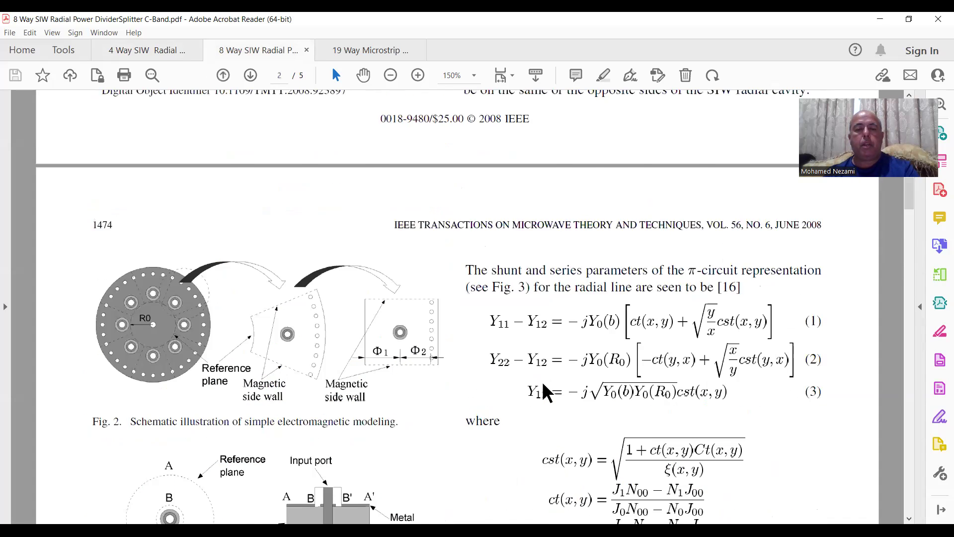
pyautogui.scroll(-20, 542, 381)
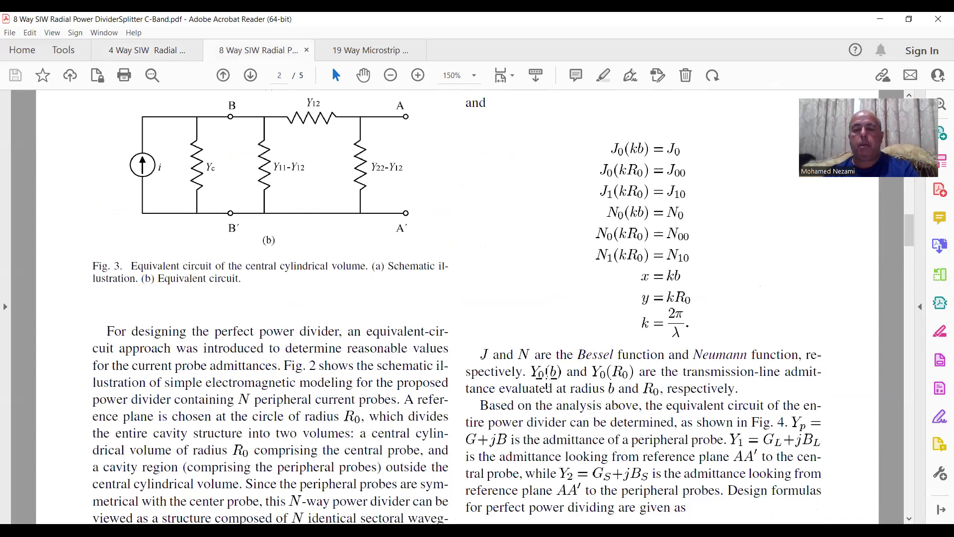
pyautogui.scroll(-15, 547, 388)
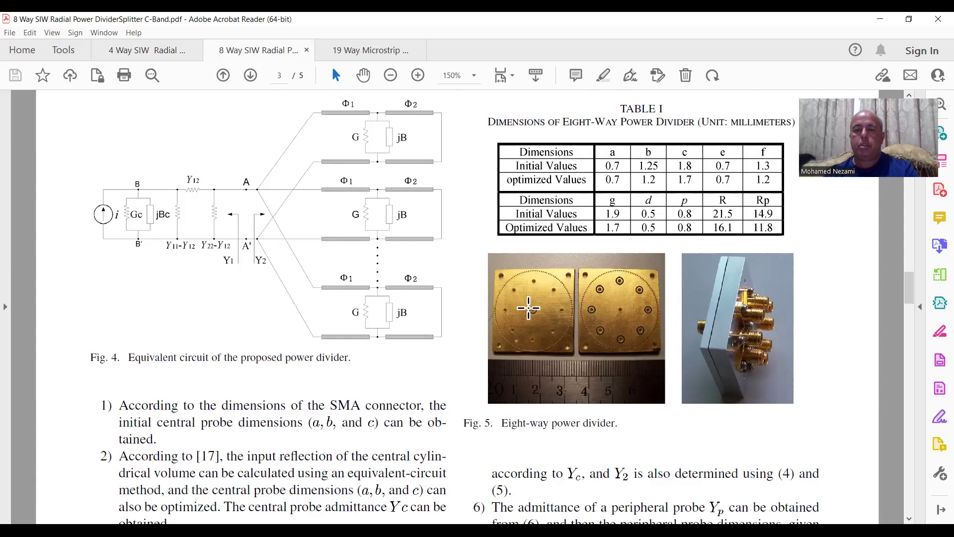
# - Return to Fig. 2 of the eight-way paper, examine the electromagnetic modeling schematic at 300% zoom, and restore the zoom to 150%
pyautogui.scroll(2, 569, 386)
pyautogui.scroll(6, 569, 386)
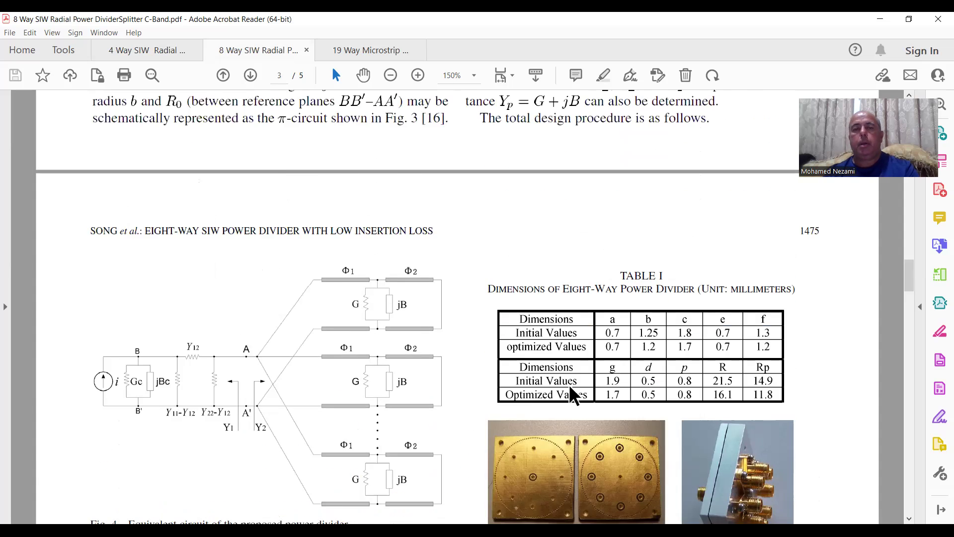
pyautogui.scroll(7, 570, 386)
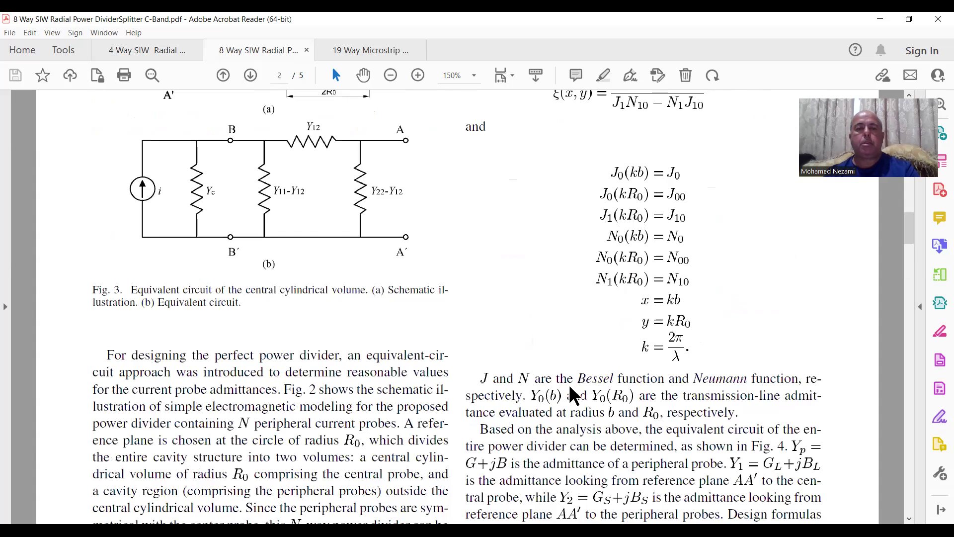
pyautogui.scroll(5, 569, 384)
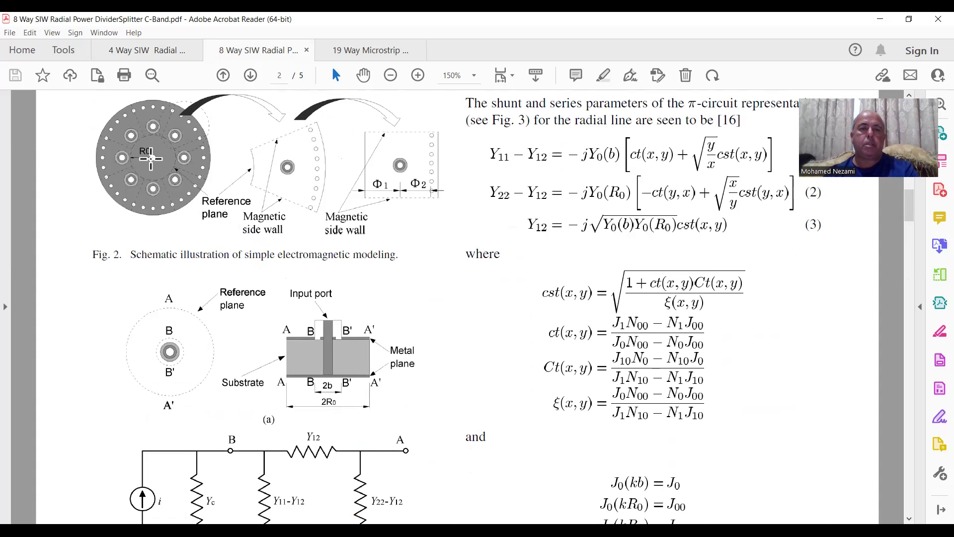
pyautogui.scroll(1, 151, 160)
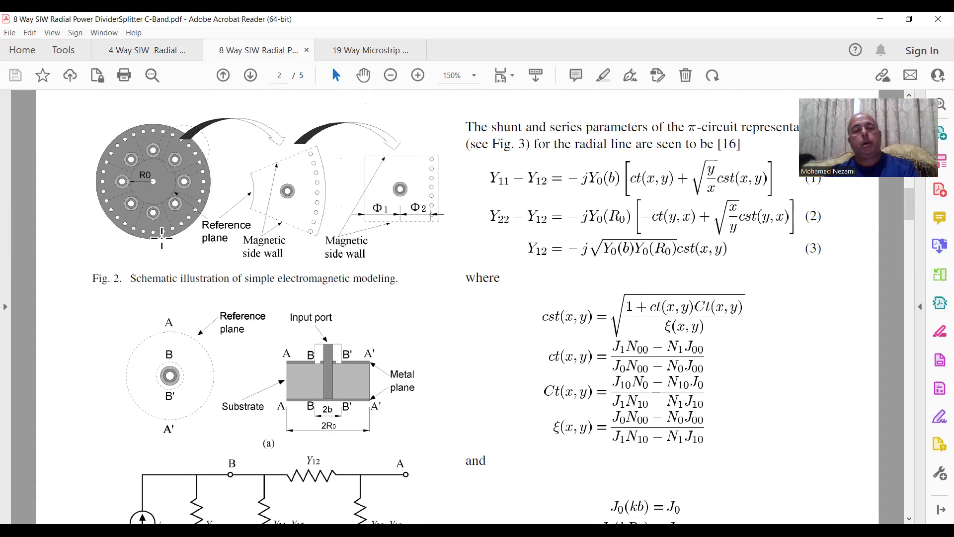
pyautogui.click(419, 76)
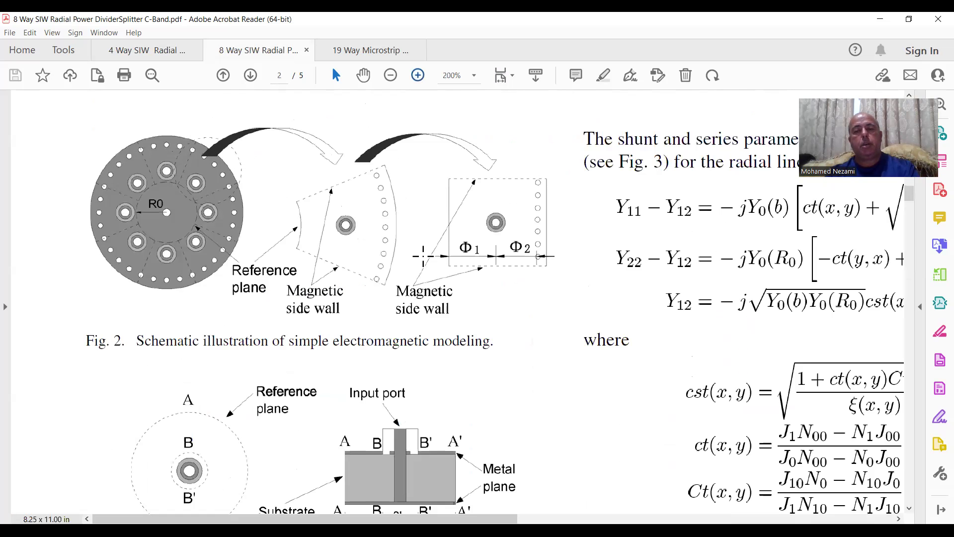
pyautogui.hotkey('ctrl', '=')
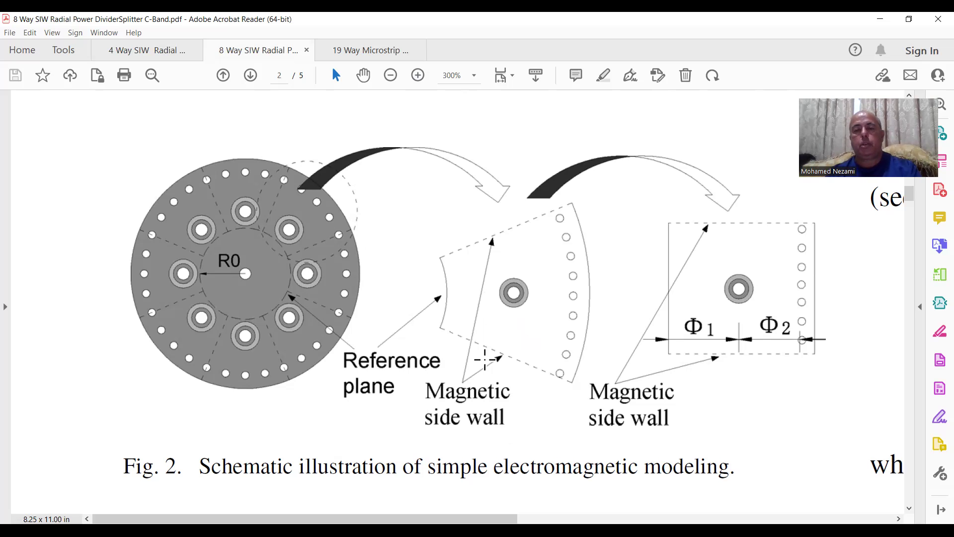
pyautogui.click(391, 74)
pyautogui.click(390, 73)
pyautogui.click(389, 74)
pyautogui.scroll(1, 479, 293)
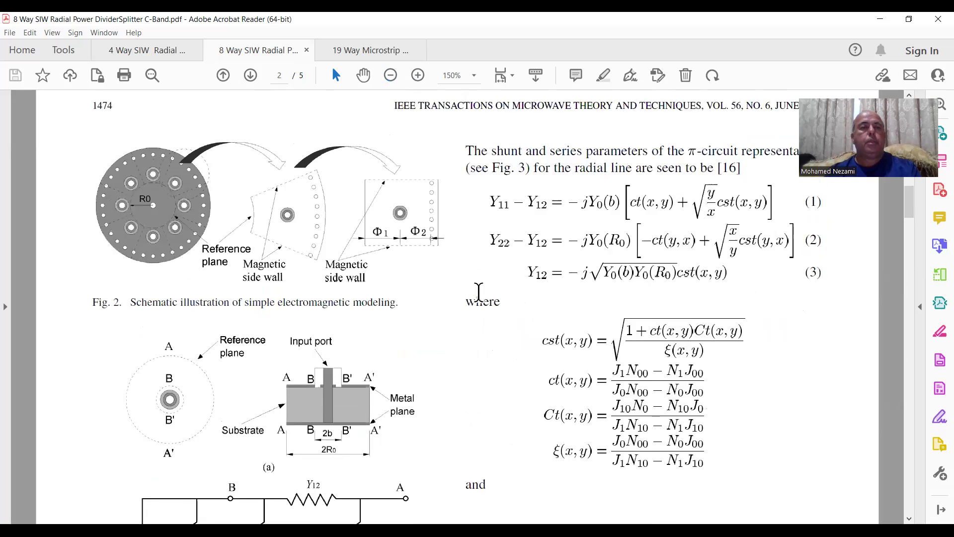
# - Examine the four-way SIW divider paper's Fig. 1 topology and Fig. 2 photograph at 200% zoom
pyautogui.click(151, 52)
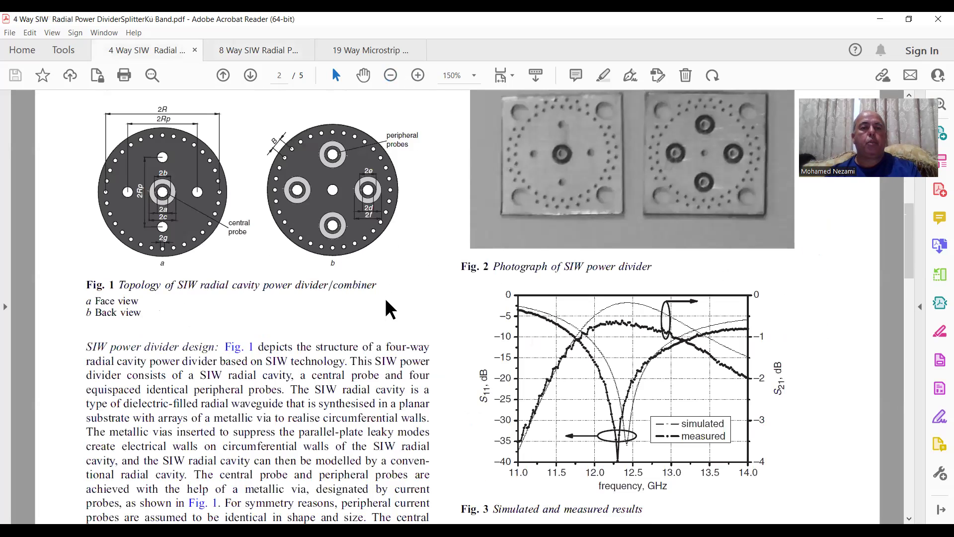
pyautogui.scroll(2, 385, 299)
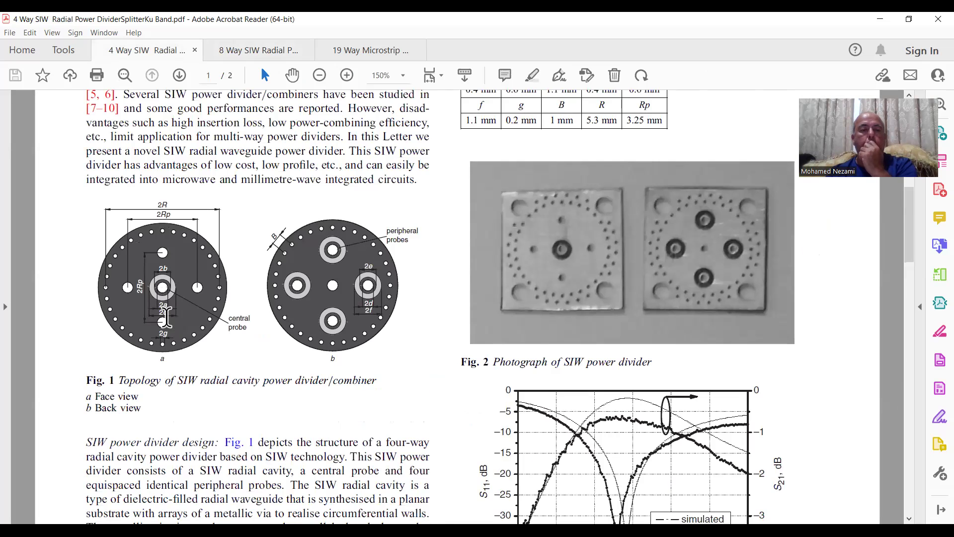
pyautogui.click(348, 74)
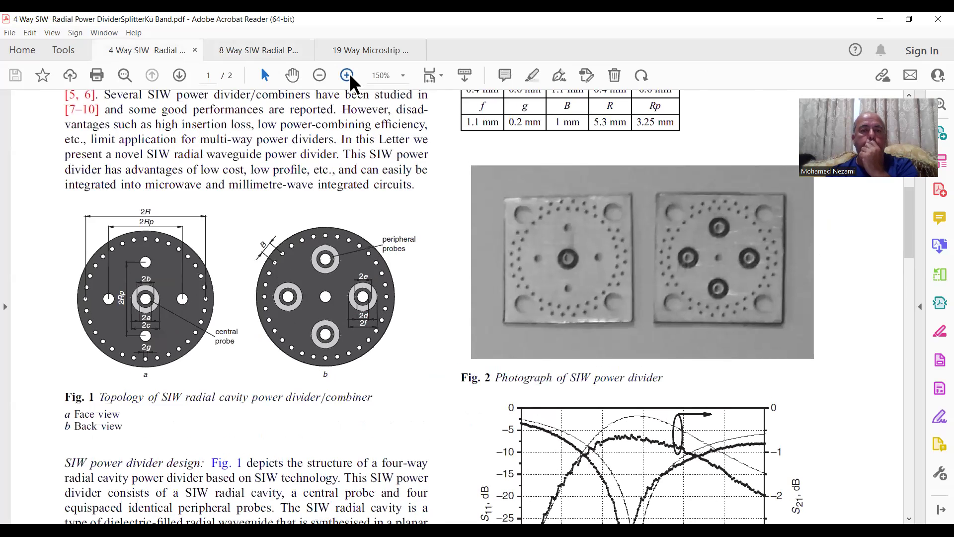
pyautogui.scroll(-1, 355, 376)
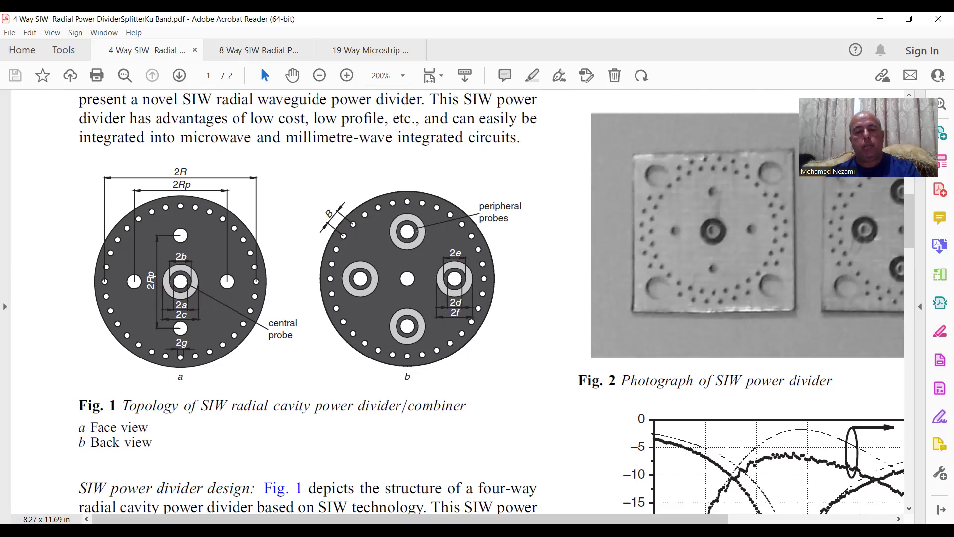
pyautogui.moveTo(476, 521); pyautogui.dragTo(641, 520)
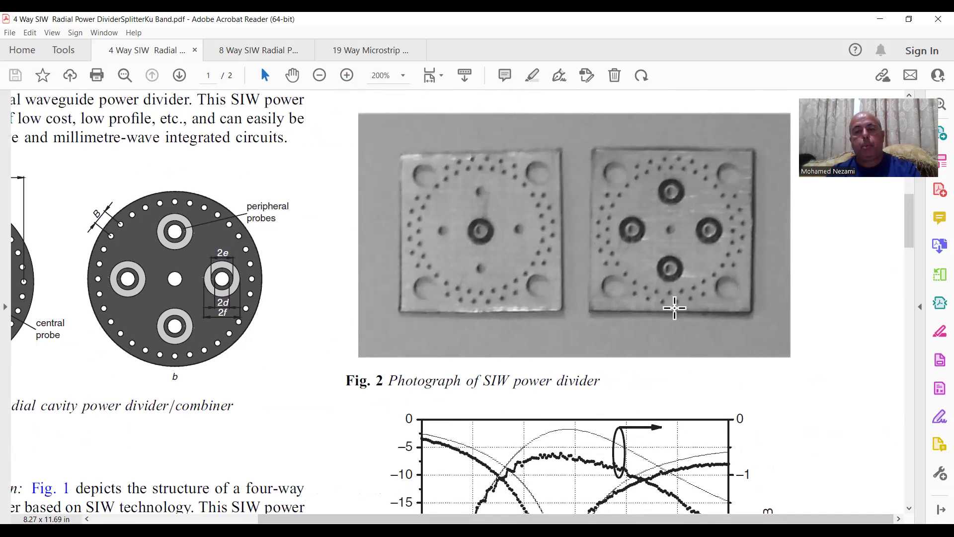
# - Review Table 1 with the four-way divider dimensions, and go back to the paper's title and abstract
pyautogui.scroll(-1, 638, 325)
pyautogui.scroll(6, 638, 326)
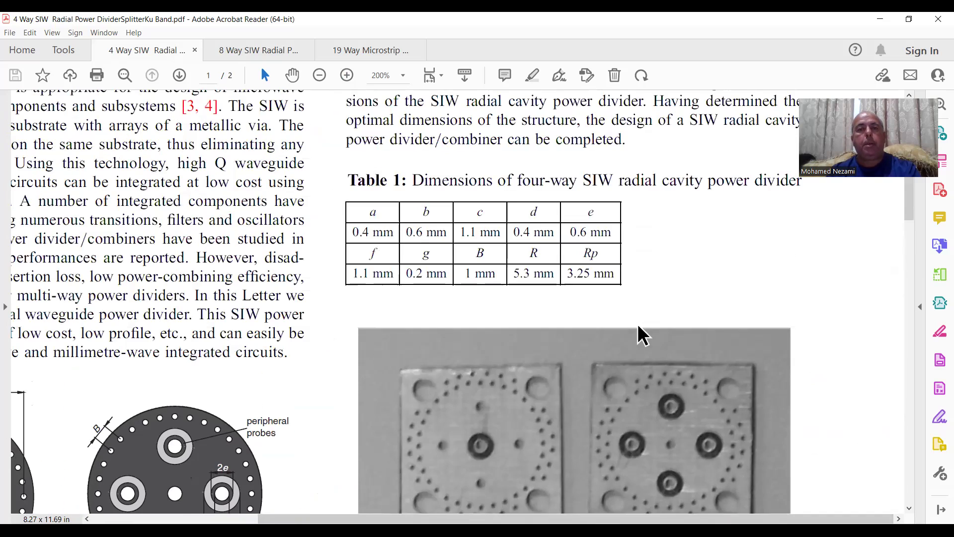
pyautogui.scroll(10, 637, 326)
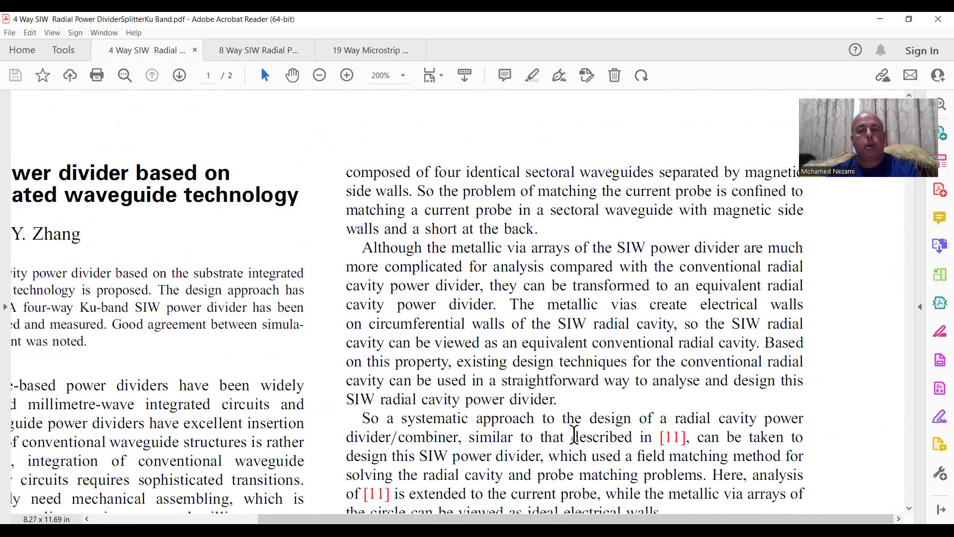
pyautogui.moveTo(527, 520); pyautogui.dragTo(366, 516)
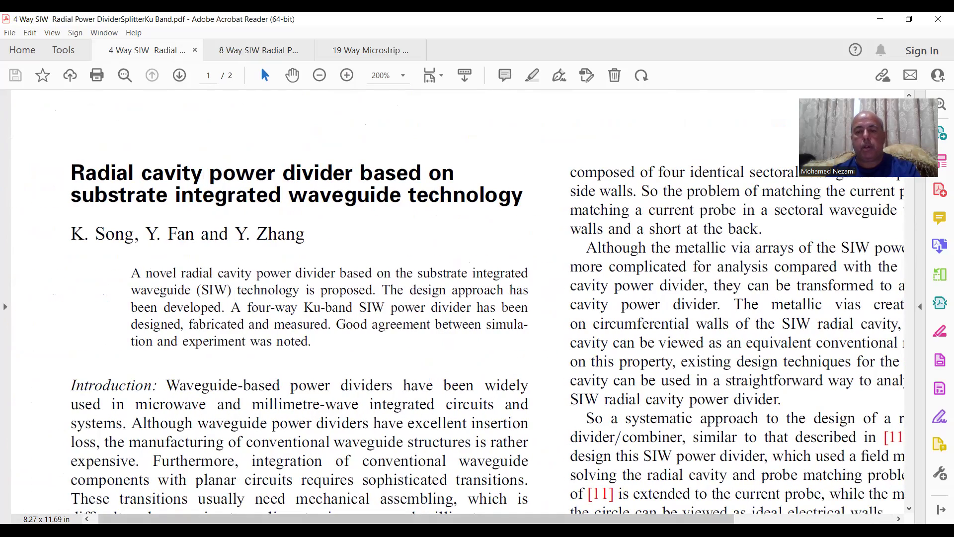
# - Bring up the 19-way microstrip radial divider paper and examine its Fig. 1 configuration at 300% zoom
pyautogui.hotkey('ctrl', 'shift', 'Tab')
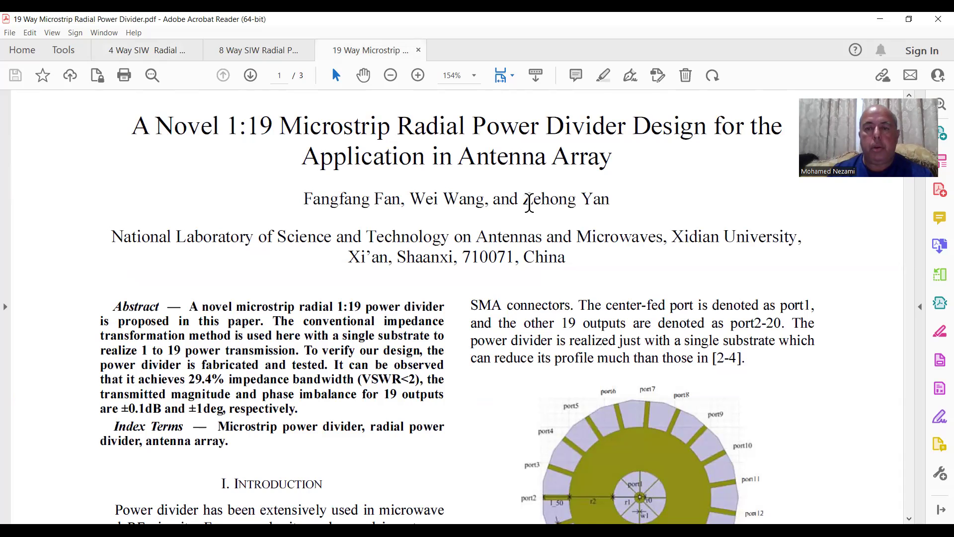
pyautogui.scroll(-3, 527, 206)
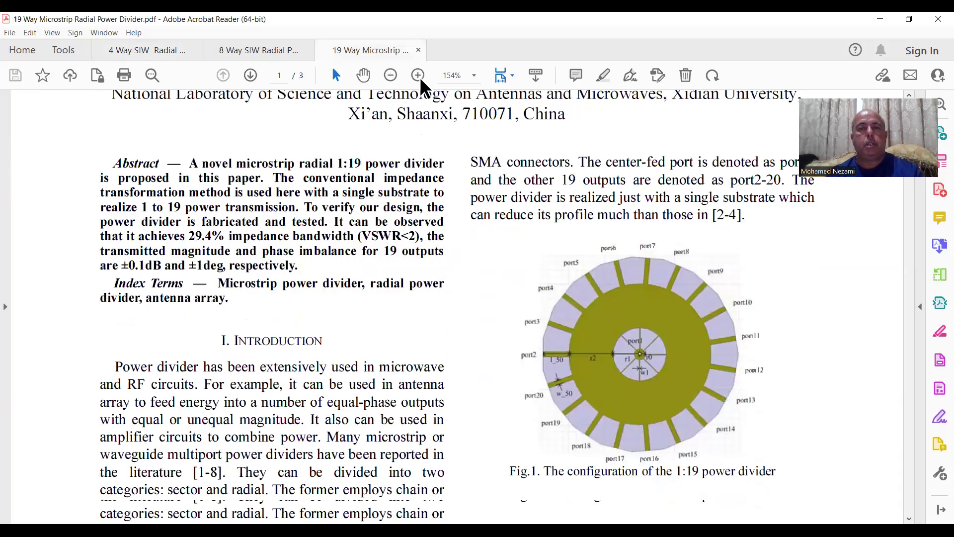
pyautogui.click(418, 76)
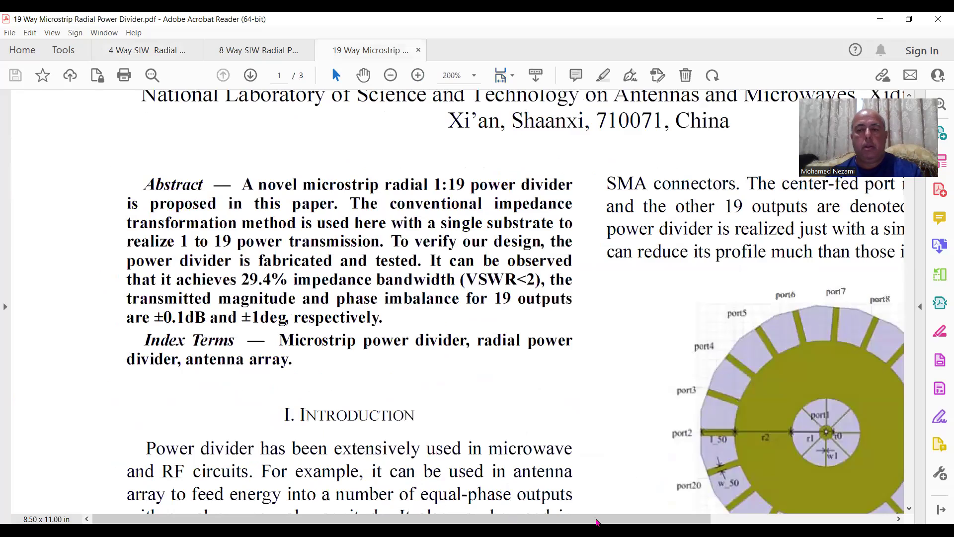
pyautogui.moveTo(622, 522); pyautogui.dragTo(805, 519)
pyautogui.click(418, 75)
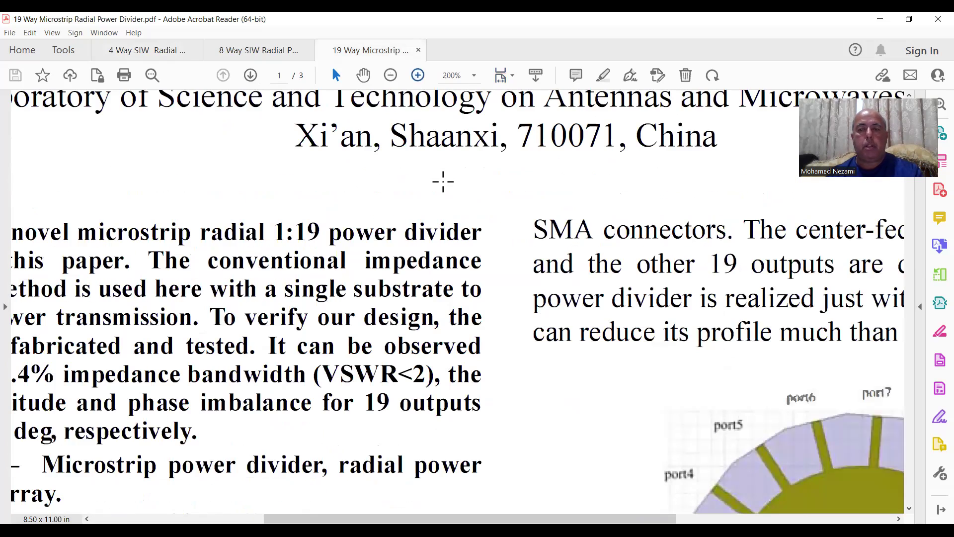
pyautogui.moveTo(465, 517); pyautogui.dragTo(540, 517)
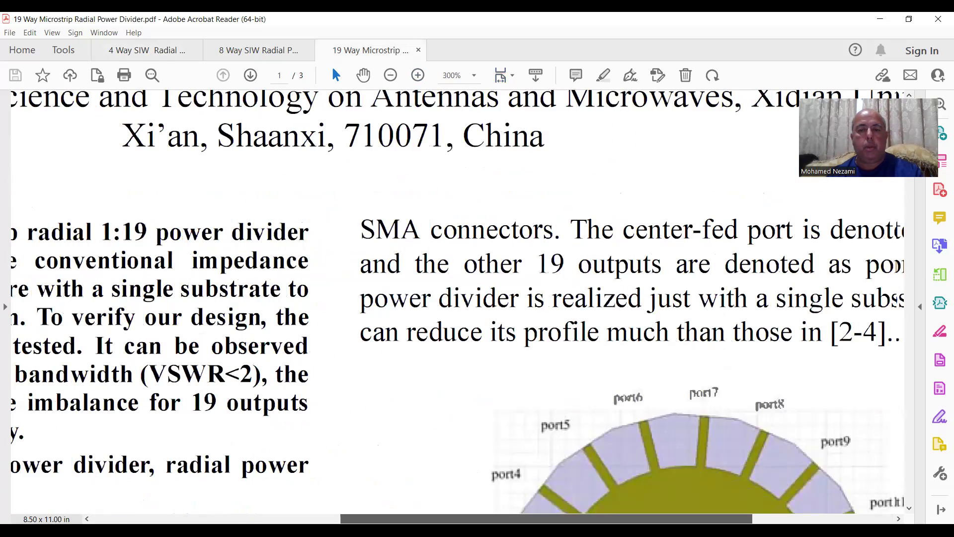
pyautogui.hscroll(4, 527, 437)
pyautogui.scroll(-5, 473, 338)
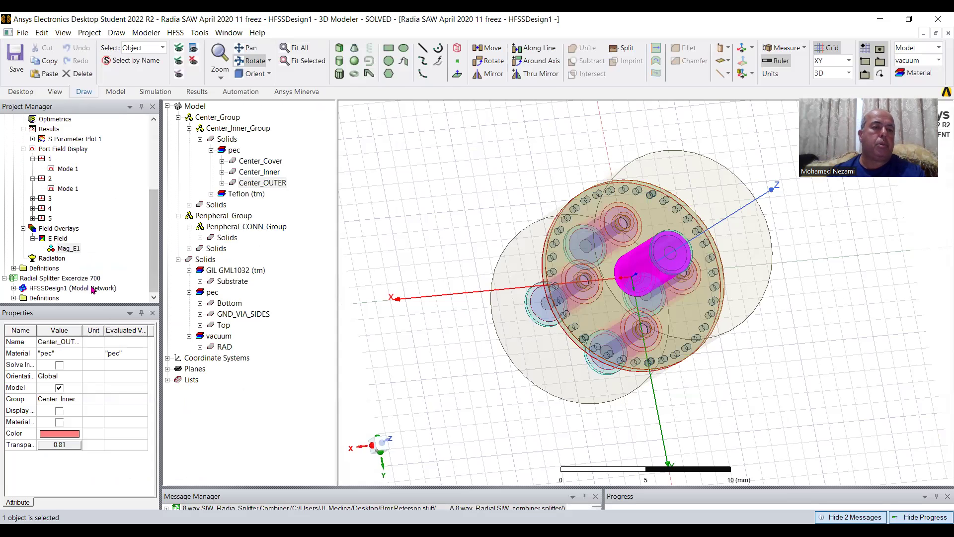
# - Switch to HFSS, open HFSSDesign1 of the Radial Splitter Excercize 700 project, and examine the microstrip and ground faces of the disk
pyautogui.click(114, 288)
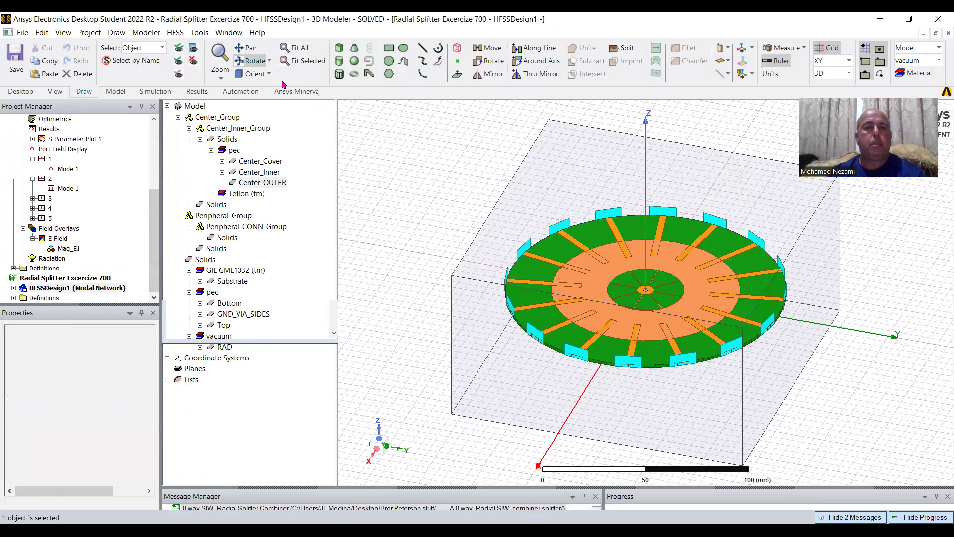
pyautogui.click(255, 61)
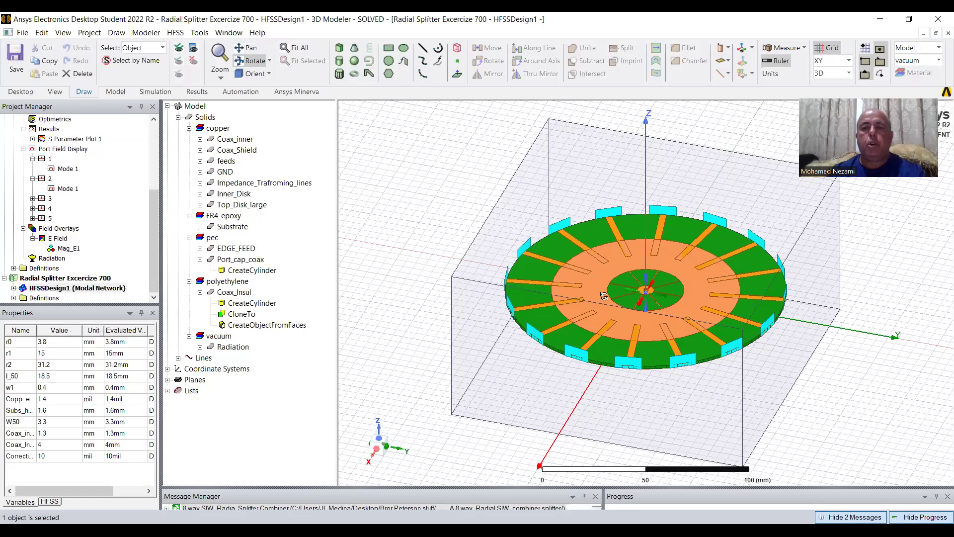
pyautogui.moveTo(604, 295); pyautogui.dragTo(747, 294)
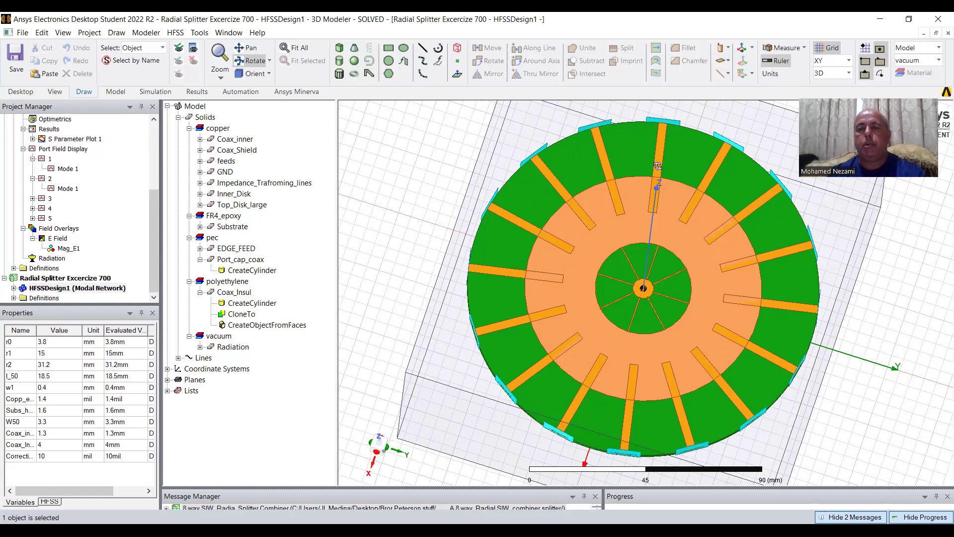
pyautogui.moveTo(719, 181); pyautogui.dragTo(727, 303)
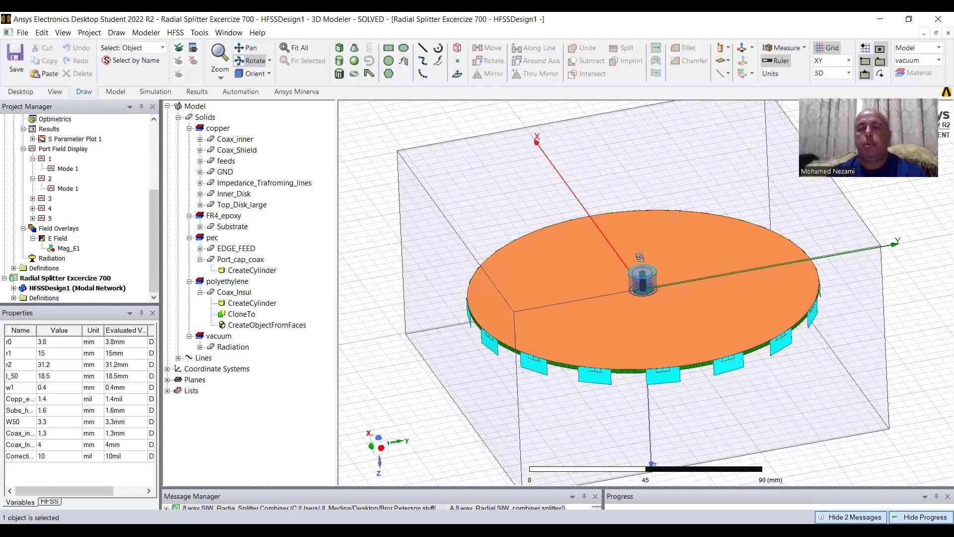
pyautogui.moveTo(658, 269); pyautogui.dragTo(737, 224)
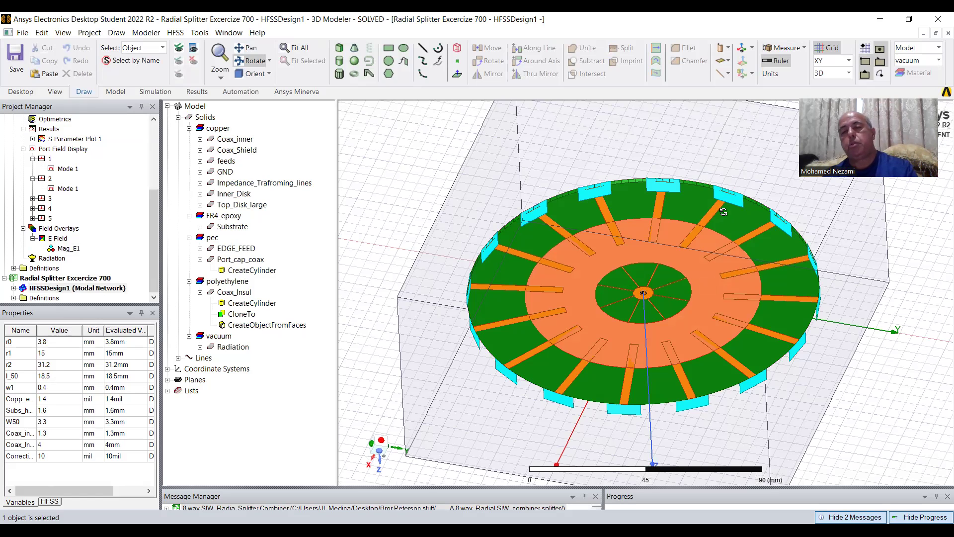
# - Inspect the central coaxial feed on the ground side of the microstrip radial splitter up close
pyautogui.moveTo(736, 265); pyautogui.dragTo(700, 348)
pyautogui.scroll(3, 651, 302)
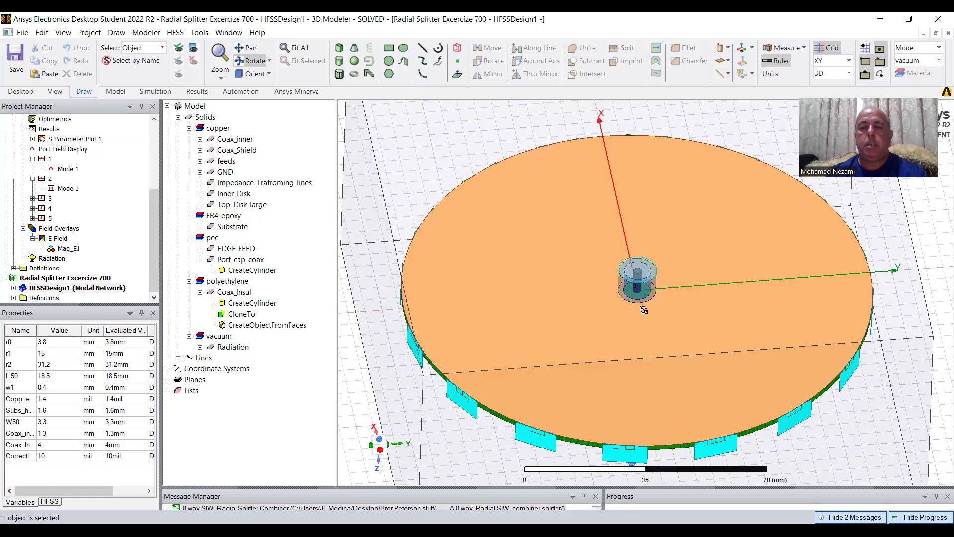
pyautogui.scroll(1, 652, 301)
pyautogui.moveTo(696, 285)
pyautogui.mouseDown()
pyautogui.moveTo(687, 254)
pyautogui.moveTo(693, 288)
pyautogui.mouseUp()
pyautogui.scroll(-5, 691, 283)
pyautogui.scroll(2, 648, 282)
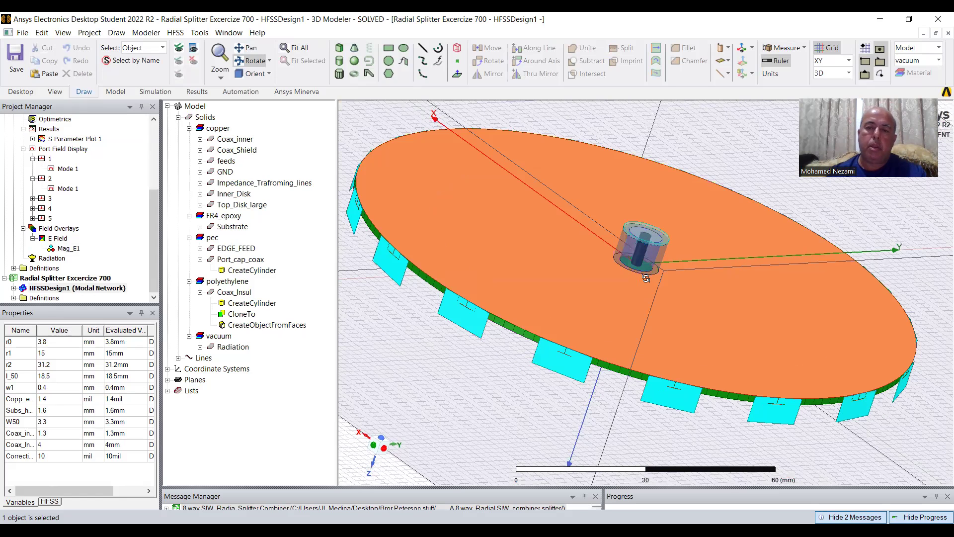
# - Fit the whole microstrip radial splitter in view and examine the disk, impedance-transforming lines and output feeds face-on
pyautogui.scroll(2, 644, 255)
pyautogui.moveTo(686, 346)
pyautogui.mouseDown()
pyautogui.moveTo(689, 298)
pyautogui.moveTo(693, 333)
pyautogui.mouseUp()
pyautogui.hotkey('ctrl', 'd')
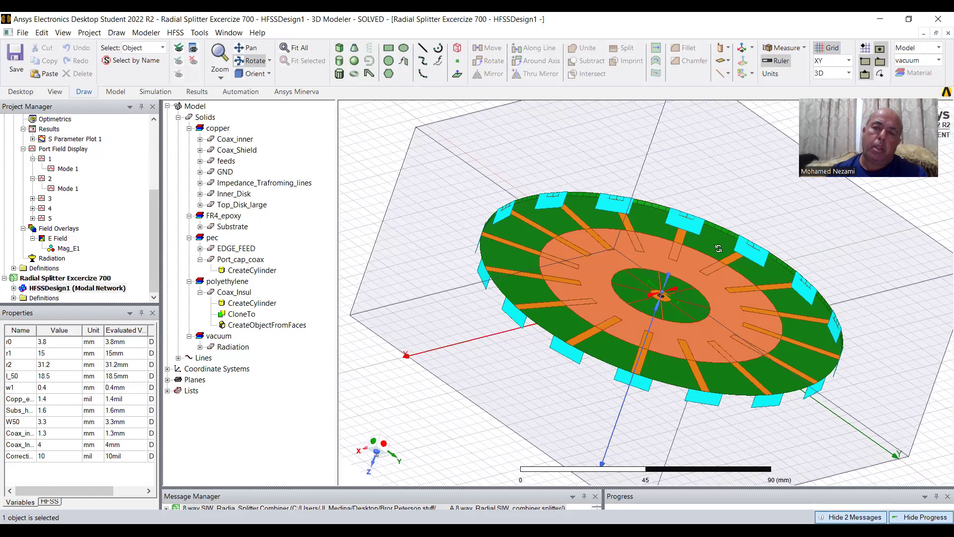
pyautogui.moveTo(496, 154); pyautogui.dragTo(625, 458)
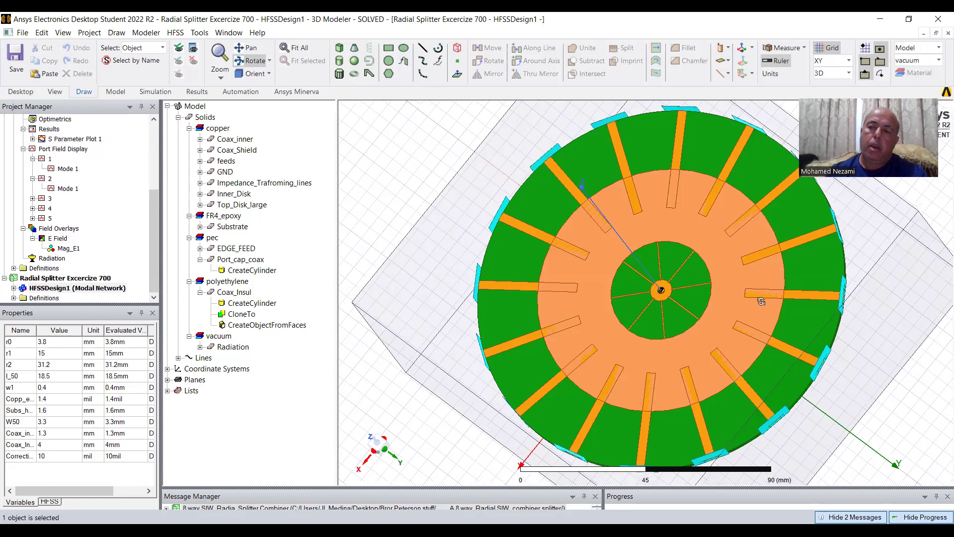
pyautogui.moveTo(762, 301); pyautogui.dragTo(772, 301)
pyautogui.moveTo(651, 396); pyautogui.dragTo(620, 383)
pyautogui.moveTo(440, 296); pyautogui.dragTo(475, 286)
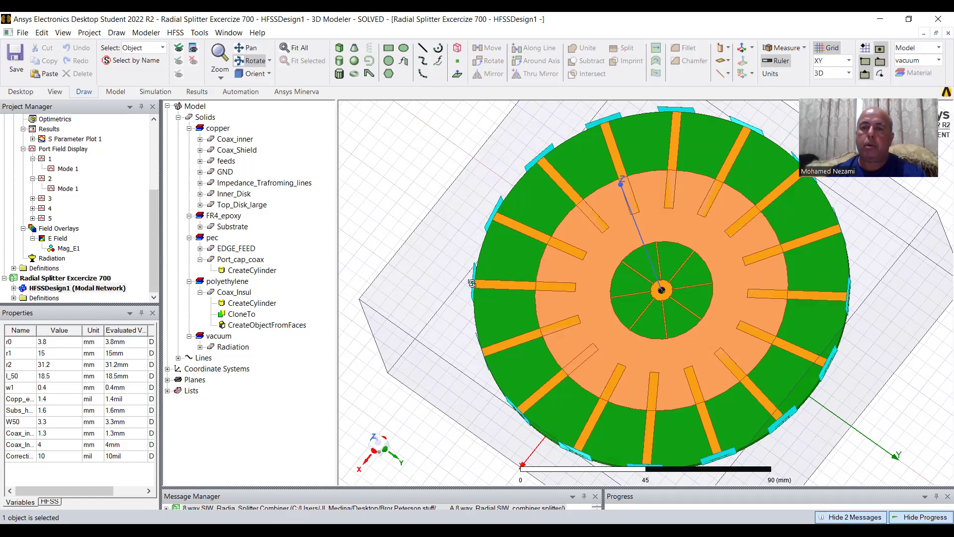
pyautogui.scroll(-5, 594, 317)
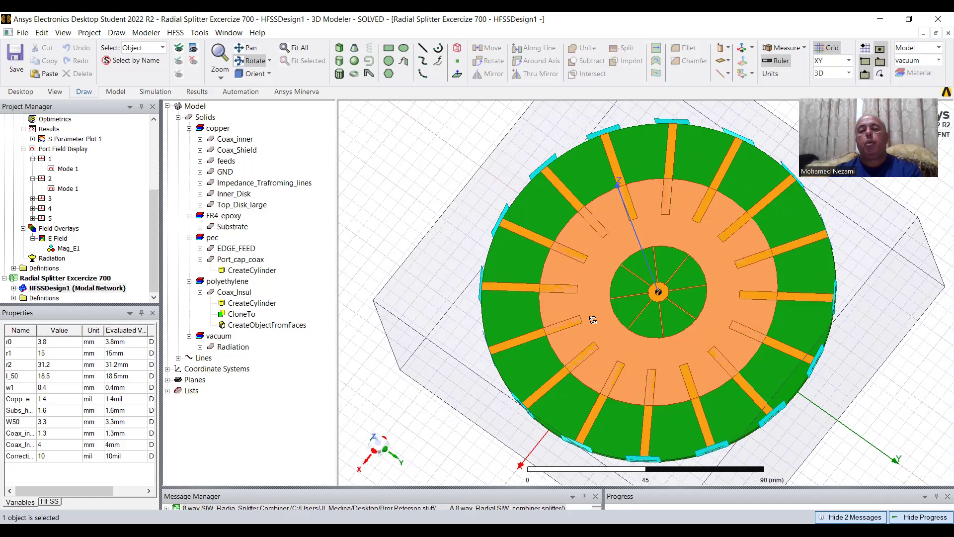
# - Examine the microstrip splitter's central feed and peripheral output ports from several tilted angles
pyautogui.moveTo(639, 275); pyautogui.dragTo(639, 227)
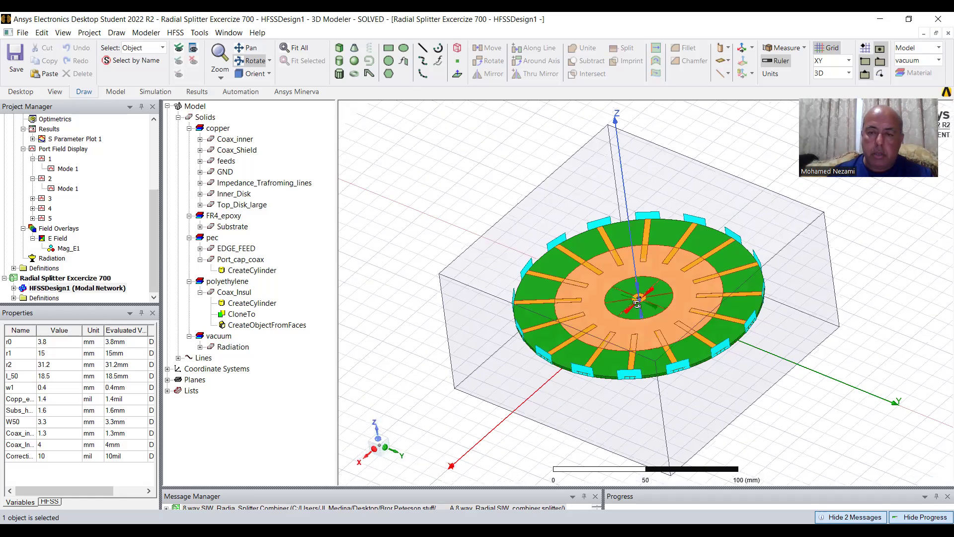
pyautogui.moveTo(648, 333)
pyautogui.mouseDown()
pyautogui.moveTo(637, 288)
pyautogui.moveTo(640, 345)
pyautogui.mouseUp()
pyautogui.moveTo(642, 293); pyautogui.dragTo(490, 232)
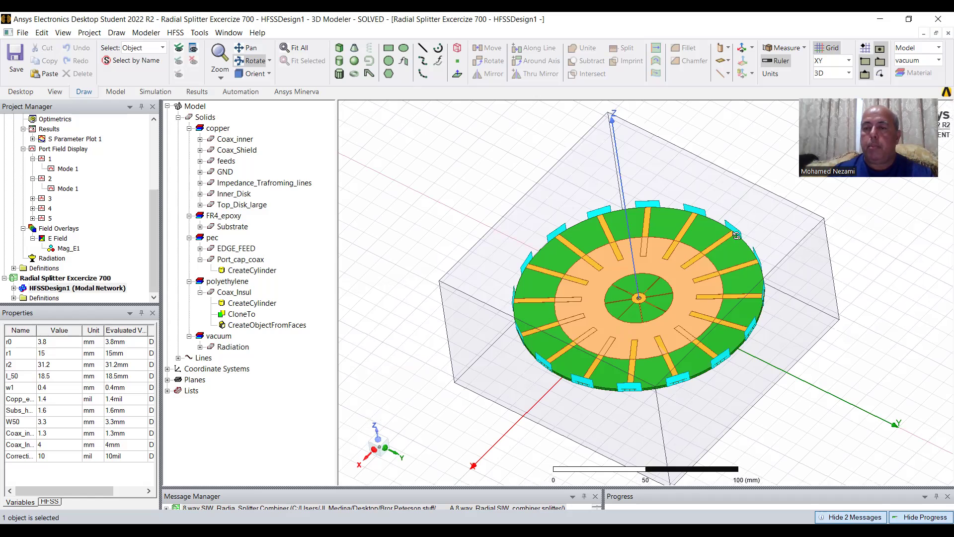
pyautogui.moveTo(735, 237); pyautogui.dragTo(750, 254)
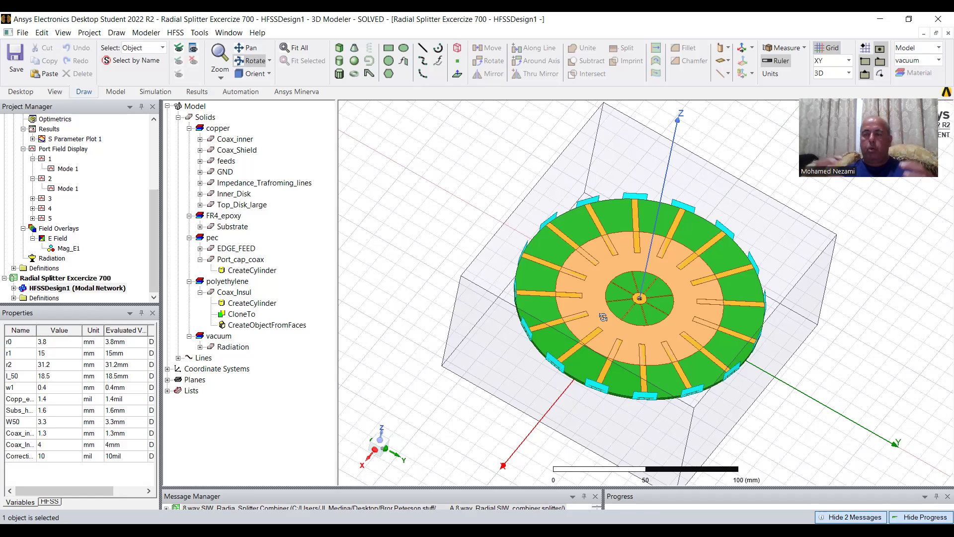
pyautogui.scroll(-1, 575, 261)
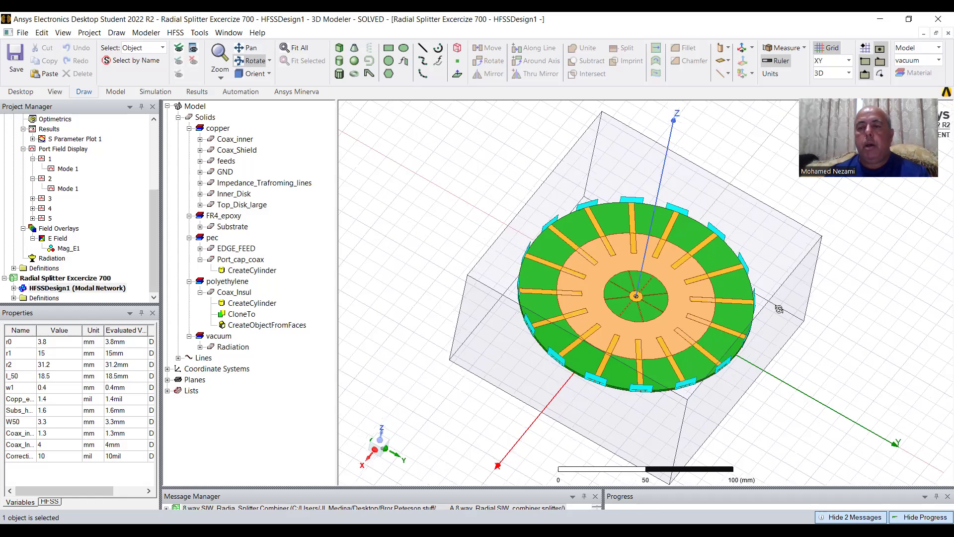
pyautogui.moveTo(762, 327); pyautogui.dragTo(755, 311)
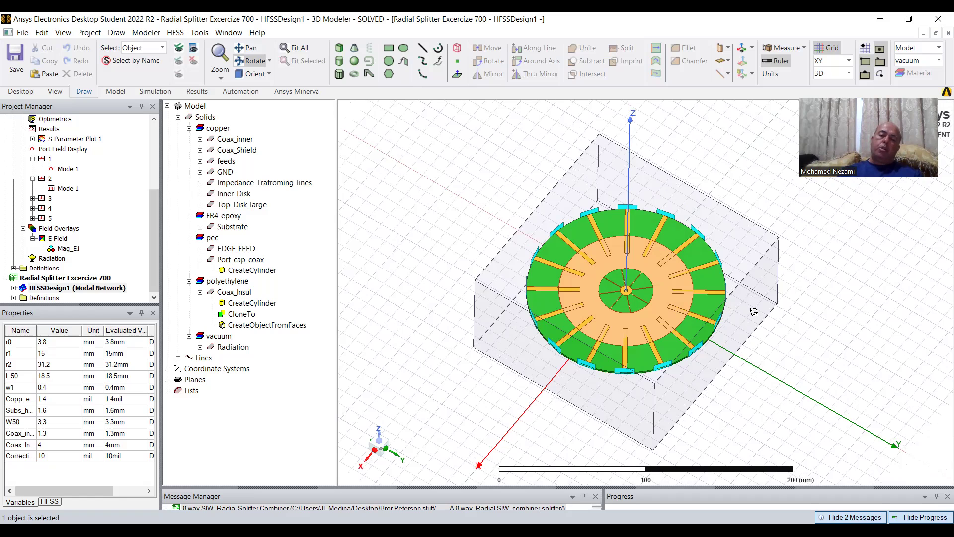
pyautogui.moveTo(727, 310); pyautogui.dragTo(660, 237)
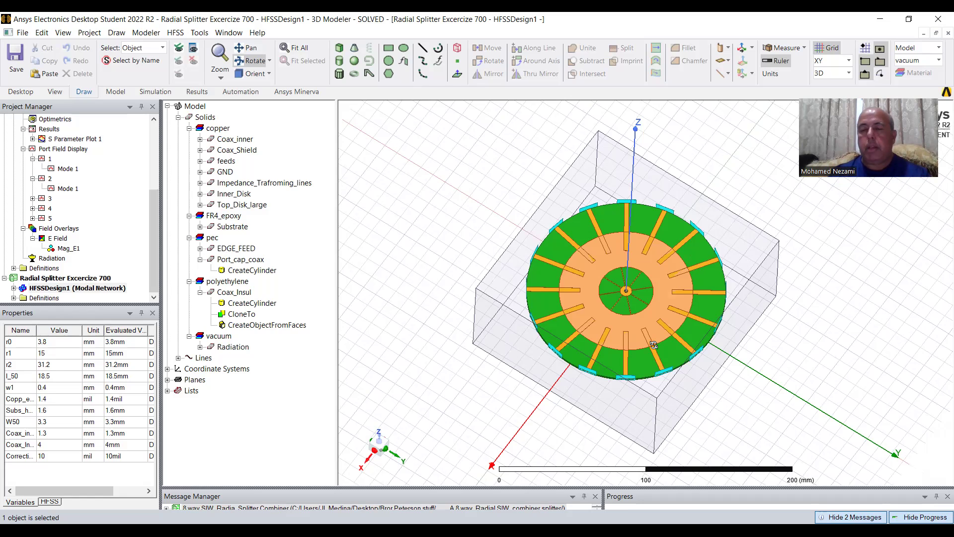
pyautogui.moveTo(638, 360); pyautogui.dragTo(631, 348)
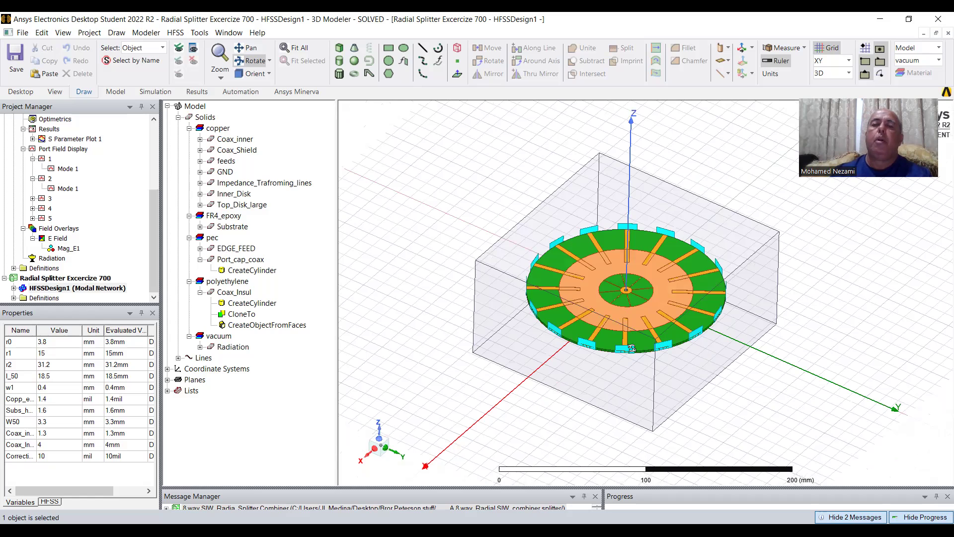
pyautogui.moveTo(702, 249); pyautogui.dragTo(619, 344)
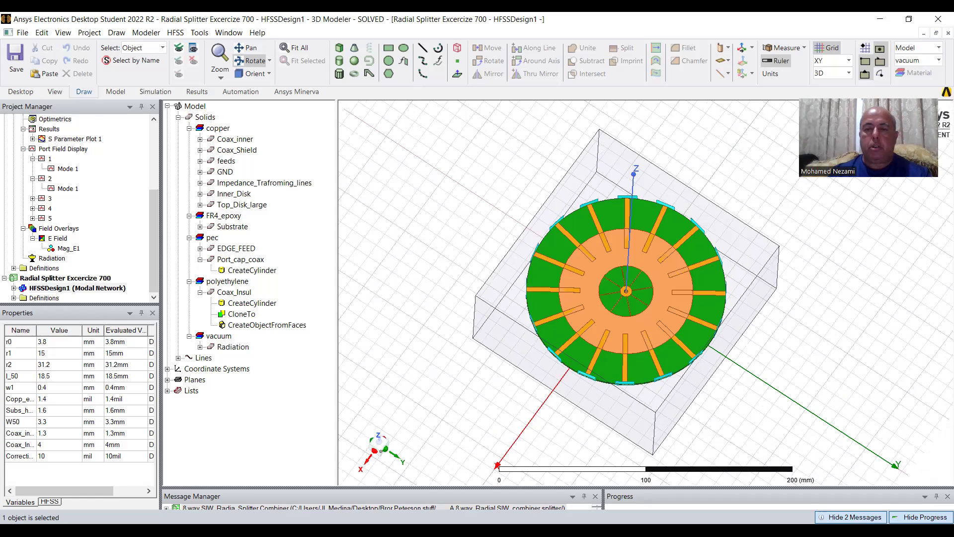
# - Switch to the 19-way microstrip divider paper in Acrobat Reader and examine the Fig. 3 photo of the fabricated divider at 300% zoom
pyautogui.hotkey('alt', 'Tab')
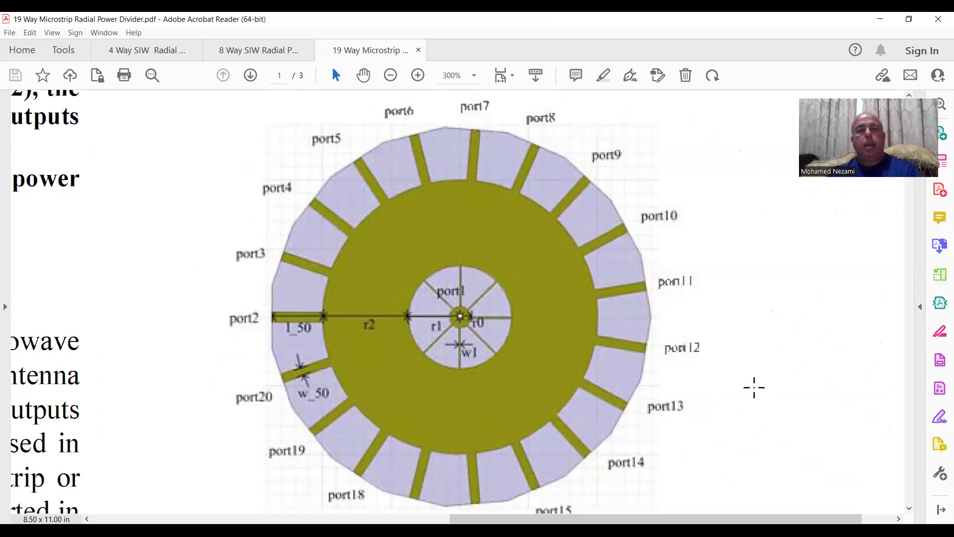
pyautogui.click(390, 75)
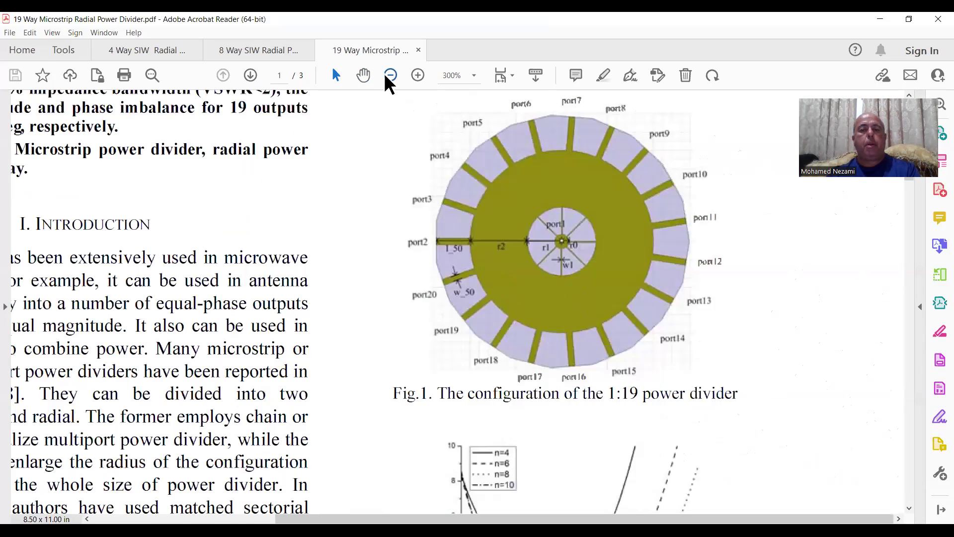
pyautogui.click(387, 76)
pyautogui.click(387, 76)
pyautogui.scroll(-8, 499, 394)
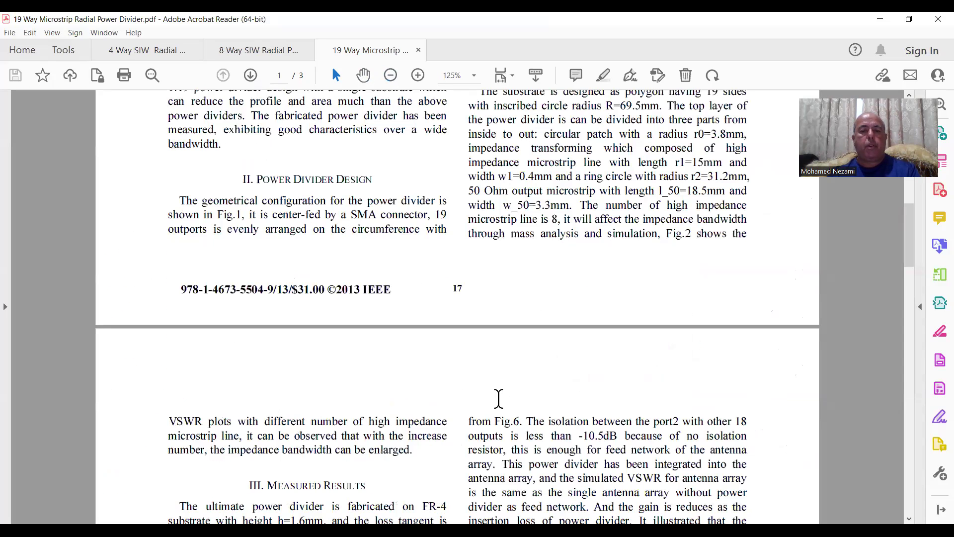
pyautogui.scroll(-8, 435, 144)
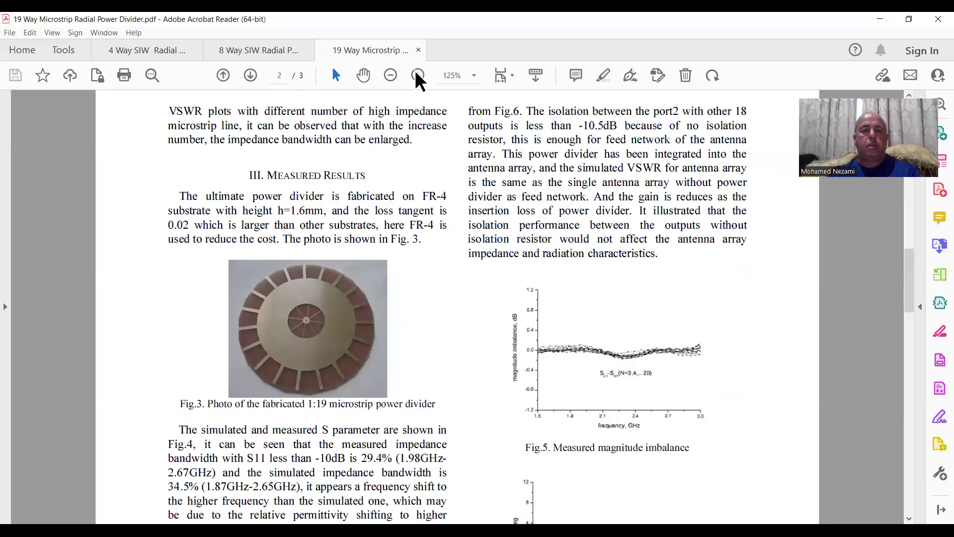
pyautogui.click(418, 75)
pyautogui.scroll(-7, 471, 286)
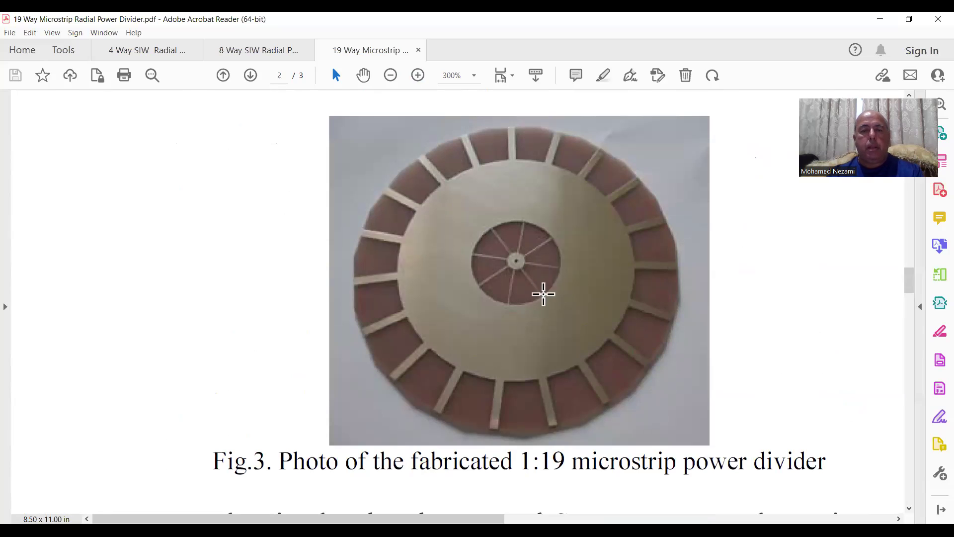
pyautogui.scroll(1, 541, 306)
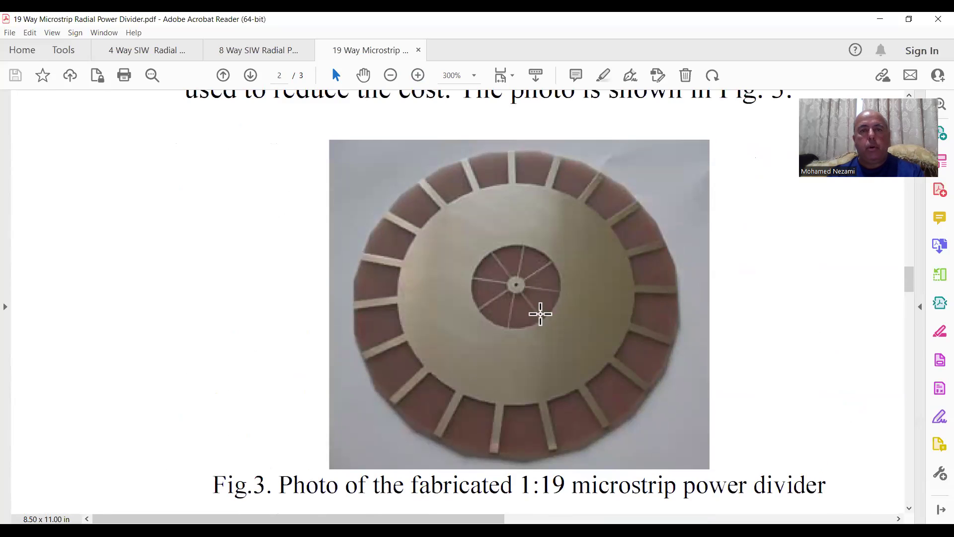
pyautogui.click(389, 77)
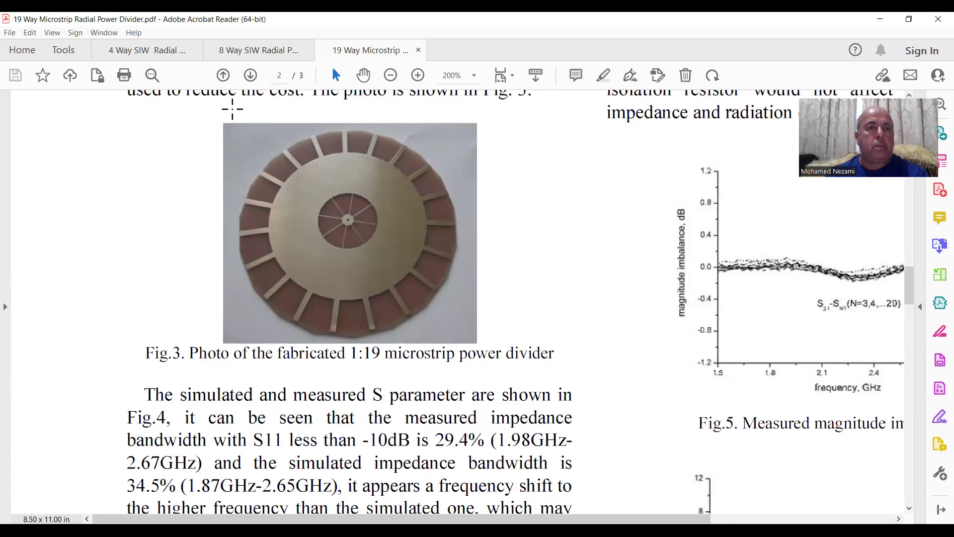
# - Bring up the 4-way SIW radial divider paper and view the Fig. 1 cavity topology
pyautogui.click(149, 52)
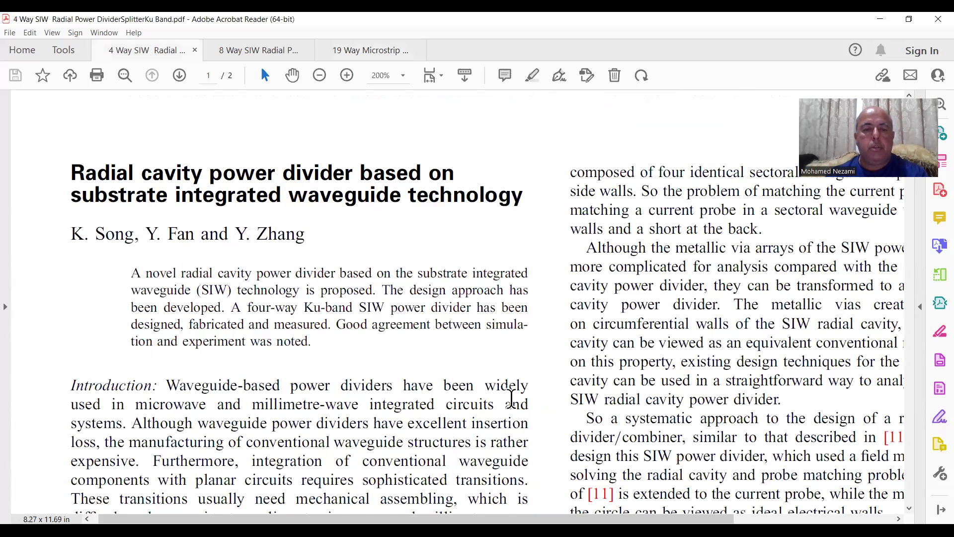
pyautogui.scroll(-10, 517, 398)
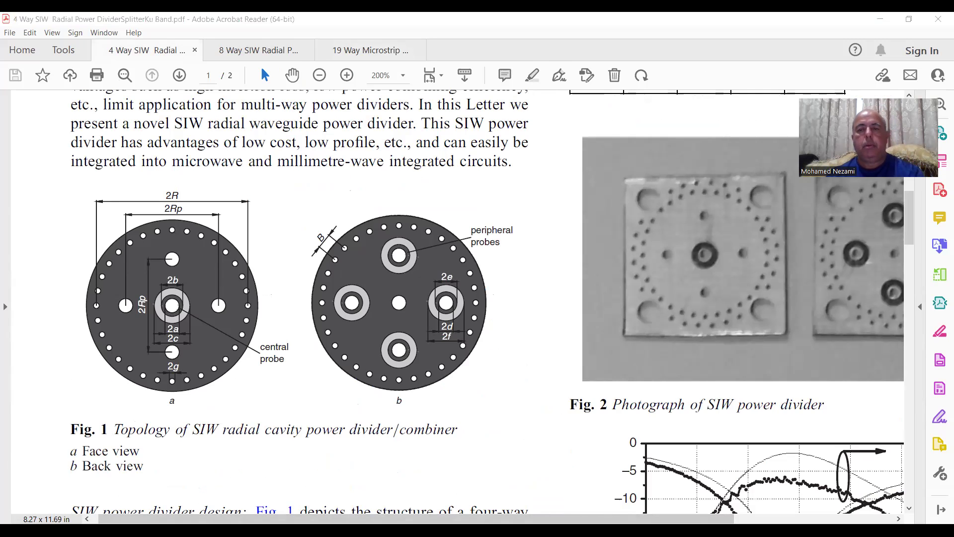
# - Switch to HFSS, look at the 8-way SIW splitter model, and open HFSSDesign1 of the Radia SAW April 2020 11 freez project
pyautogui.hotkey('alt', 'Tab')
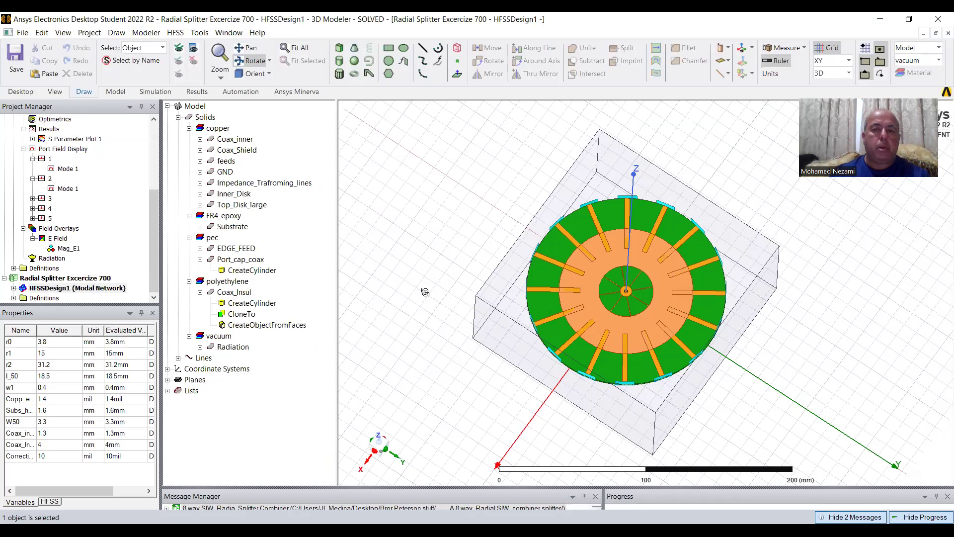
pyautogui.moveTo(154, 219); pyautogui.dragTo(156, 150)
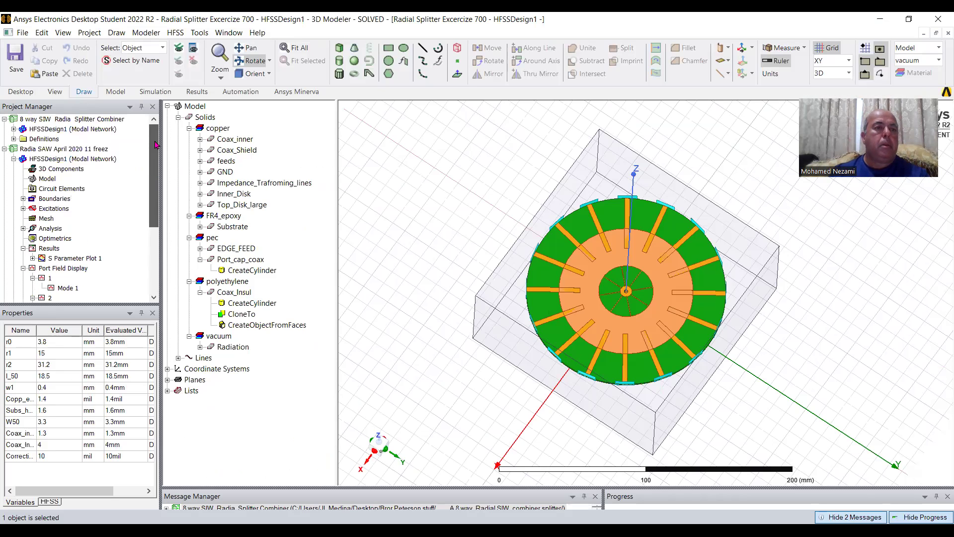
pyautogui.doubleClick(106, 131)
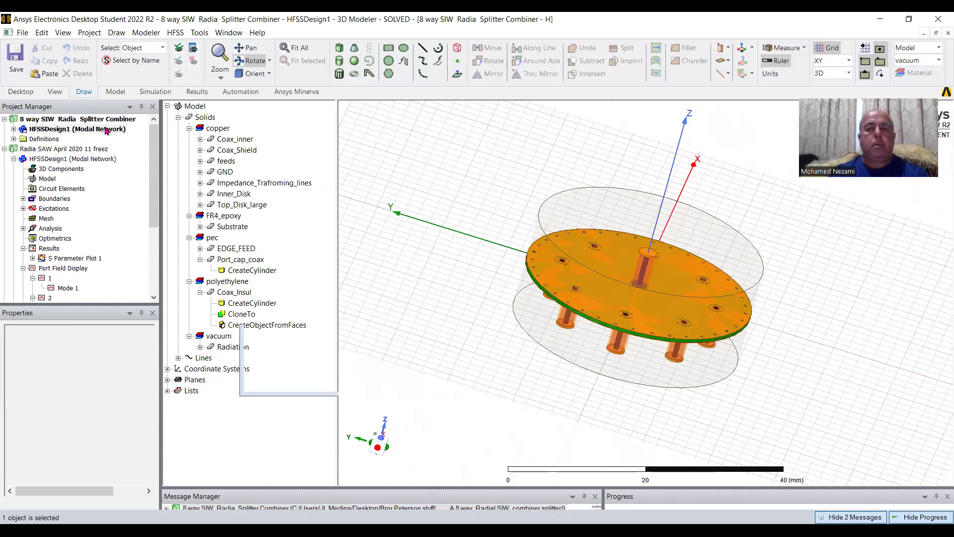
pyautogui.doubleClick(84, 159)
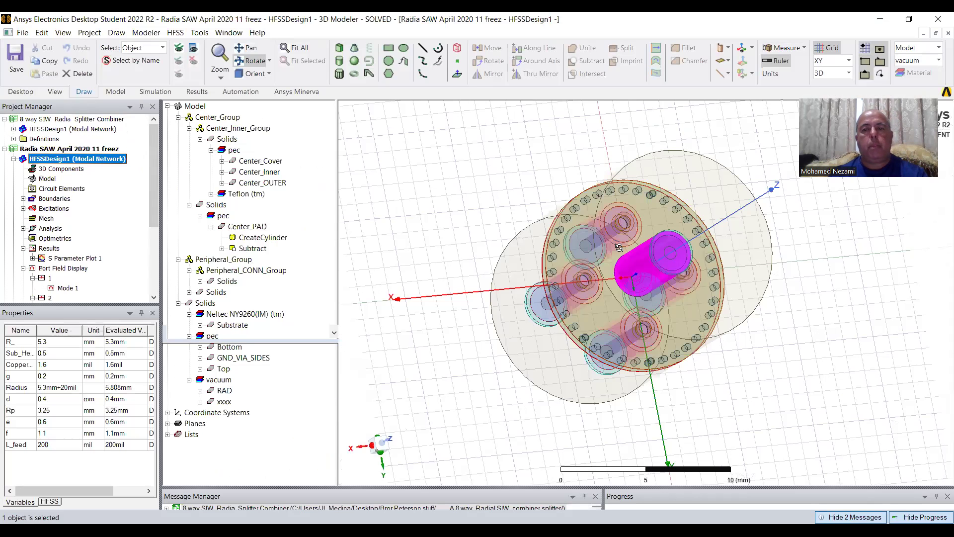
pyautogui.scroll(-2, 551, 220)
pyautogui.moveTo(695, 279)
pyautogui.mouseDown()
pyautogui.moveTo(696, 252)
pyautogui.moveTo(686, 285)
pyautogui.moveTo(710, 297)
pyautogui.moveTo(699, 289)
pyautogui.mouseUp()
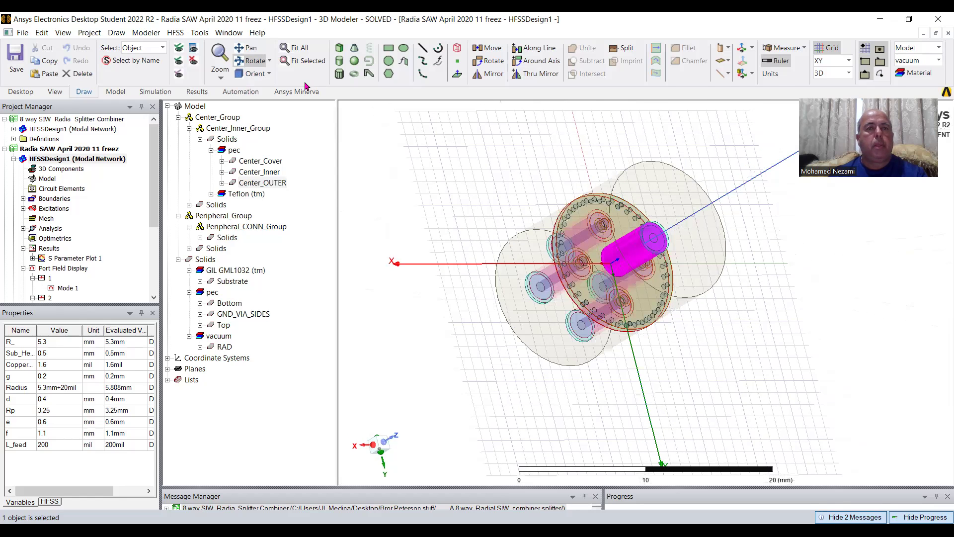
# - Review the local design variables of the four-way SIW splitter, from R_ down to L_feed
pyautogui.click(177, 33)
pyautogui.click(236, 301)
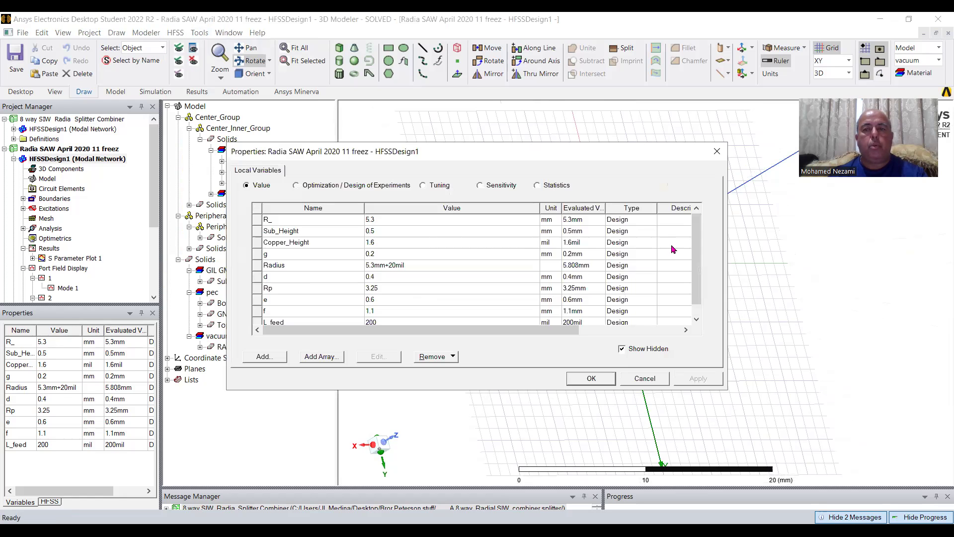
pyautogui.moveTo(696, 239); pyautogui.dragTo(696, 249)
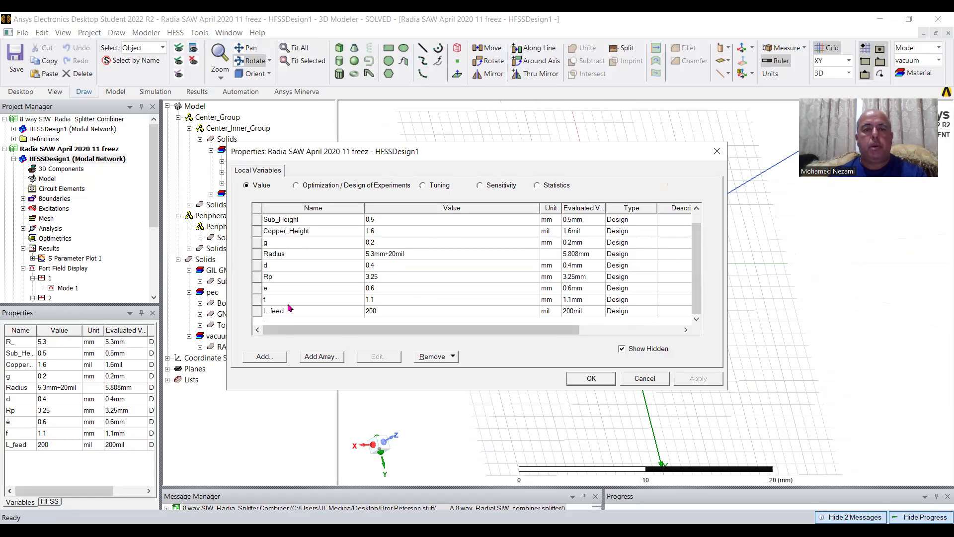
pyautogui.click(591, 379)
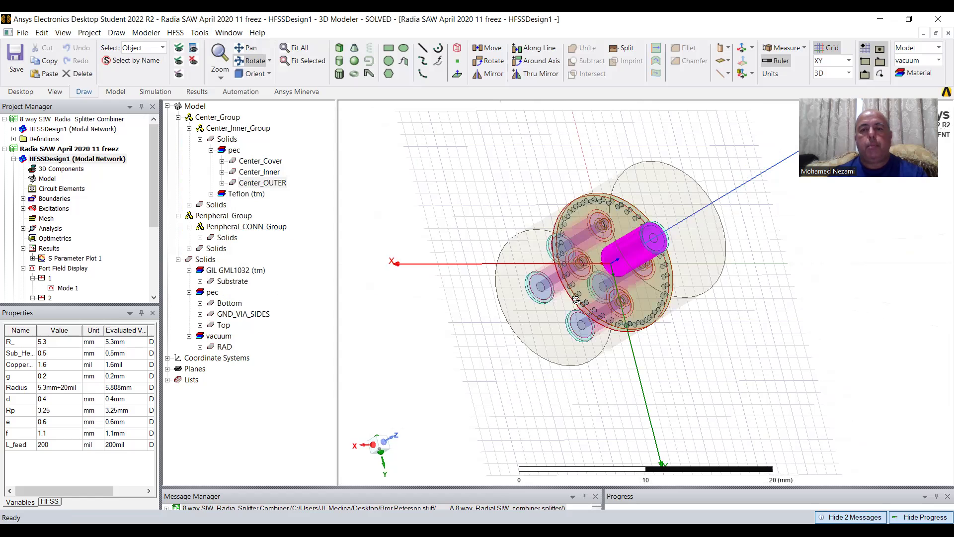
# - View the four-way SIW splitter from directly above and examine its via ring and probes up close
pyautogui.moveTo(579, 299); pyautogui.dragTo(528, 334)
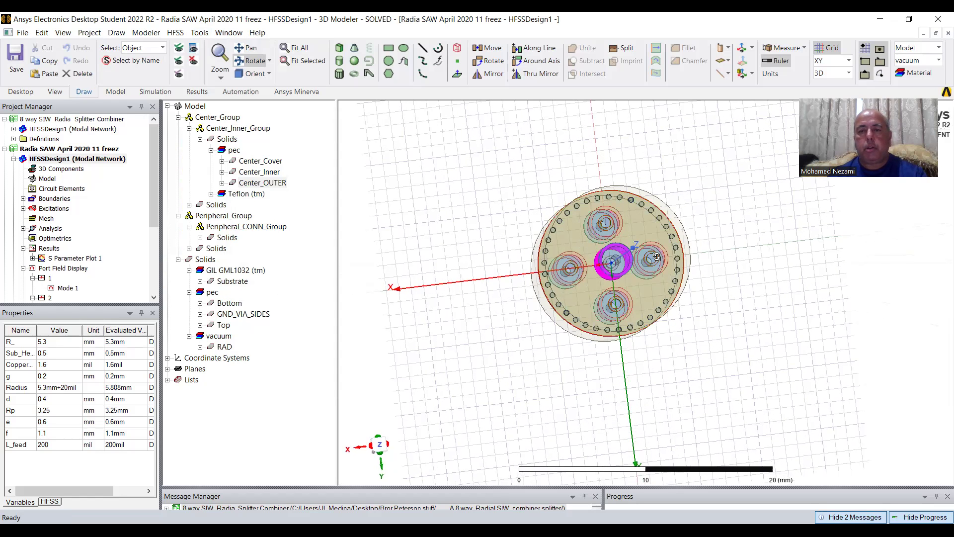
pyautogui.moveTo(645, 273)
pyautogui.mouseDown()
pyautogui.moveTo(637, 281)
pyautogui.moveTo(637, 270)
pyautogui.mouseUp()
pyautogui.click(269, 74)
pyautogui.click(262, 85)
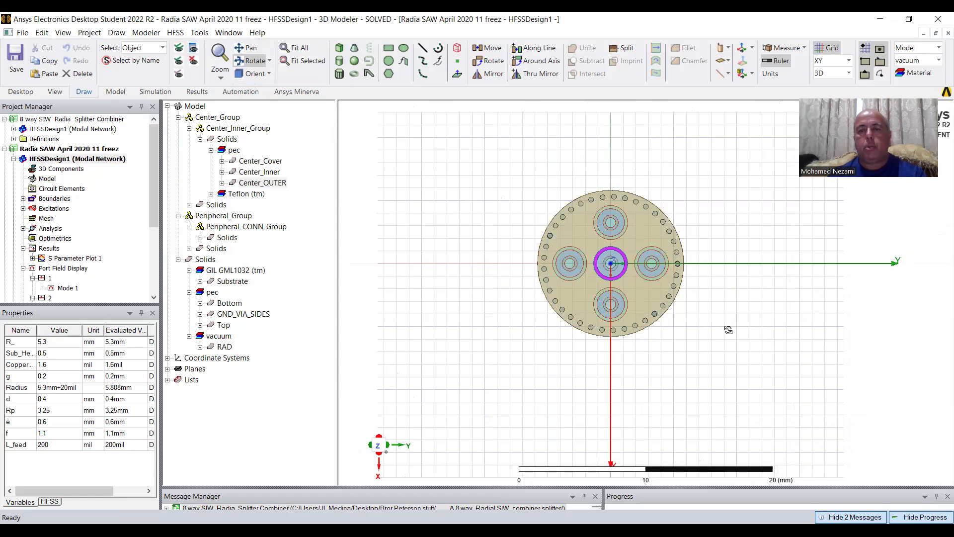
pyautogui.scroll(3, 642, 293)
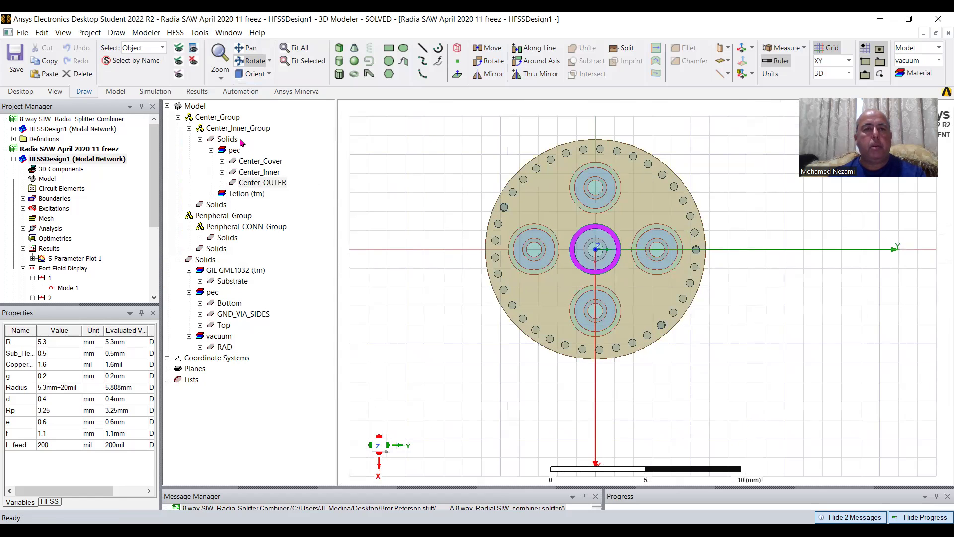
# - Clear the object selection and examine the four-way splitter's central and peripheral coaxial probes from the side
pyautogui.click(241, 128)
pyautogui.click(196, 107)
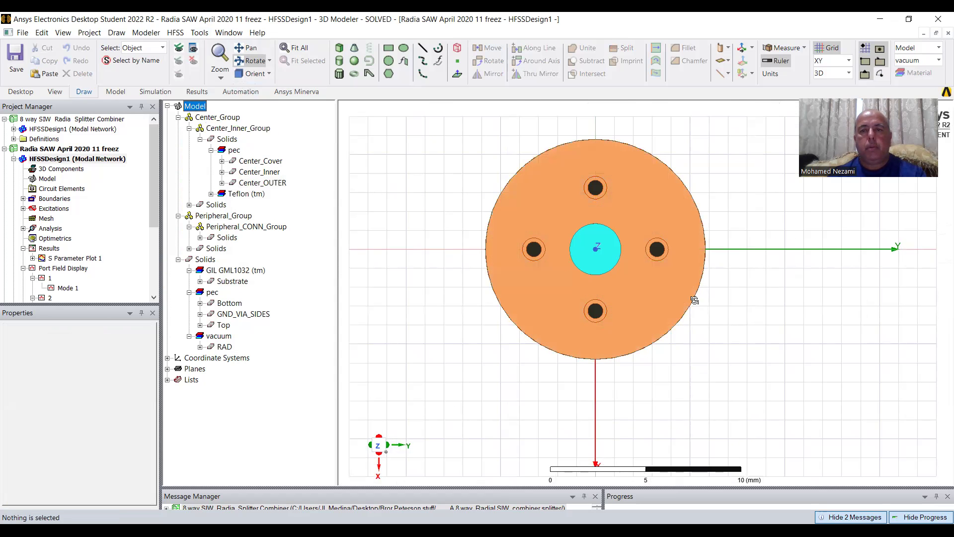
pyautogui.moveTo(671, 348); pyautogui.dragTo(625, 390)
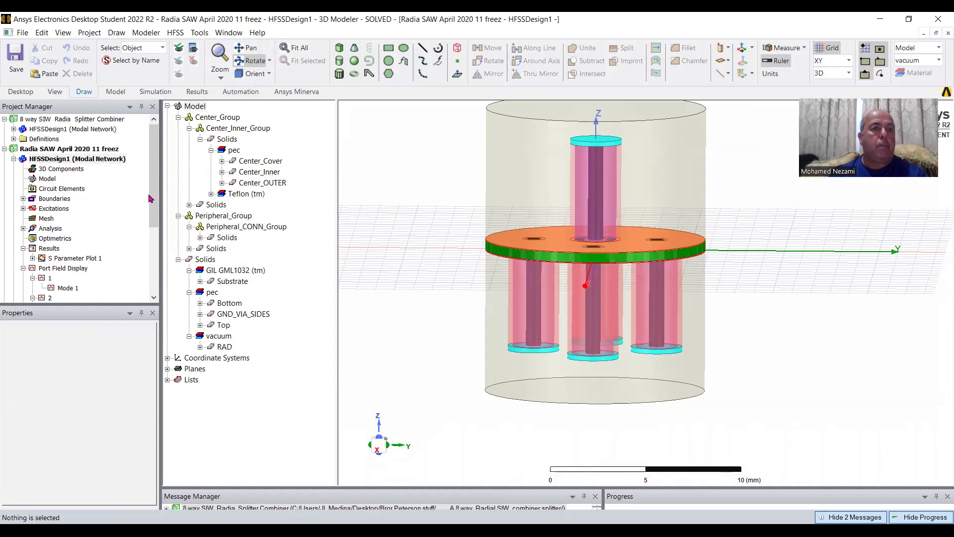
pyautogui.moveTo(153, 195); pyautogui.dragTo(149, 257)
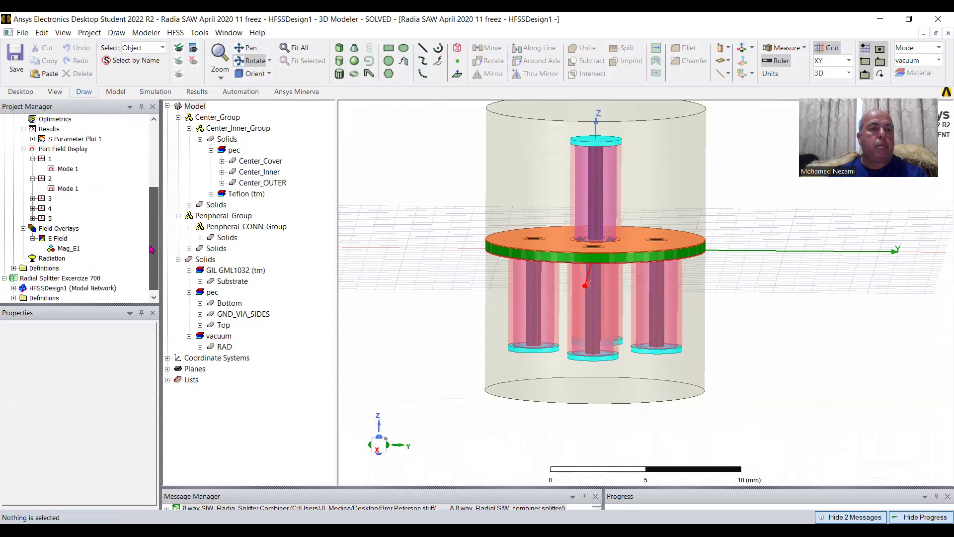
# - Review S Parameter Plot 1 and display the Mag_E1 E-field overlay on the four-way SIW splitter
pyautogui.scroll(2, 64, 193)
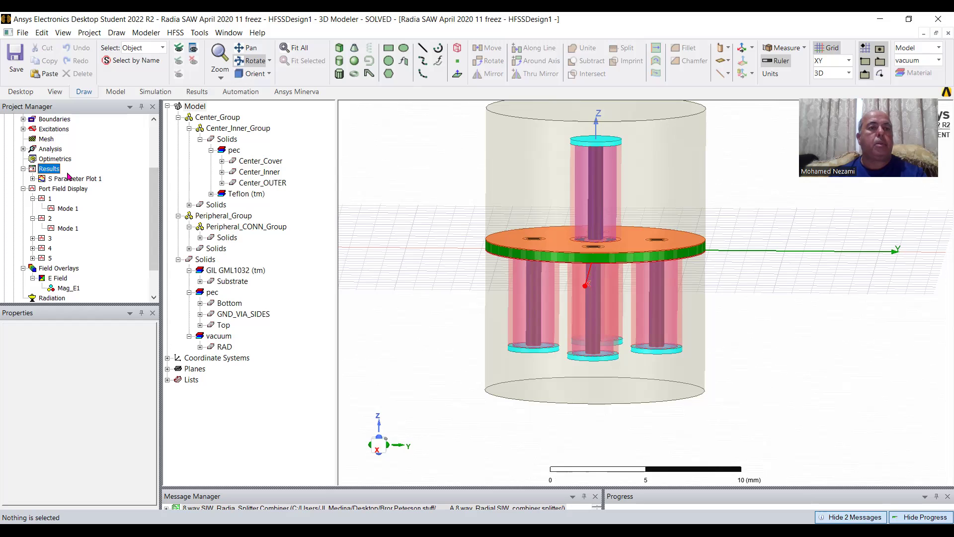
pyautogui.doubleClick(73, 179)
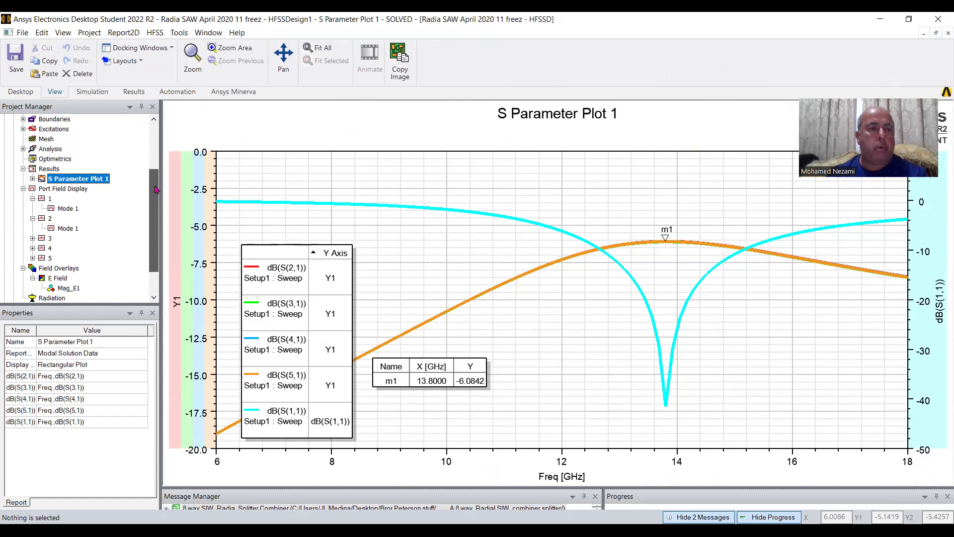
pyautogui.moveTo(155, 190); pyautogui.dragTo(156, 210)
pyautogui.click(73, 250)
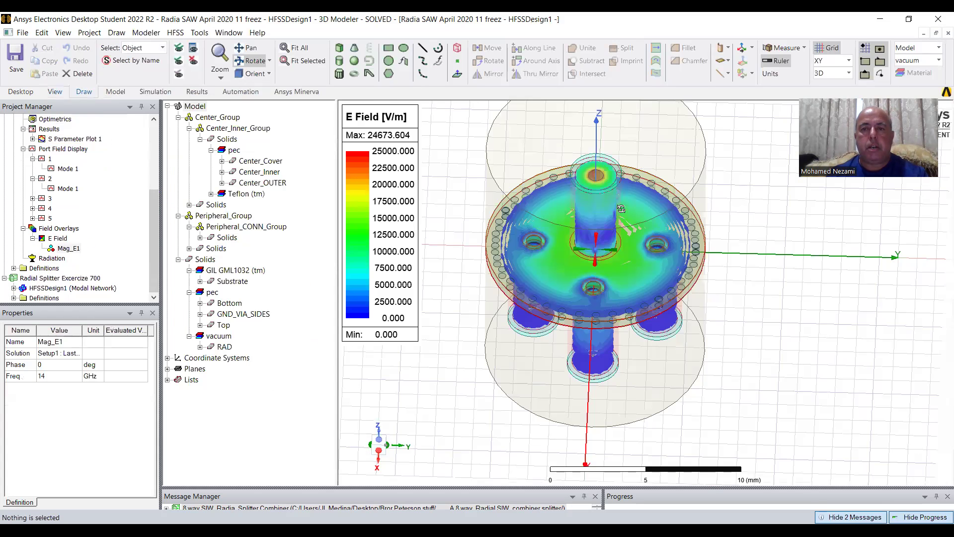
pyautogui.moveTo(621, 209)
pyautogui.mouseDown()
pyautogui.moveTo(622, 222)
pyautogui.moveTo(624, 206)
pyautogui.mouseUp()
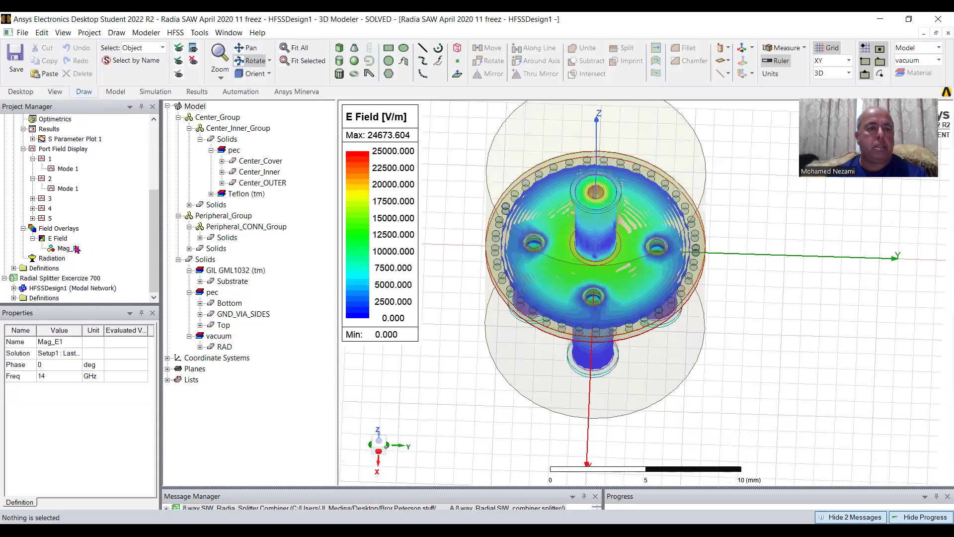
# - Animate the Mag_E1 E-field plot over phase with the default animation setup
pyautogui.click(77, 248)
pyautogui.rightClick(77, 248)
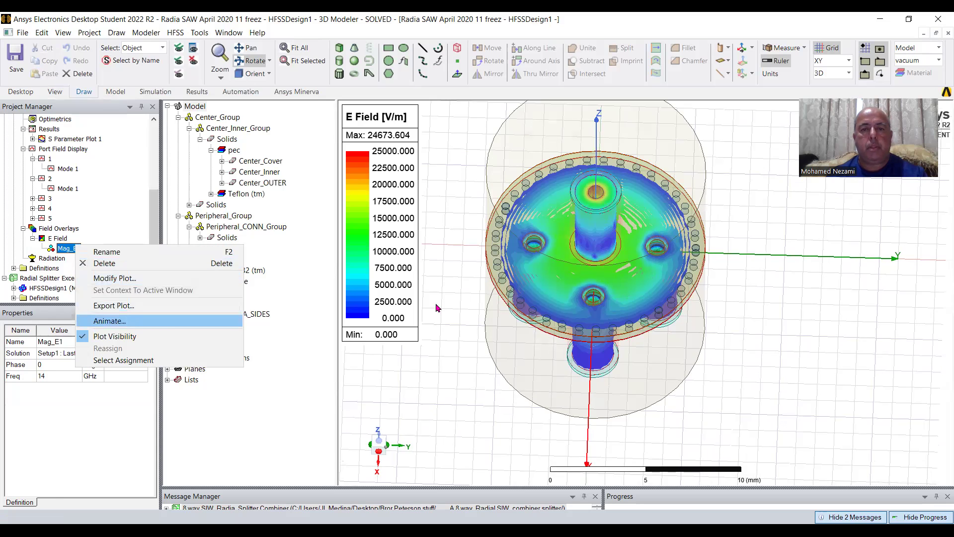
pyautogui.click(109, 320)
pyautogui.click(437, 312)
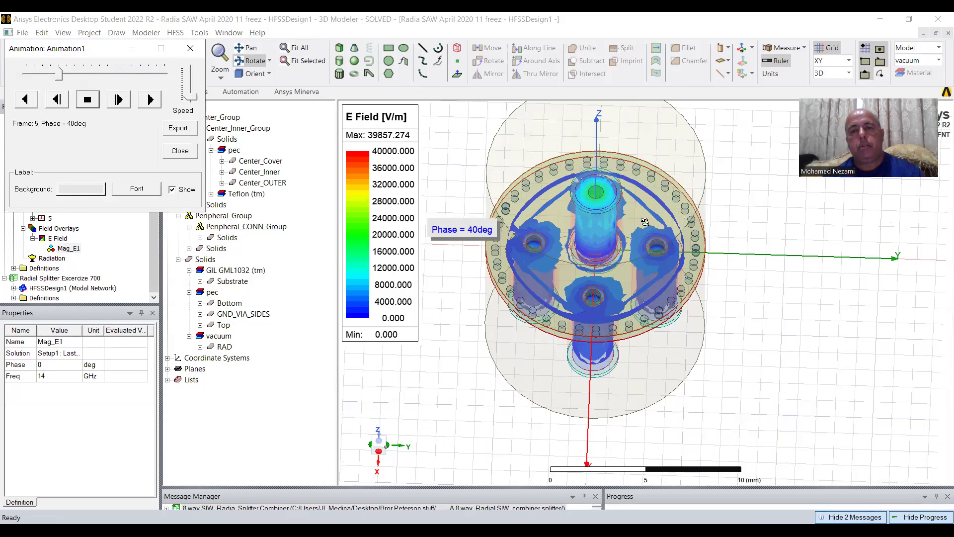
# - View the running field animation from directly above, enlarged, and hide the E Field color legend
pyautogui.moveTo(645, 222); pyautogui.dragTo(642, 252)
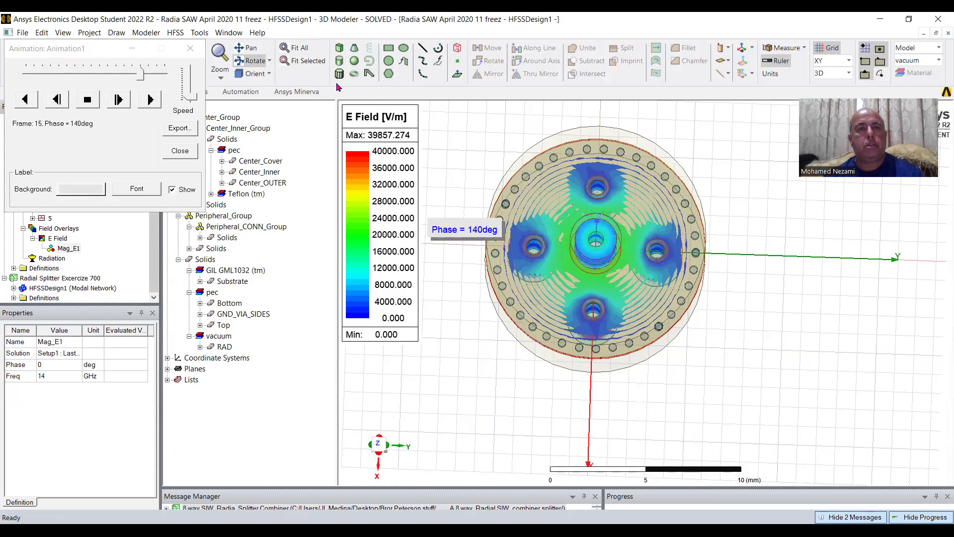
pyautogui.click(269, 73)
pyautogui.click(307, 88)
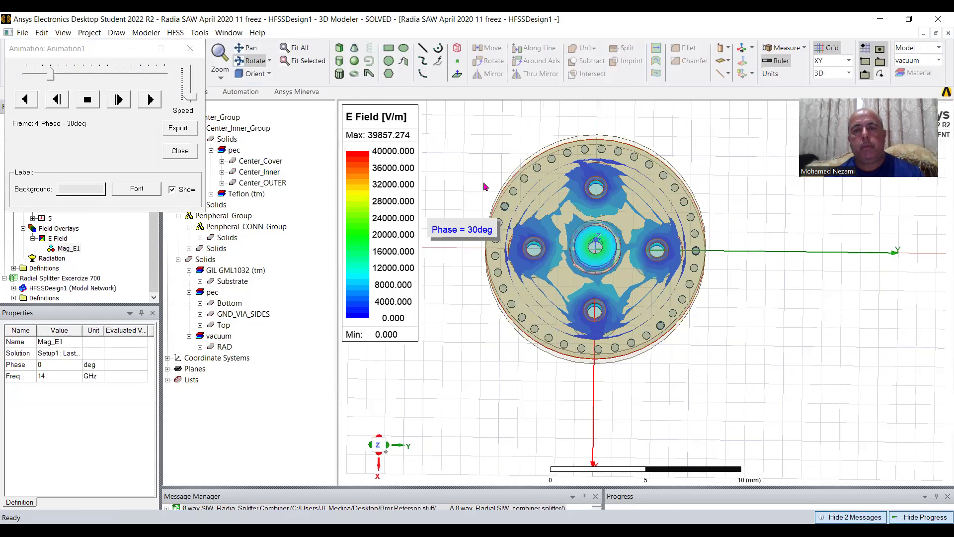
pyautogui.click(309, 61)
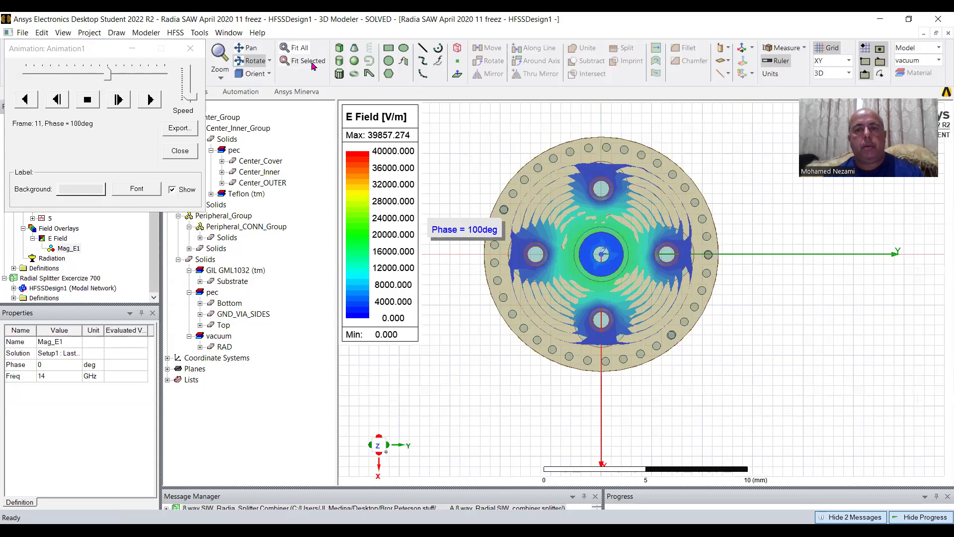
pyautogui.rightClick(380, 129)
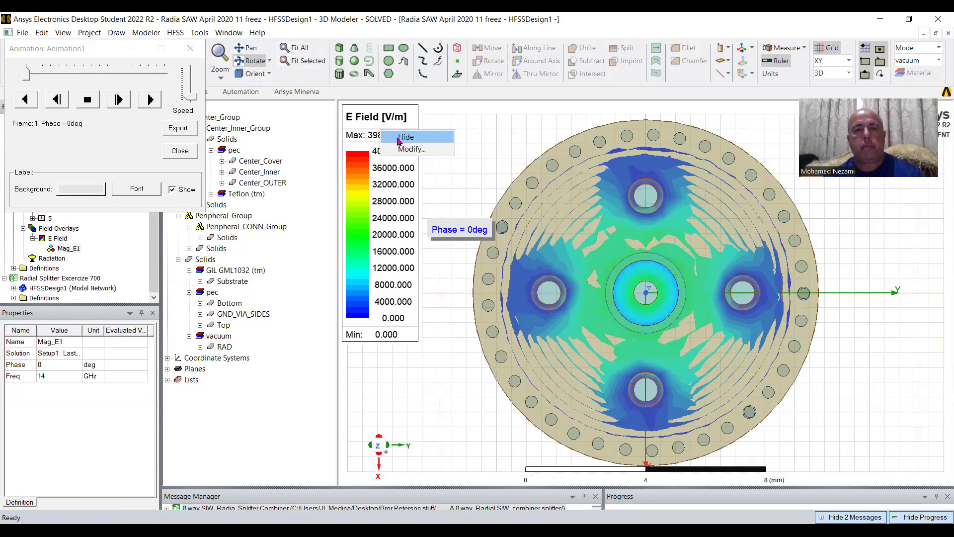
pyautogui.click(403, 137)
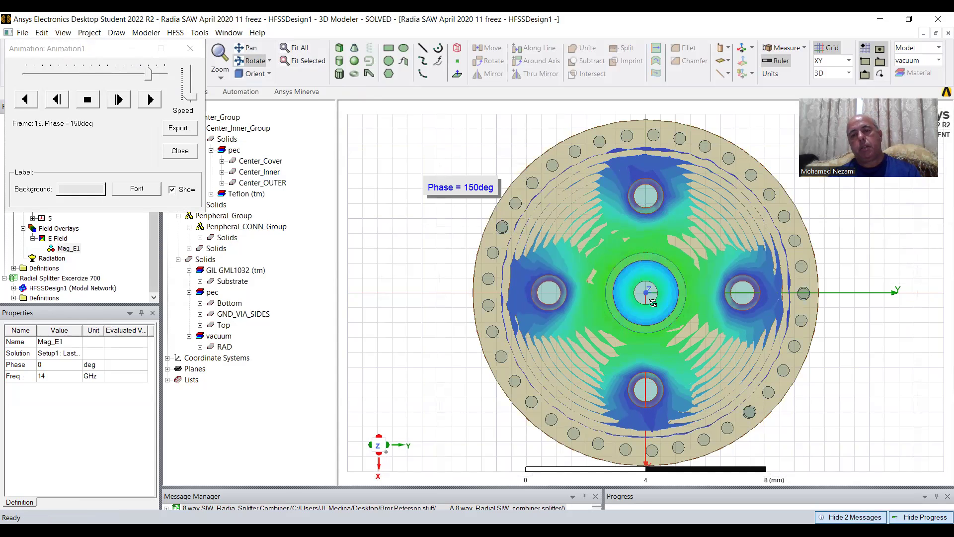
# - Examine the animated E-field spreading from the central probe to the four peripheral probes, from above and at tilted angles
pyautogui.moveTo(646, 282)
pyautogui.mouseDown()
pyautogui.moveTo(642, 258)
pyautogui.moveTo(650, 289)
pyautogui.mouseUp()
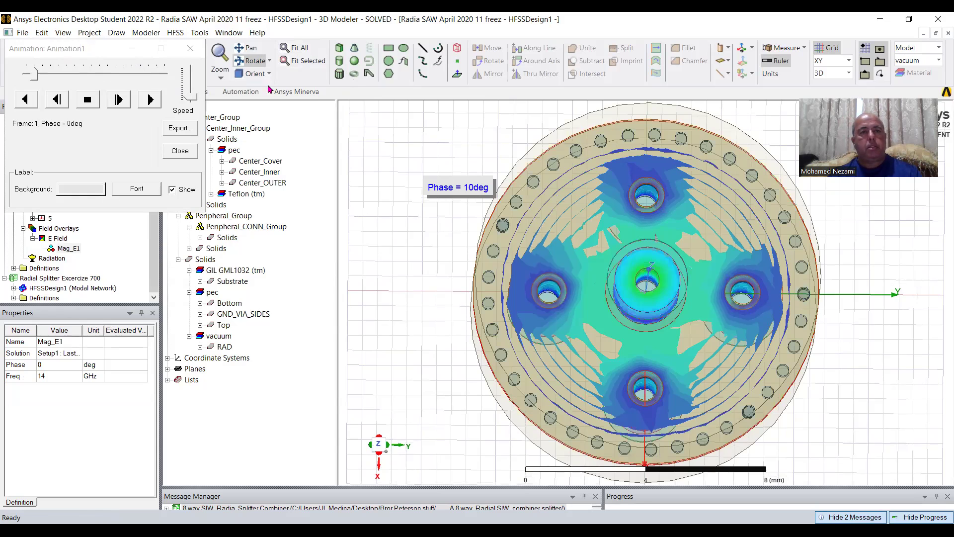
pyautogui.click(270, 74)
pyautogui.click(256, 86)
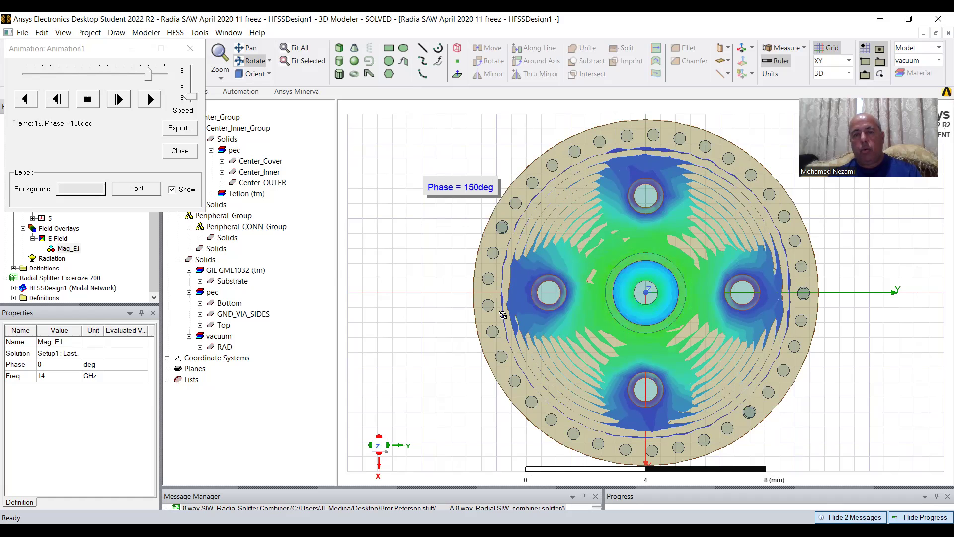
pyautogui.moveTo(731, 412); pyautogui.dragTo(717, 360)
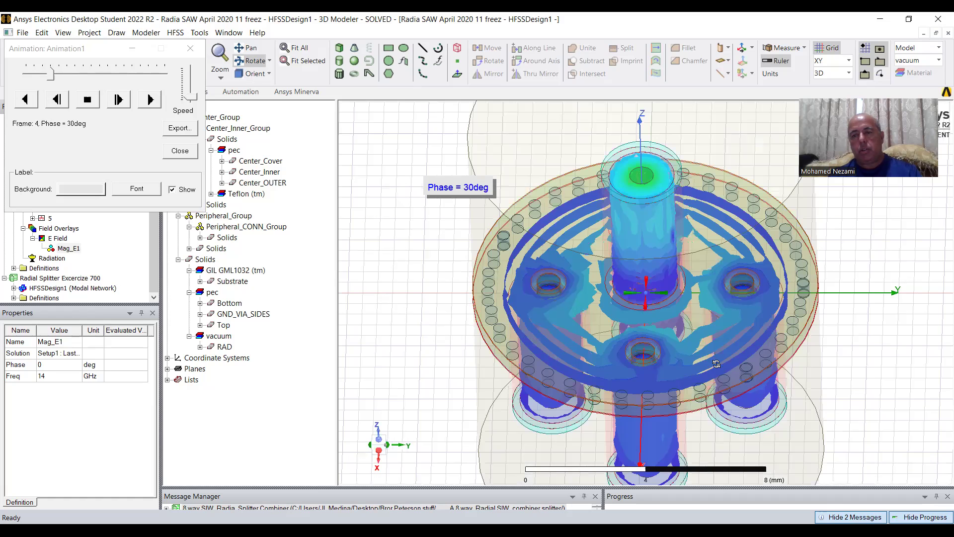
pyautogui.moveTo(620, 340); pyautogui.dragTo(702, 340)
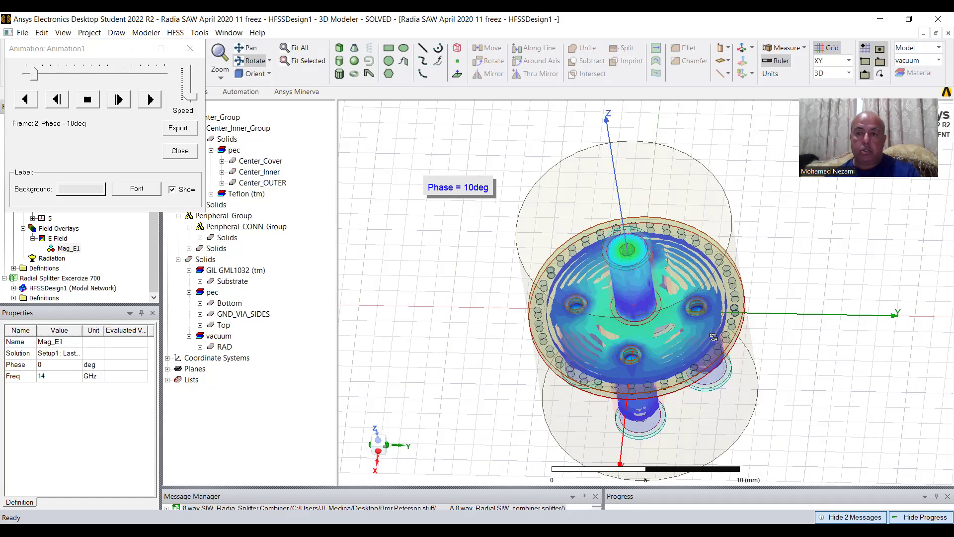
pyautogui.moveTo(728, 310); pyautogui.dragTo(749, 296)
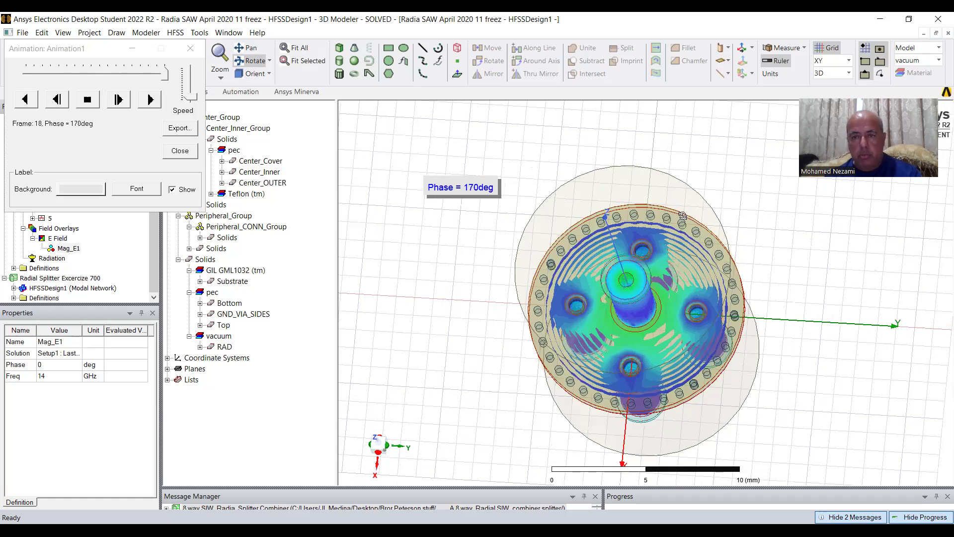
pyautogui.moveTo(737, 313); pyautogui.dragTo(714, 267)
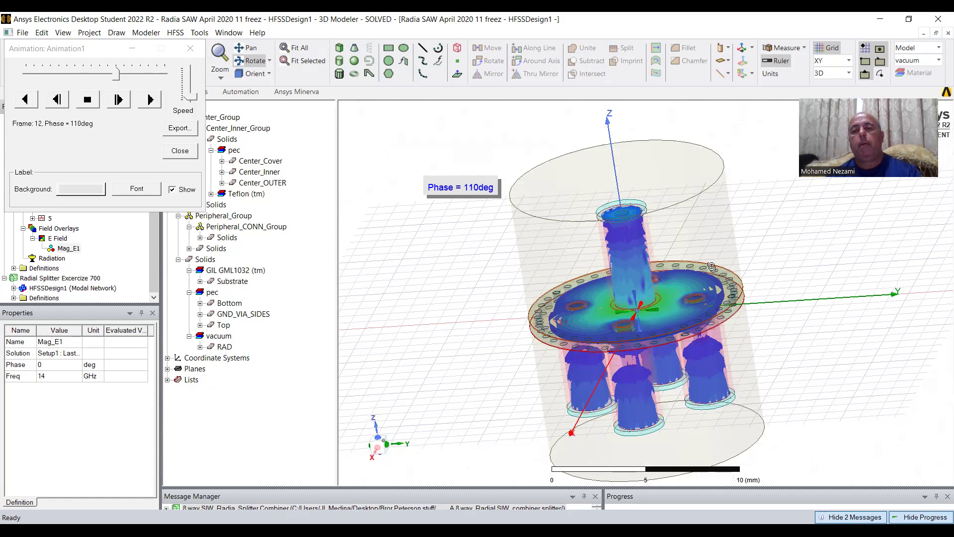
# - Examine the animated field along the central and peripheral coaxial probes from the side and obliquely
pyautogui.click(268, 73)
pyautogui.click(266, 109)
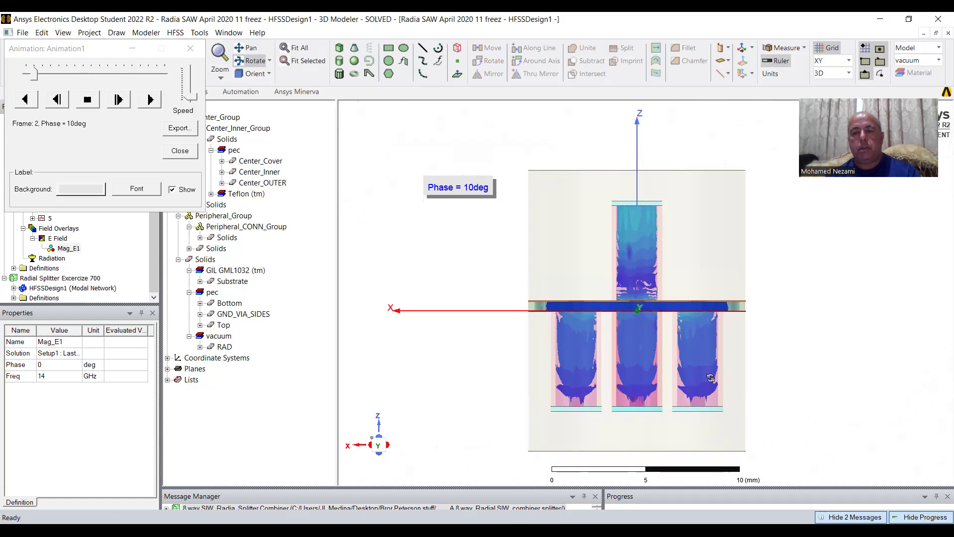
pyautogui.scroll(4, 711, 377)
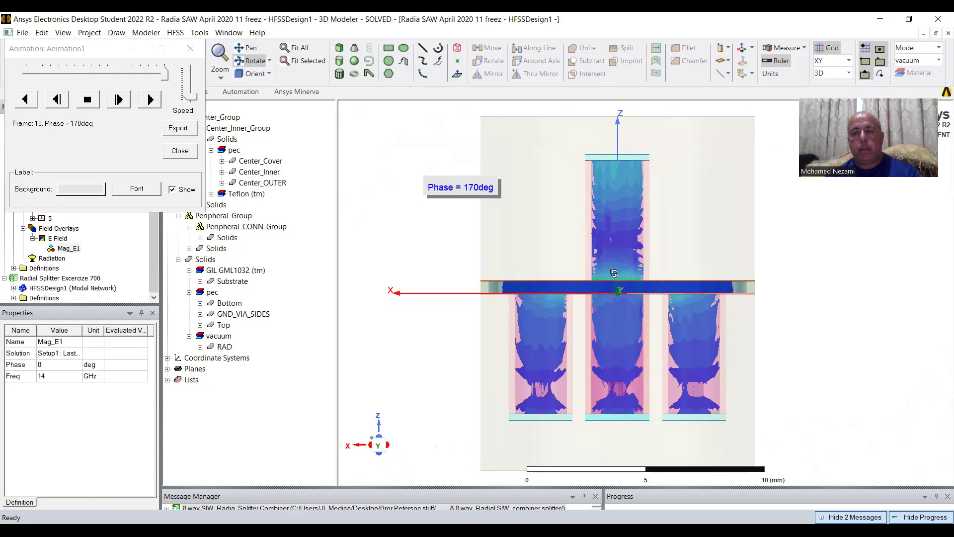
pyautogui.moveTo(650, 369)
pyautogui.mouseDown()
pyautogui.moveTo(633, 368)
pyautogui.moveTo(647, 359)
pyautogui.moveTo(617, 239)
pyautogui.mouseUp()
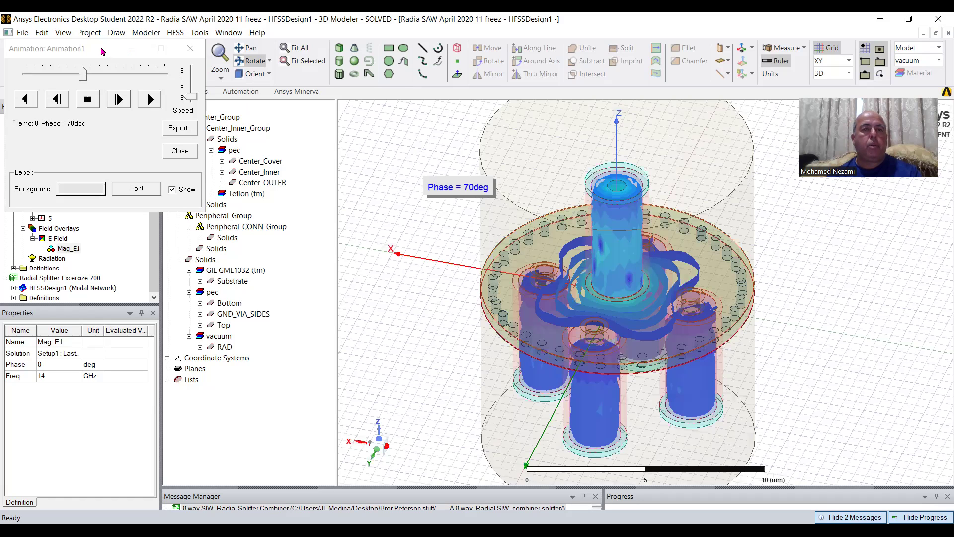
# - Open the post-process field sources for editing and set the magnitude of source 1:1 to 0 W
pyautogui.click(87, 100)
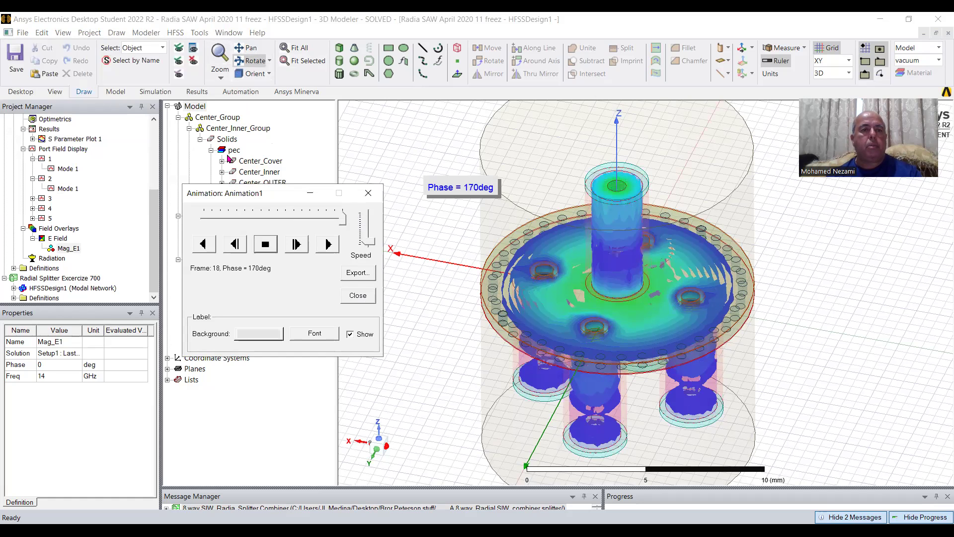
pyautogui.click(175, 33)
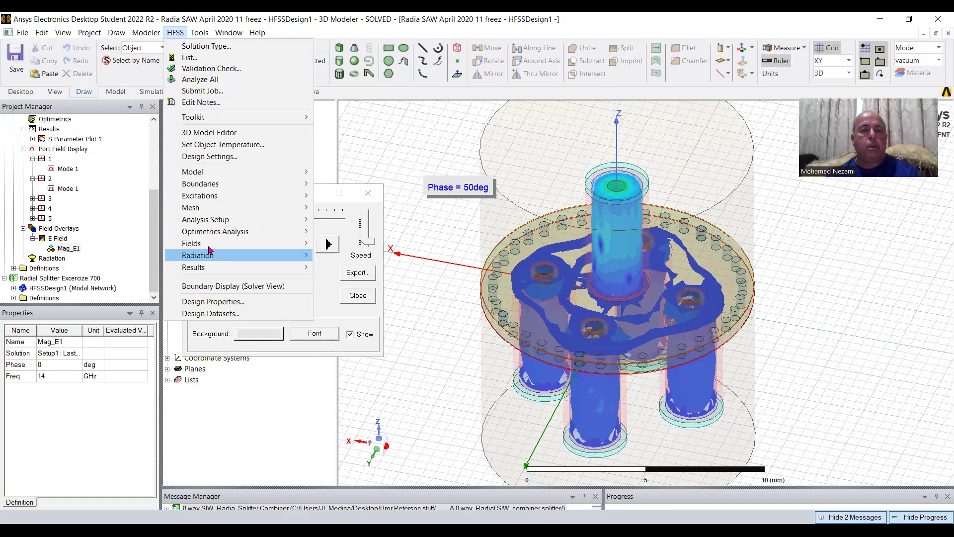
pyautogui.moveTo(213, 243)
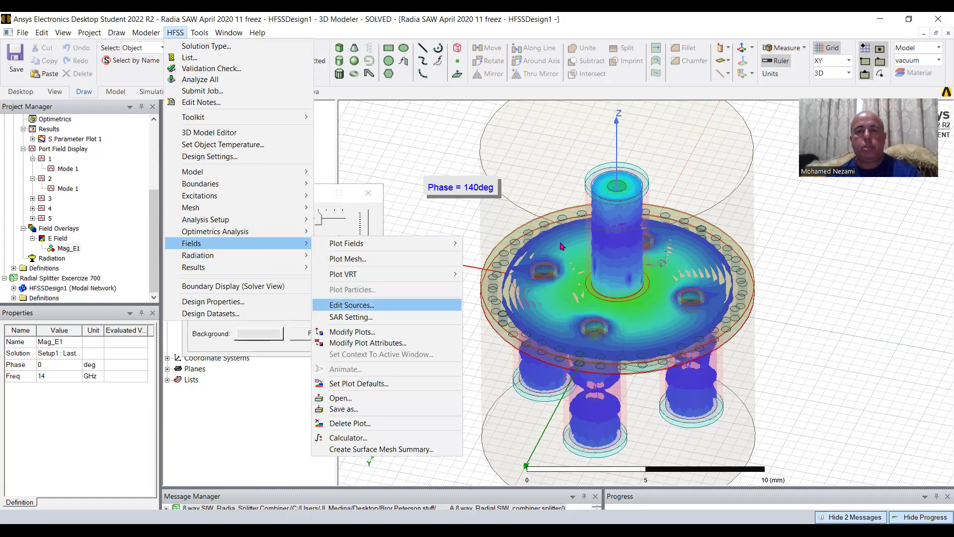
pyautogui.click(351, 304)
pyautogui.click(489, 161)
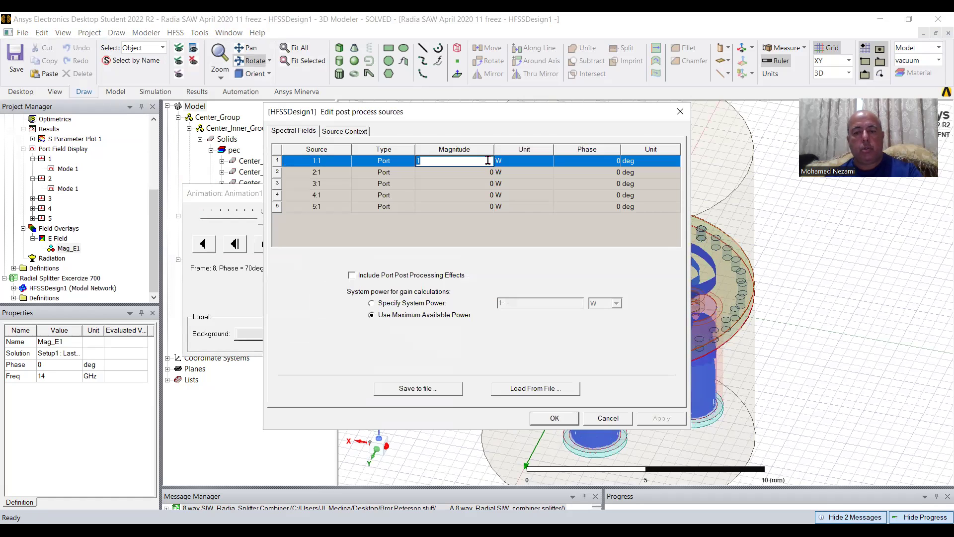
pyautogui.write('0')
# - Set the magnitudes of sources 2:1, 3:1, 4:1 and 5:1 to 1 W each and accept the excitation changes
pyautogui.click(486, 172)
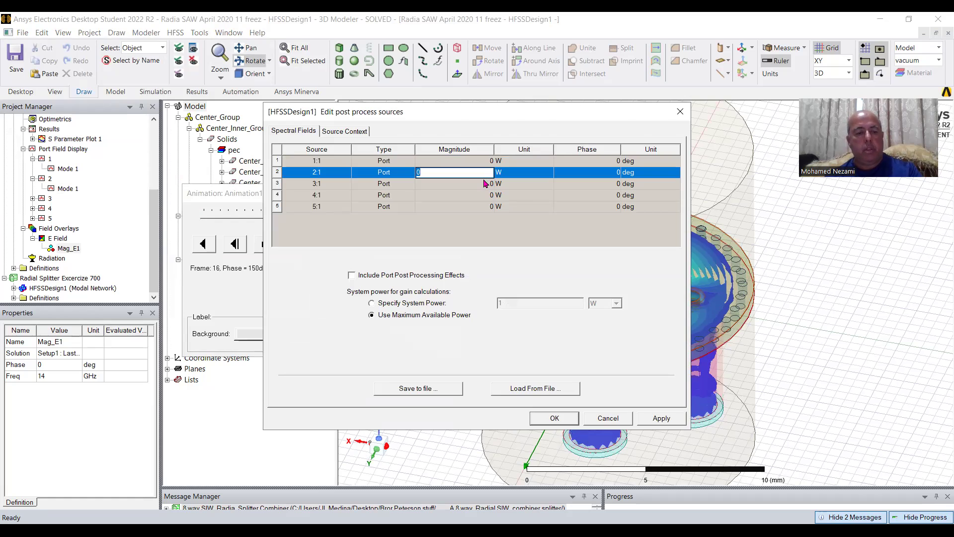
pyautogui.write('1')
pyautogui.click(485, 183)
pyautogui.write('1')
pyautogui.click(476, 195)
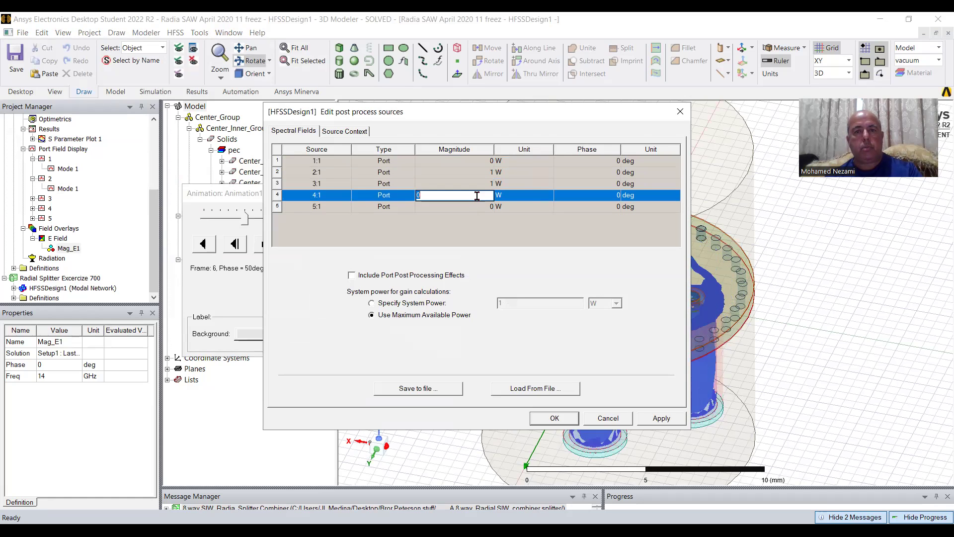
pyautogui.write('1')
pyautogui.click(477, 206)
pyautogui.write('1')
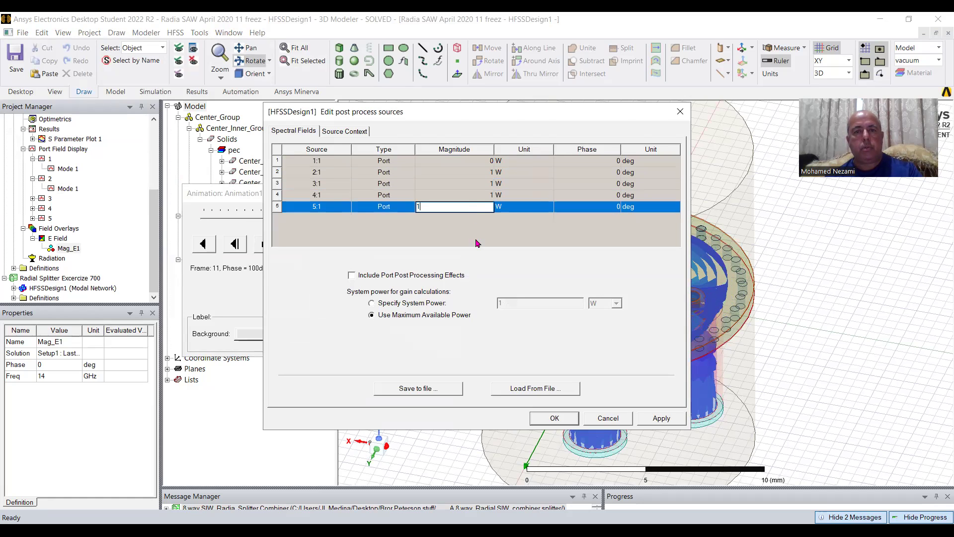
pyautogui.click(541, 419)
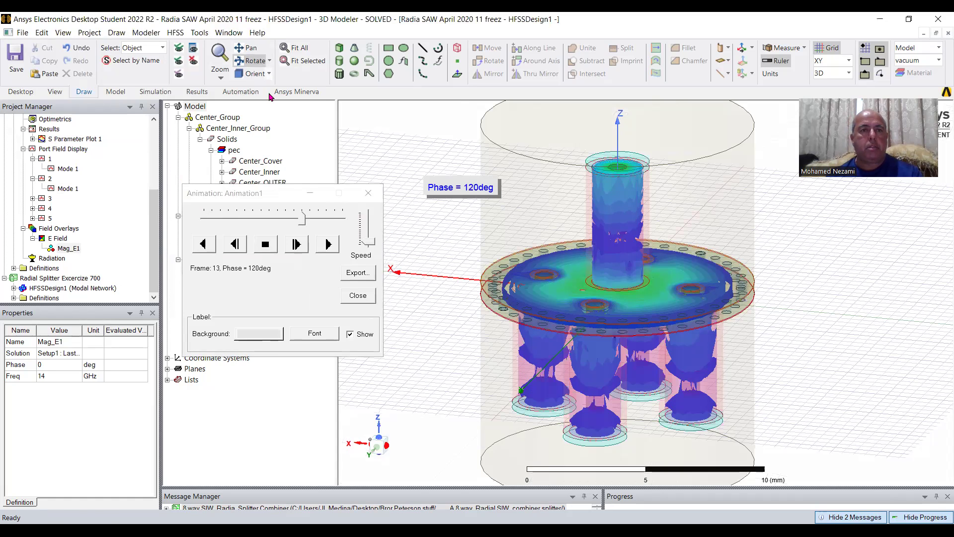
# - Examine the combiner-mode field animation from the side, from below and at tilted angles, with the four peripheral ports driven
pyautogui.click(269, 75)
pyautogui.click(265, 111)
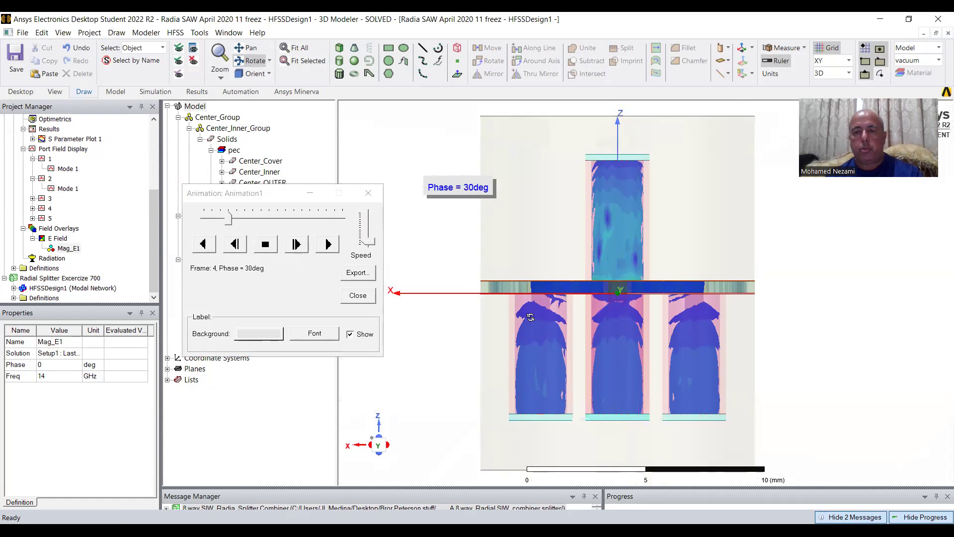
pyautogui.moveTo(662, 417); pyautogui.dragTo(634, 260)
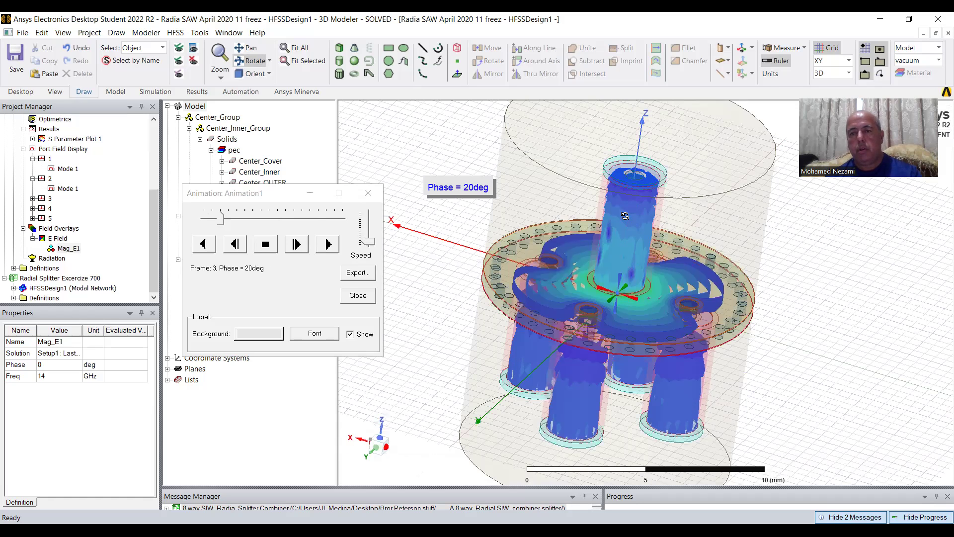
pyautogui.moveTo(663, 254); pyautogui.dragTo(657, 249)
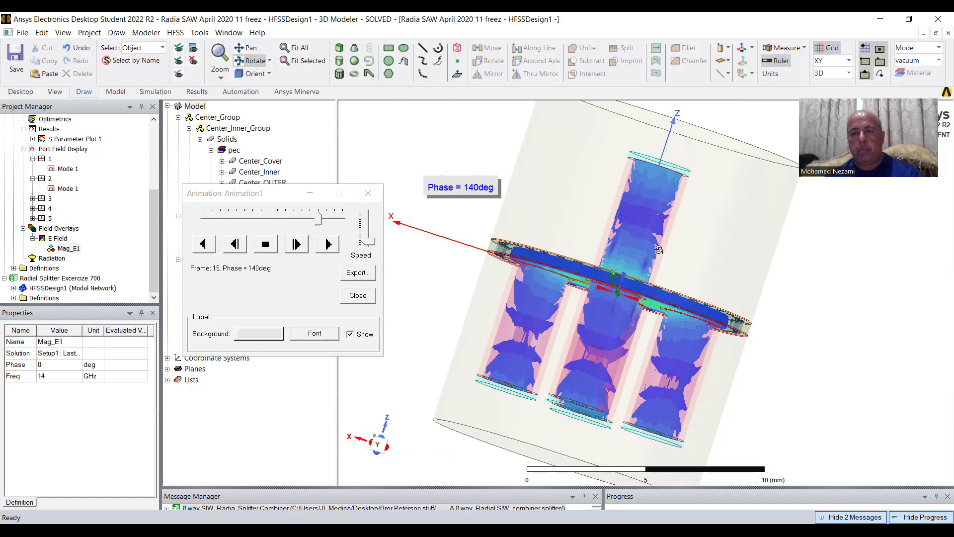
pyautogui.scroll(-1, 631, 302)
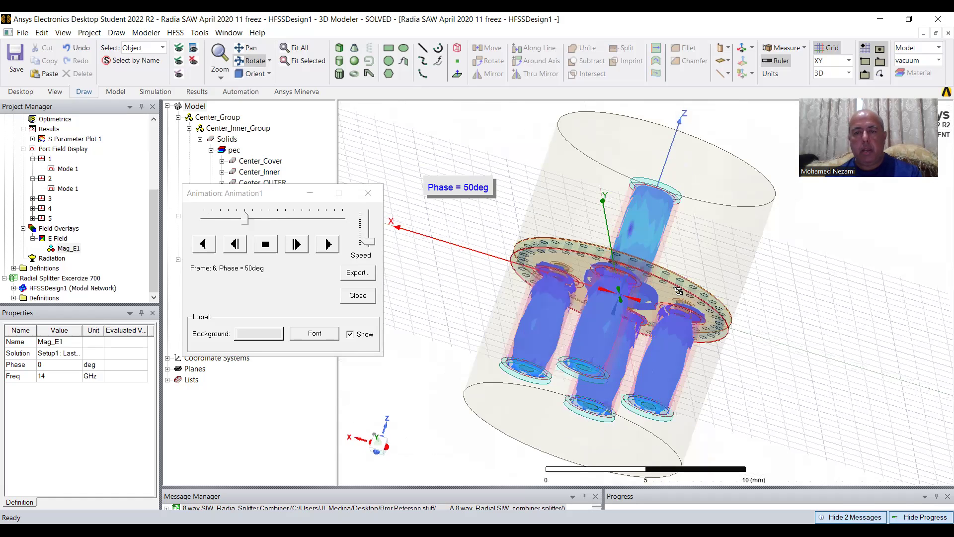
pyautogui.moveTo(711, 301); pyautogui.dragTo(661, 348)
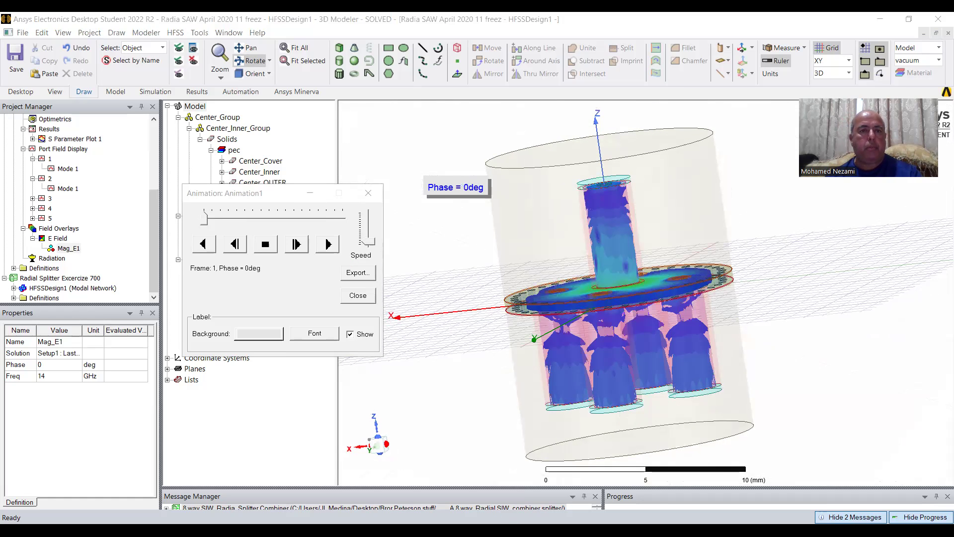
# - Switch to Adobe Acrobat Reader and select the title of the four-way SIW radial cavity power divider paper
pyautogui.hotkey('alt', 'Tab')
pyautogui.scroll(7, 911, 194)
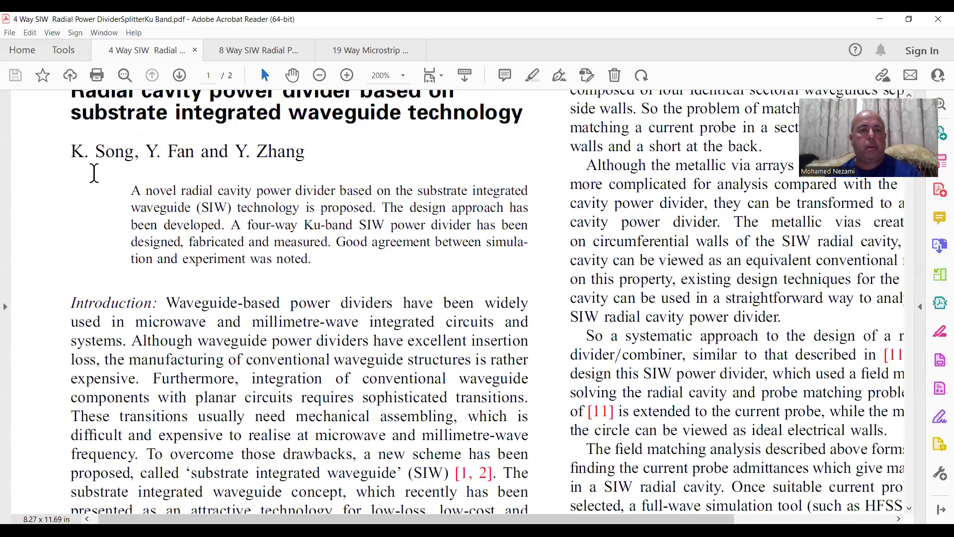
pyautogui.scroll(2, 75, 173)
pyautogui.moveTo(74, 173); pyautogui.dragTo(522, 199)
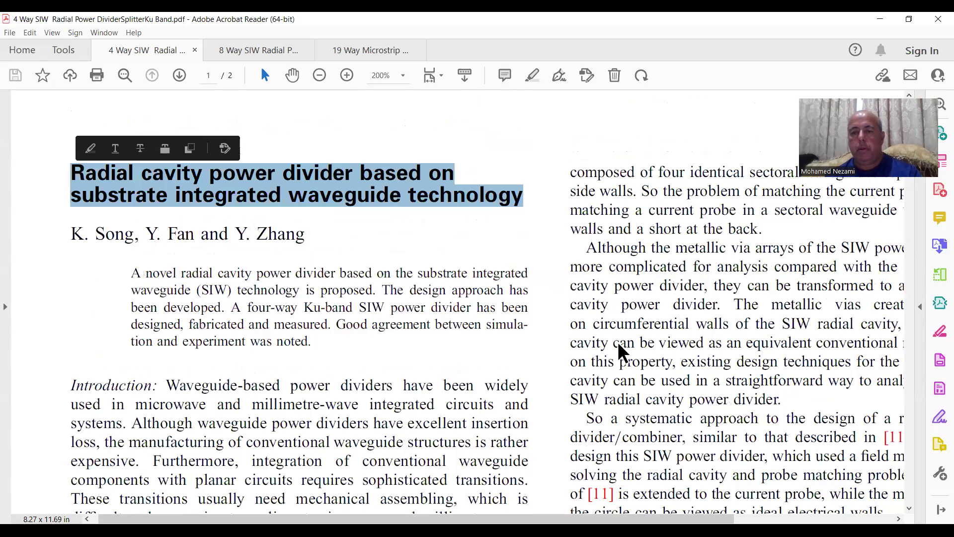
# - Read through the four-way SIW paper's introduction down to its dimensions table, probe layout drawings and prototype photo
pyautogui.scroll(-8, 622, 341)
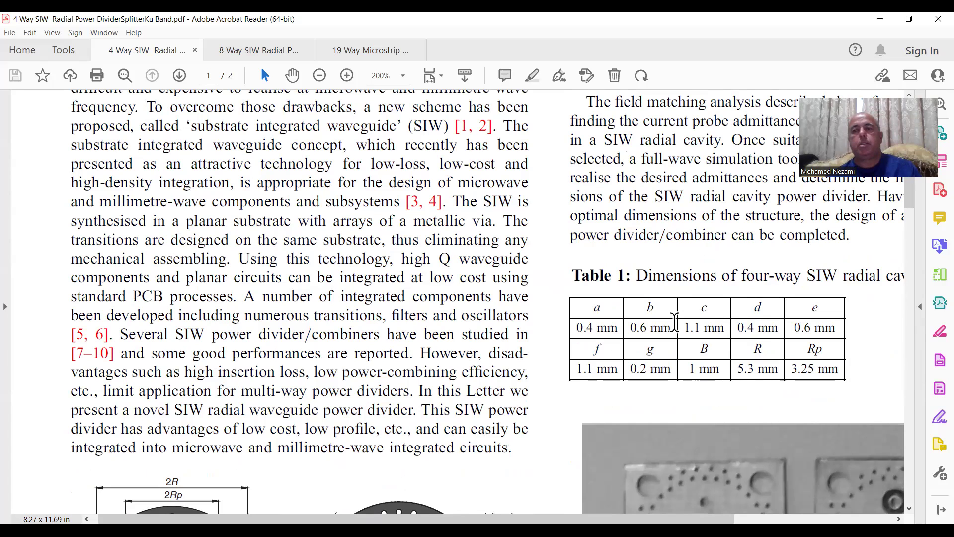
pyautogui.scroll(-1, 661, 331)
pyautogui.scroll(-5, 651, 338)
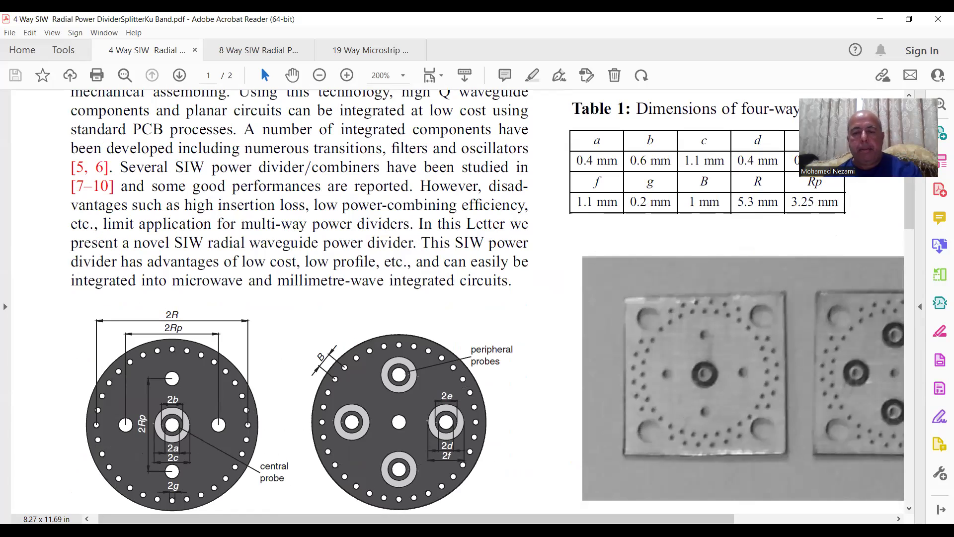
# - Switch to Ansys Electronics Desktop, close the field animation, and open the HFSSDesign1 model of the 8 way SIW Radia Splitter Combiner project
pyautogui.hotkey('alt', 'Tab')
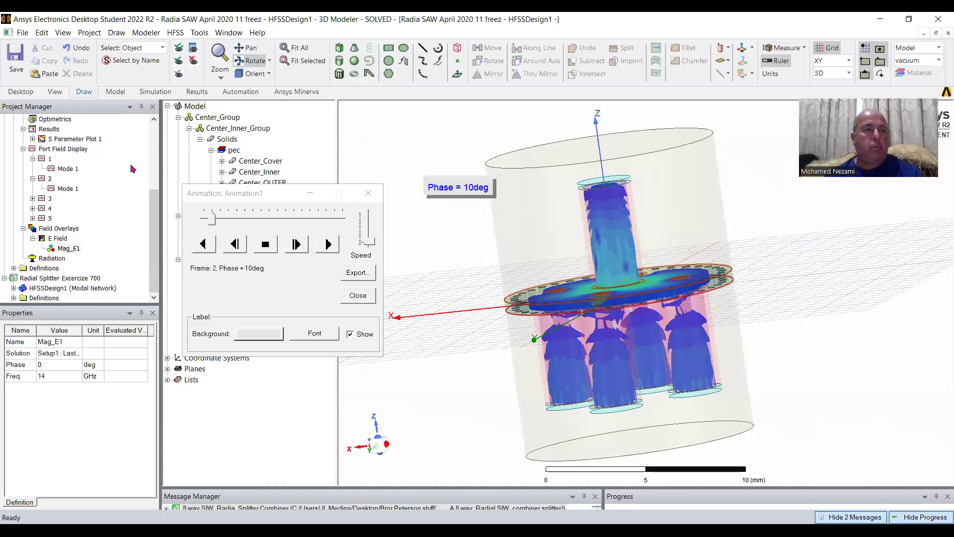
pyautogui.moveTo(152, 214); pyautogui.dragTo(152, 186)
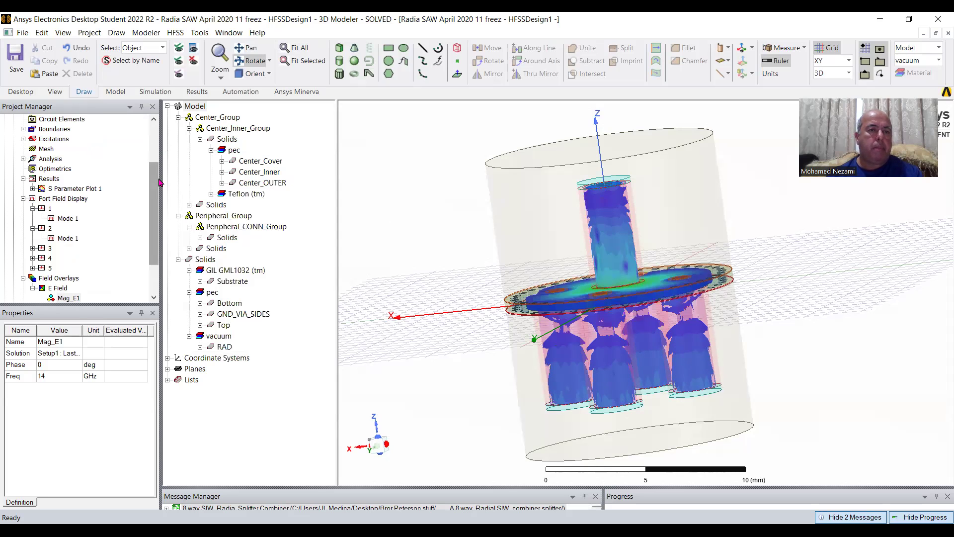
pyautogui.moveTo(157, 179); pyautogui.dragTo(158, 139)
pyautogui.click(14, 159)
pyautogui.doubleClick(60, 130)
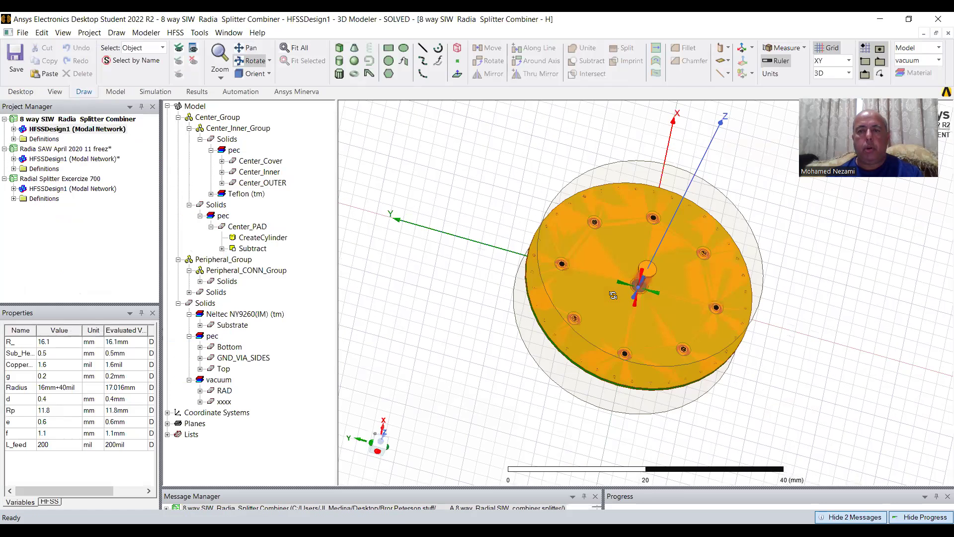
# - Examine the eight-way SIW model from above, below and the side, including the peripheral probes, center pad and via ring
pyautogui.moveTo(648, 243); pyautogui.dragTo(697, 266)
pyautogui.scroll(3, 654, 311)
pyautogui.scroll(2, 697, 267)
pyautogui.scroll(-3, 701, 318)
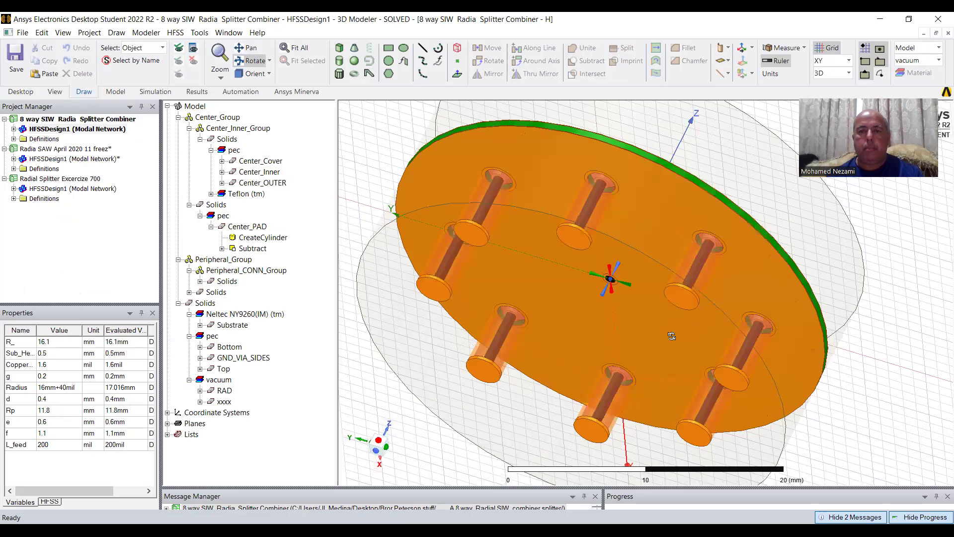
pyautogui.moveTo(672, 345); pyautogui.dragTo(262, 228)
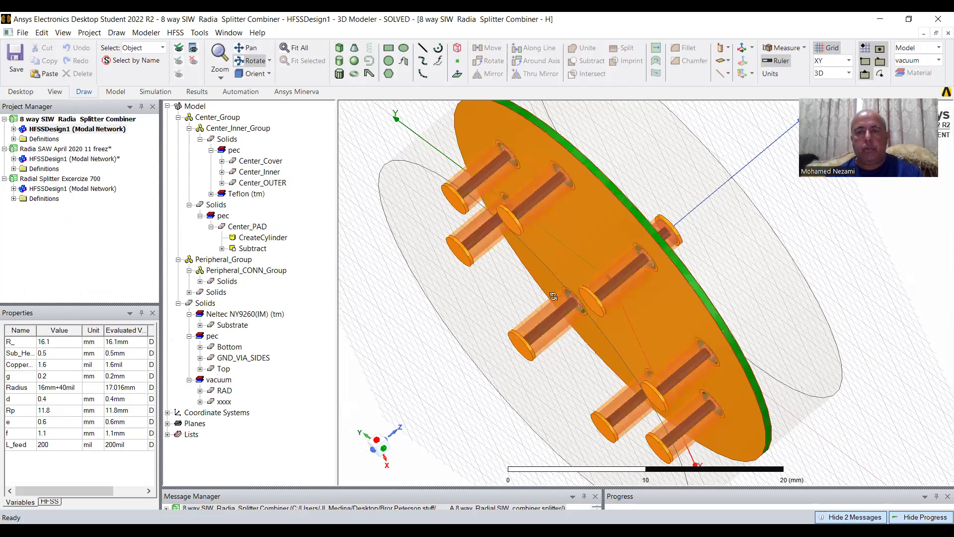
pyautogui.moveTo(631, 260); pyautogui.dragTo(550, 300)
pyautogui.scroll(-3, 529, 321)
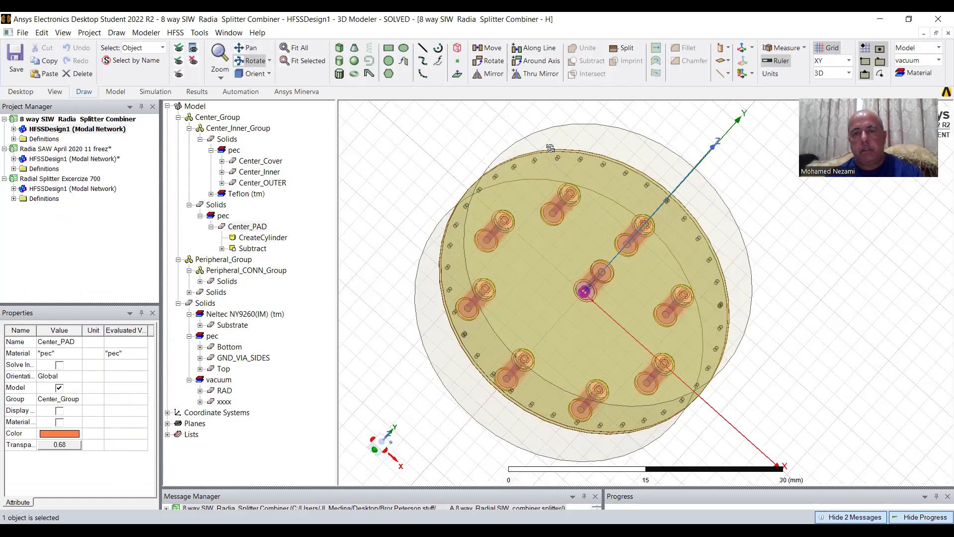
pyautogui.moveTo(670, 169); pyautogui.dragTo(586, 282)
pyautogui.moveTo(531, 175); pyautogui.dragTo(510, 362)
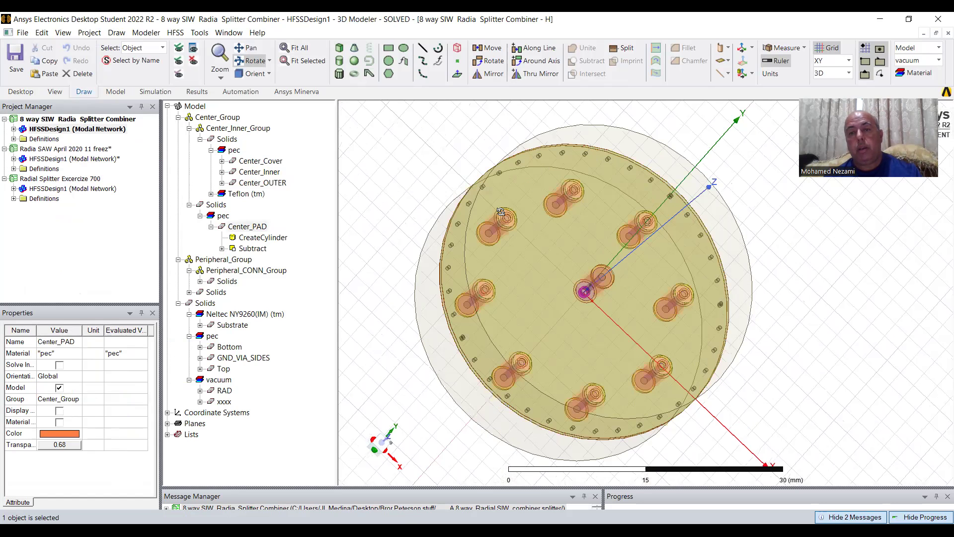
pyautogui.moveTo(613, 339); pyautogui.dragTo(666, 311)
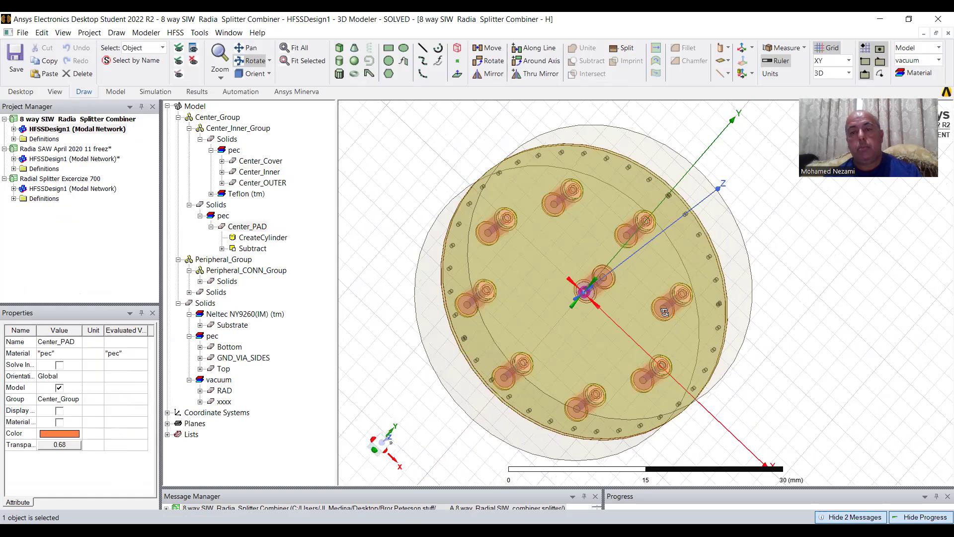
pyautogui.moveTo(591, 332); pyautogui.dragTo(586, 337)
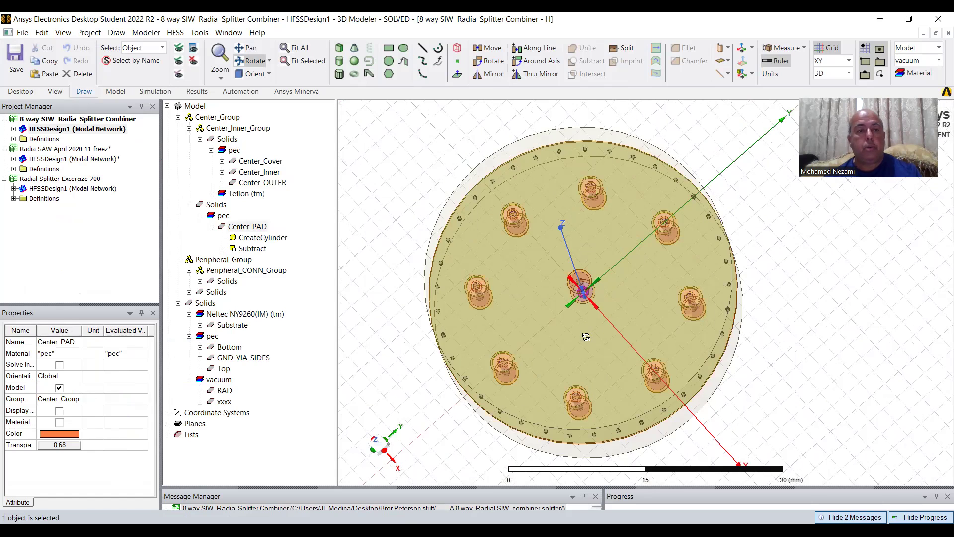
# - Clear the center pad selection and return the eight-way model to its standard upright 3D orientation
pyautogui.rightClick(396, 174)
pyautogui.click(390, 190)
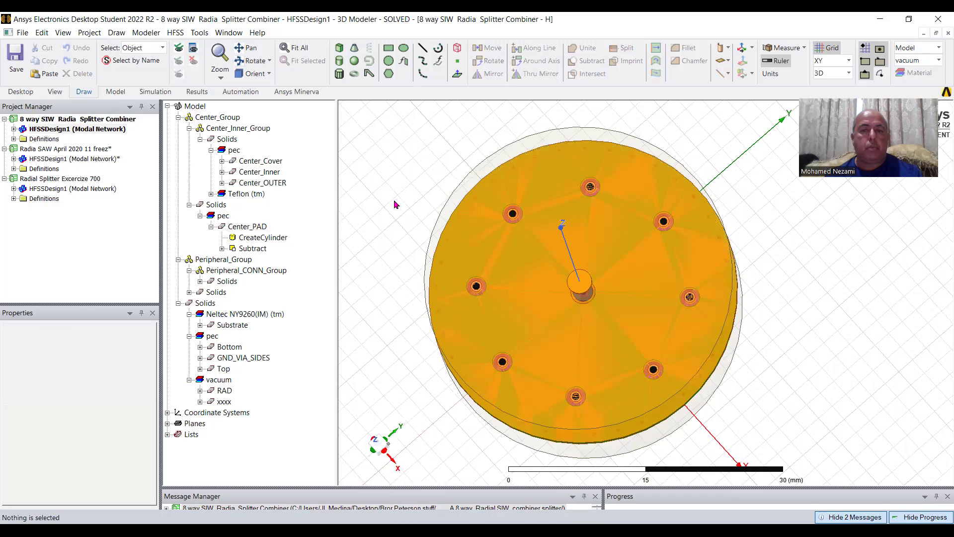
pyautogui.click(433, 245)
pyautogui.click(368, 190)
pyautogui.click(253, 73)
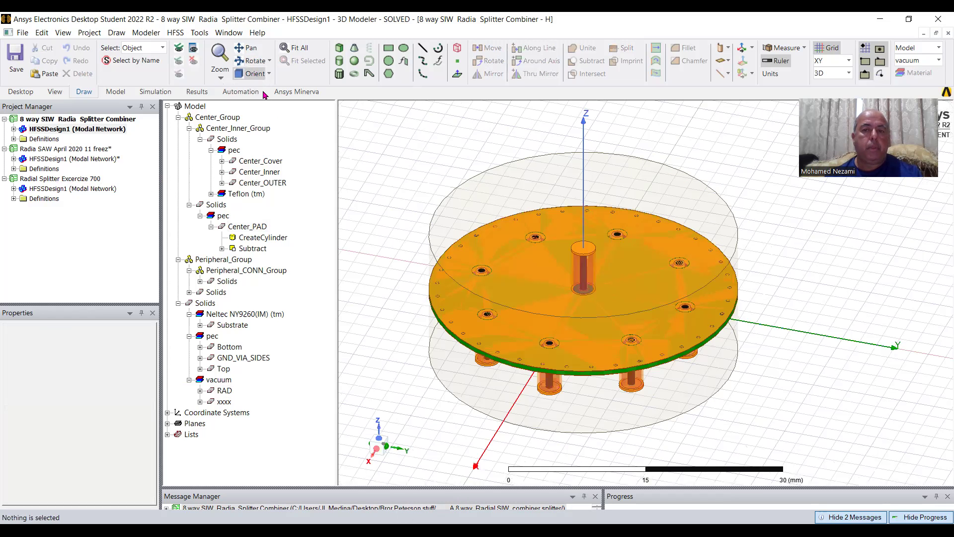
# - Expand the eight-way design's field overlays and results, and display its S Parameter Plot 1
pyautogui.click(13, 130)
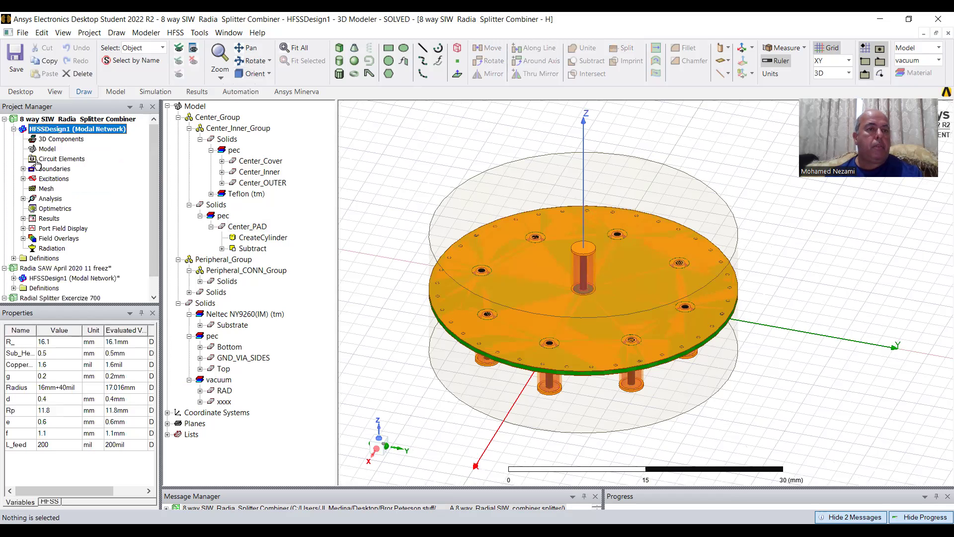
pyautogui.click(23, 238)
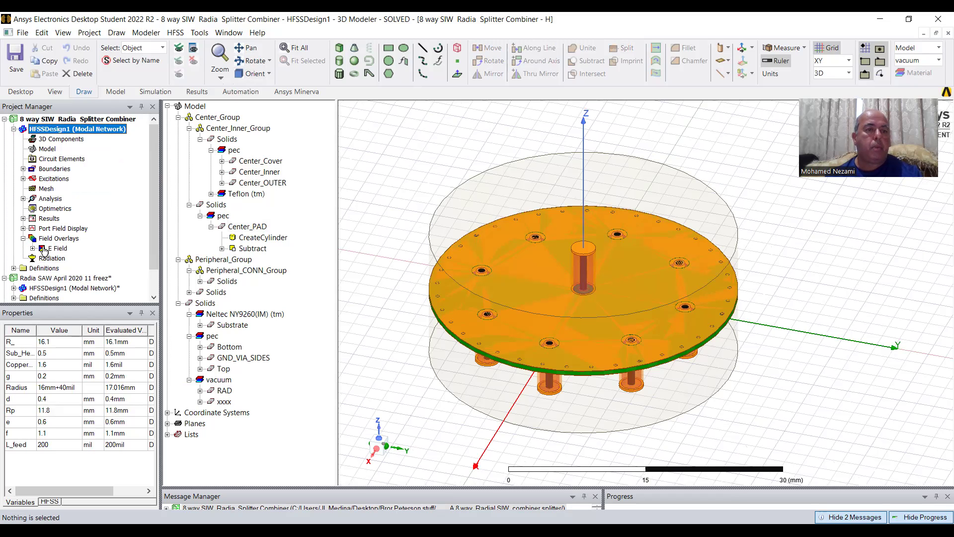
pyautogui.click(24, 219)
pyautogui.doubleClick(59, 230)
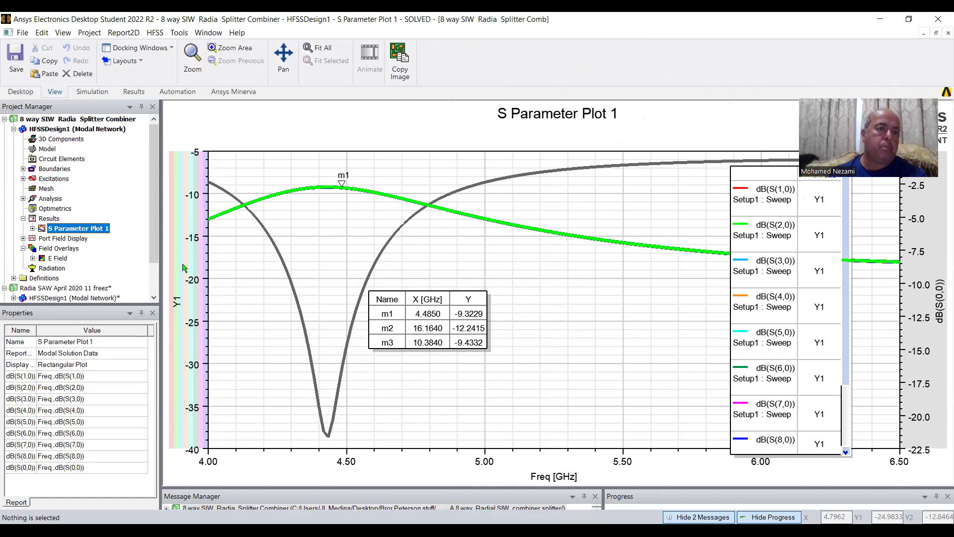
# - Show the eight-way design's Mag_E1 electric field overlay on the model and start its phase animation
pyautogui.doubleClick(54, 260)
pyautogui.click(68, 269)
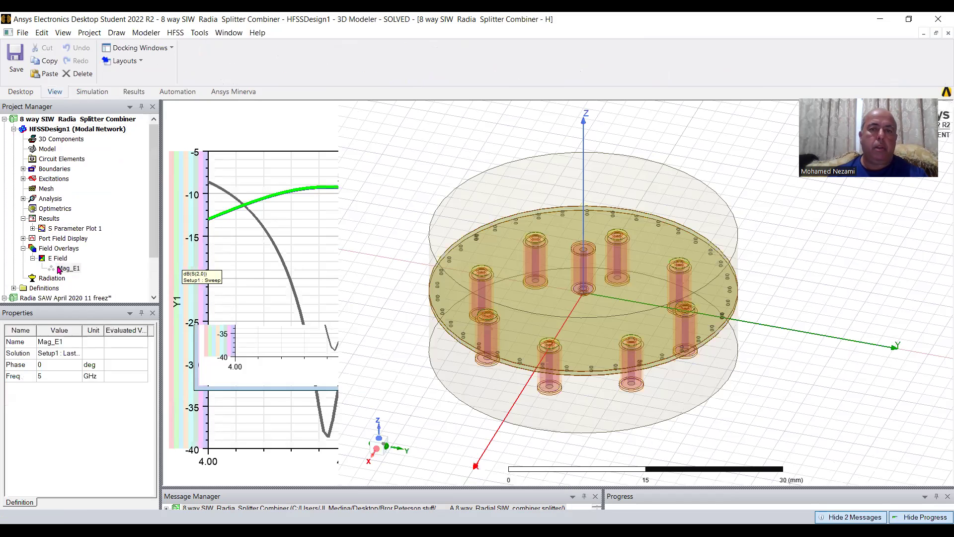
pyautogui.click(782, 286)
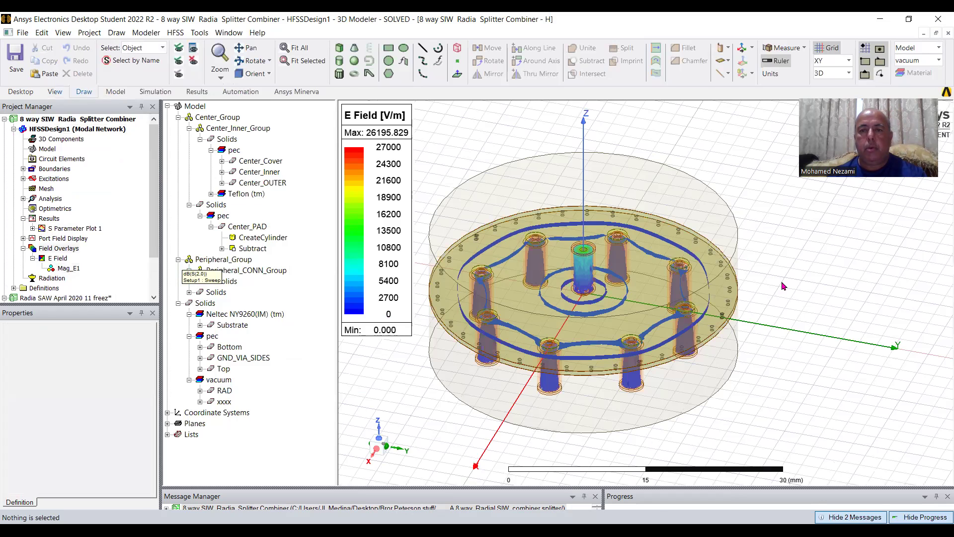
pyautogui.click(63, 268)
pyautogui.rightClick(63, 268)
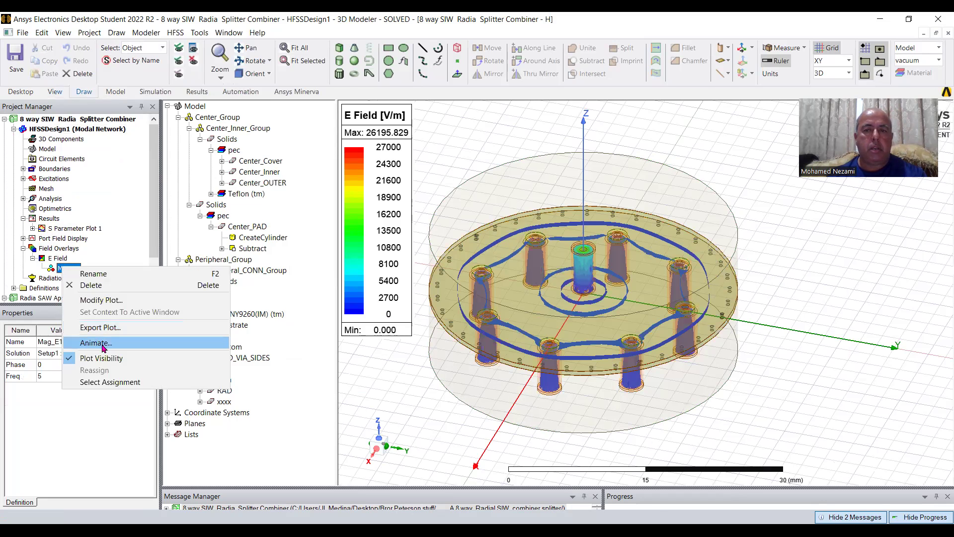
pyautogui.click(96, 342)
pyautogui.click(437, 311)
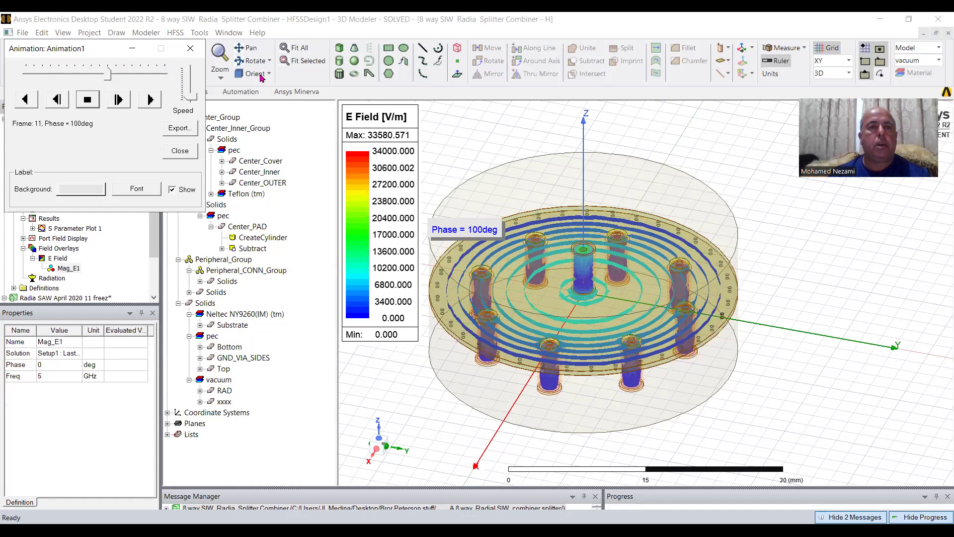
# - Examine the eight-way splitter's field animation from above and from a low tilted angle, and close the animation
pyautogui.click(305, 64)
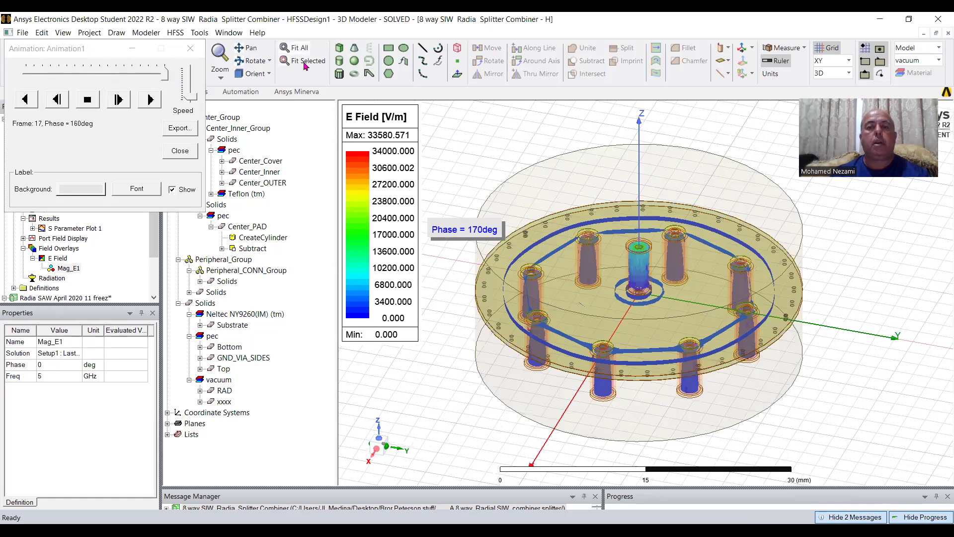
pyautogui.click(256, 61)
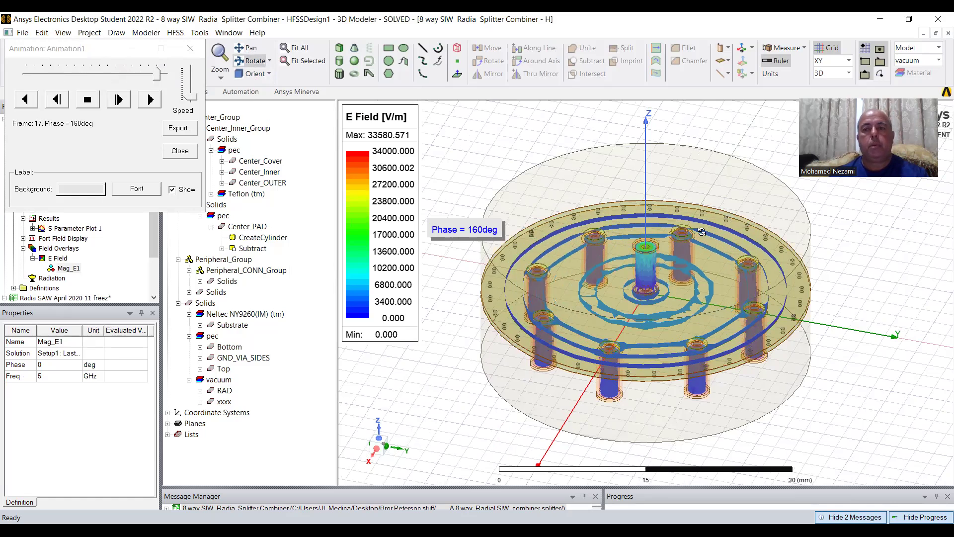
pyautogui.moveTo(701, 232); pyautogui.dragTo(700, 289)
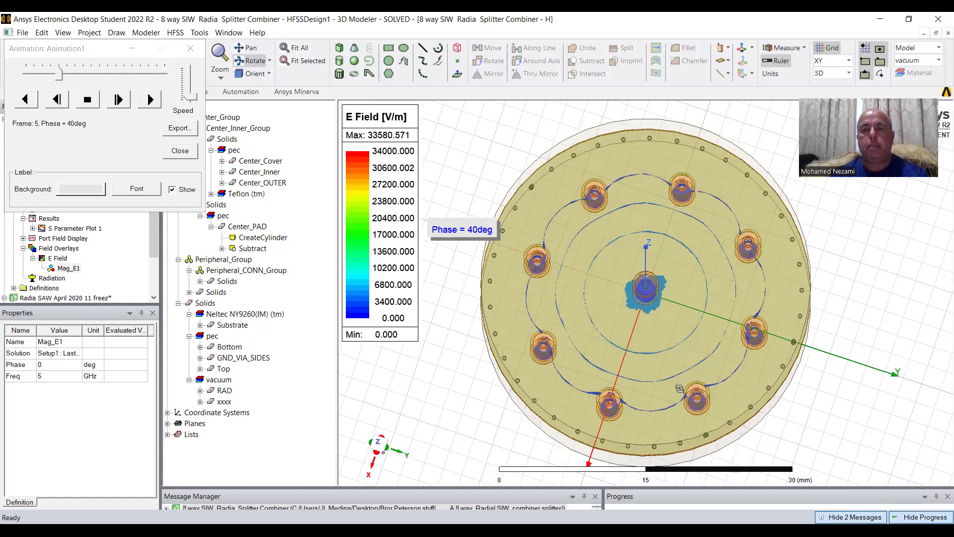
pyautogui.scroll(1, 679, 388)
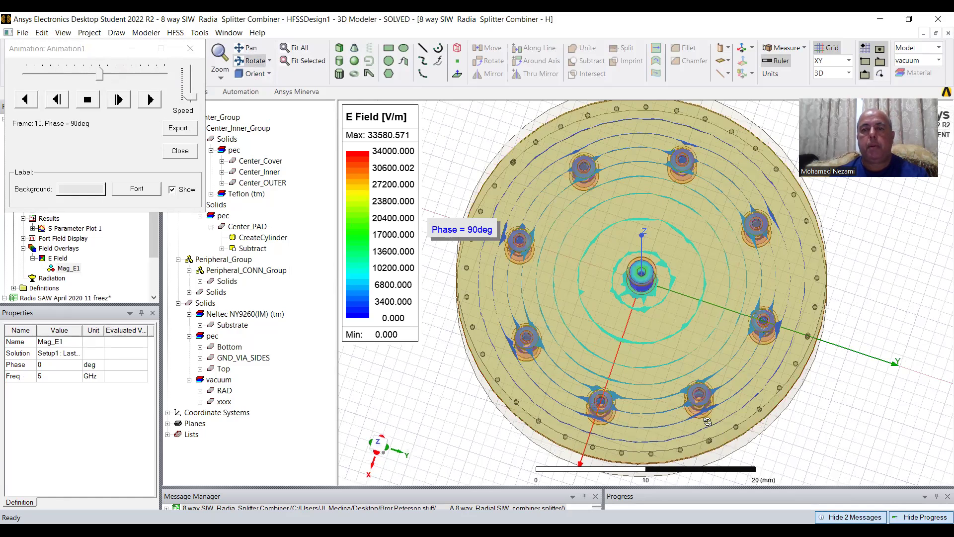
pyautogui.moveTo(706, 381); pyautogui.dragTo(689, 354)
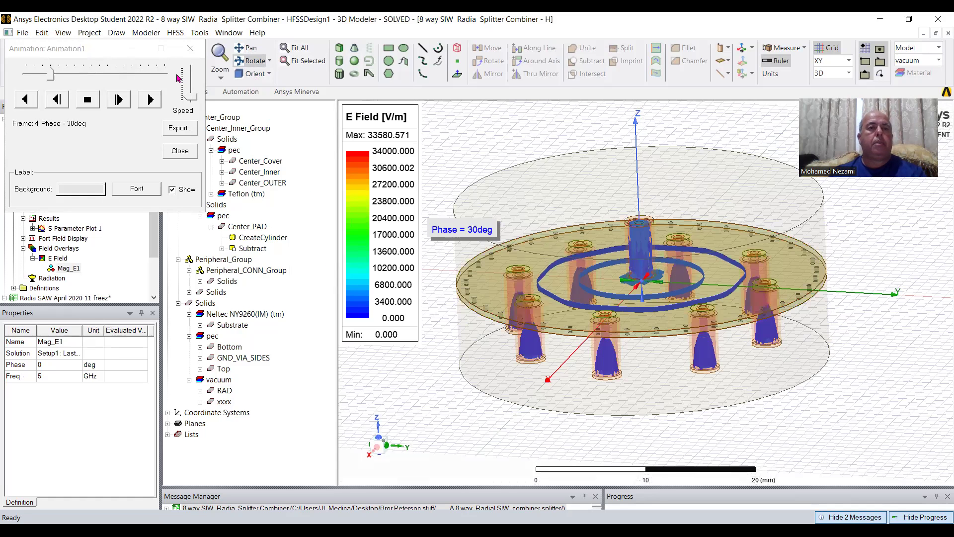
pyautogui.click(180, 151)
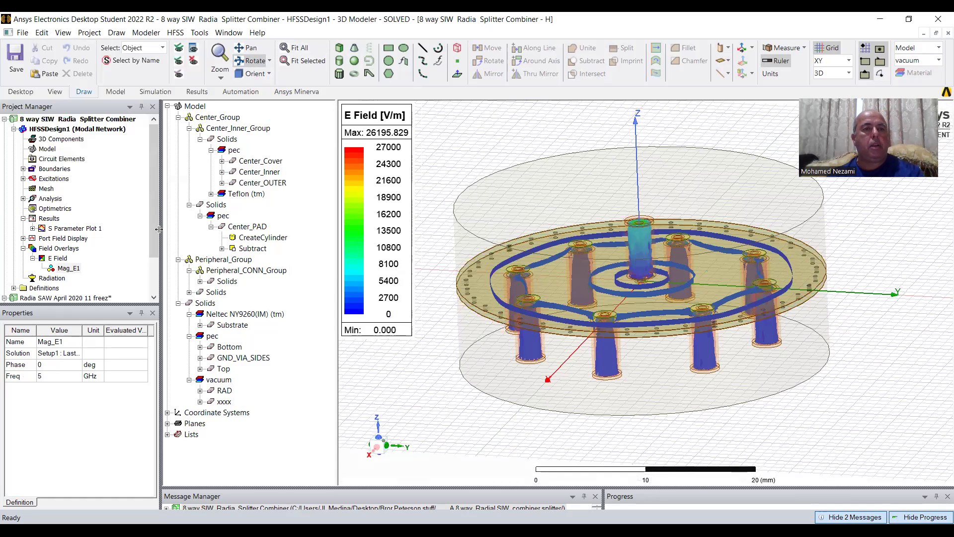
# - Open the HFSSDesign1 model of the Radial Splitter Excercize 700 project and inspect the microstrip disk at a tilted angle
pyautogui.moveTo(155, 184); pyautogui.dragTo(154, 220)
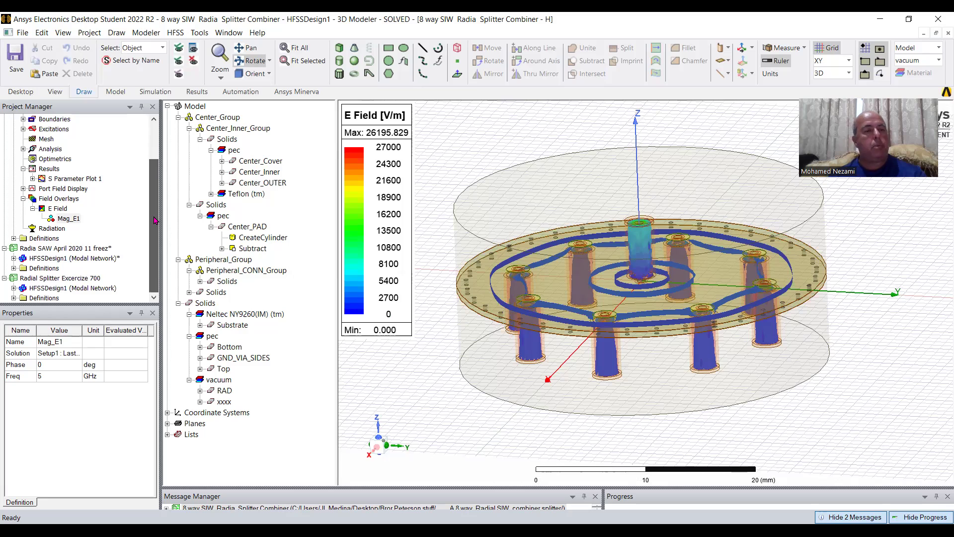
pyautogui.moveTo(153, 230); pyautogui.dragTo(83, 144)
pyautogui.click(14, 129)
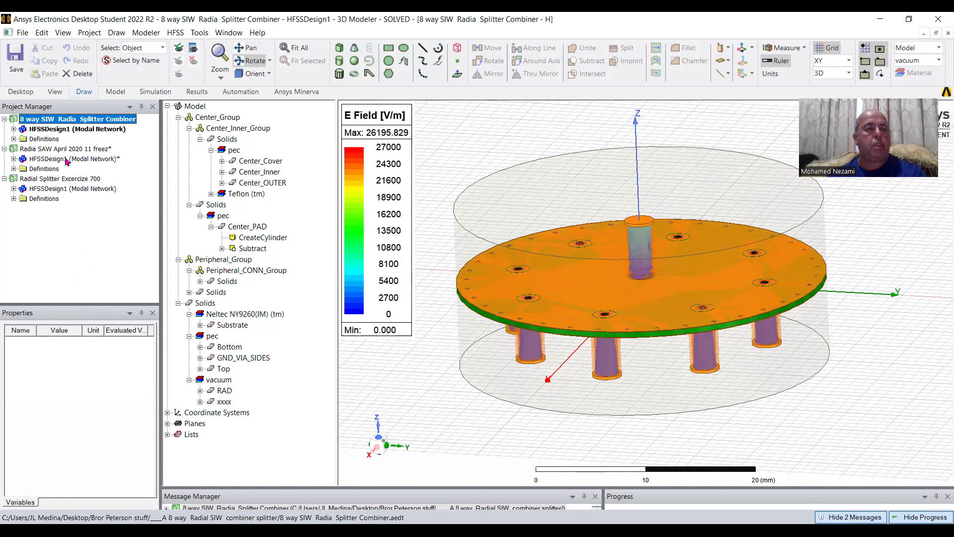
pyautogui.doubleClick(64, 189)
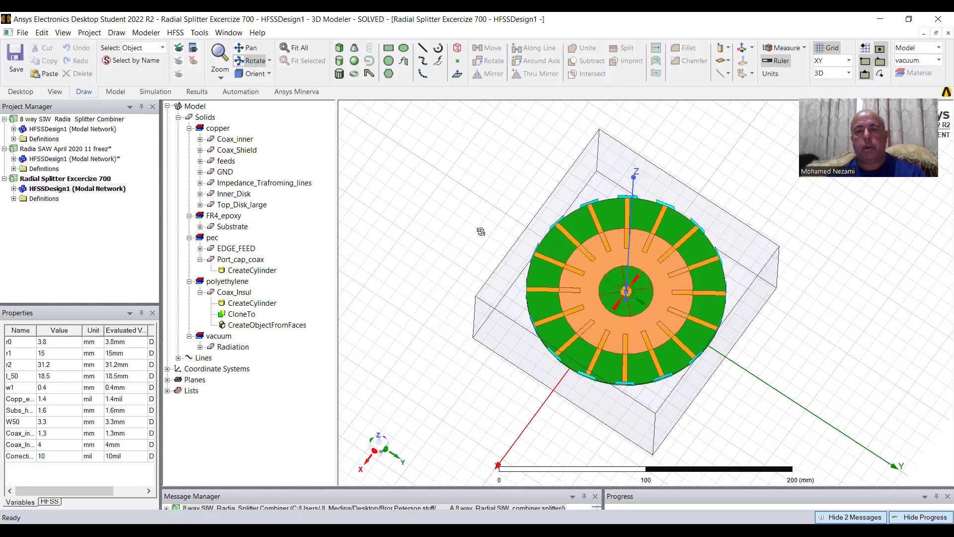
pyautogui.moveTo(479, 222); pyautogui.dragTo(588, 308)
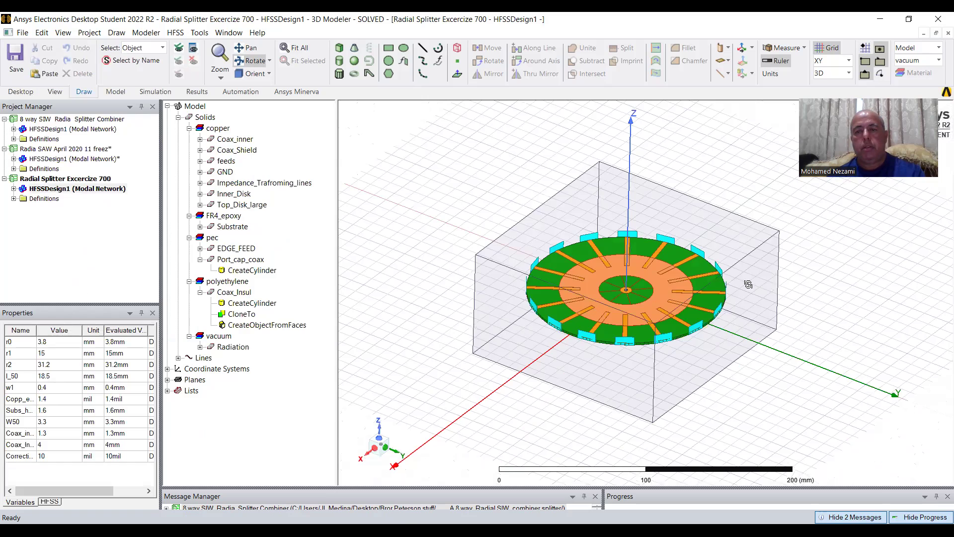
pyautogui.scroll(3, 596, 312)
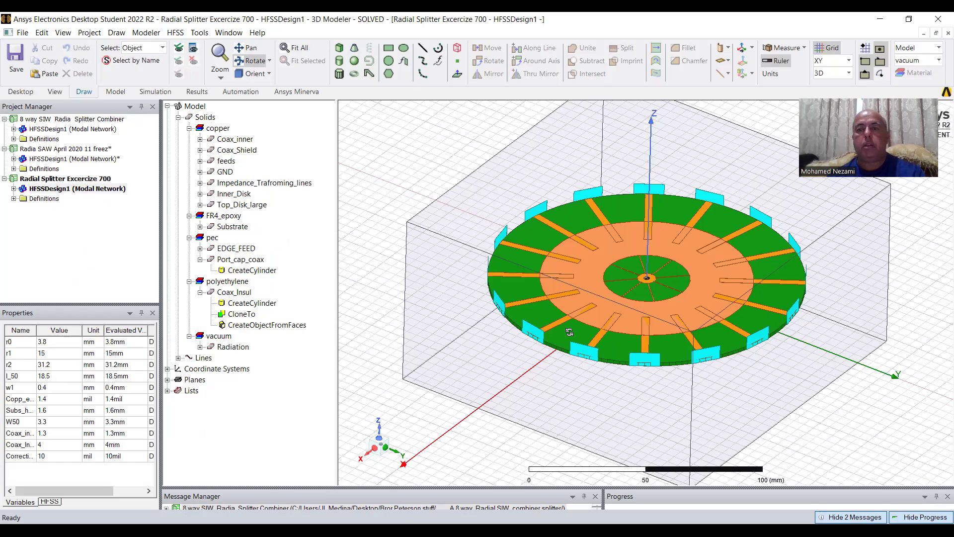
# - Expand the microstrip radial splitter's results and display its S Parameter Plot 1
pyautogui.click(13, 188)
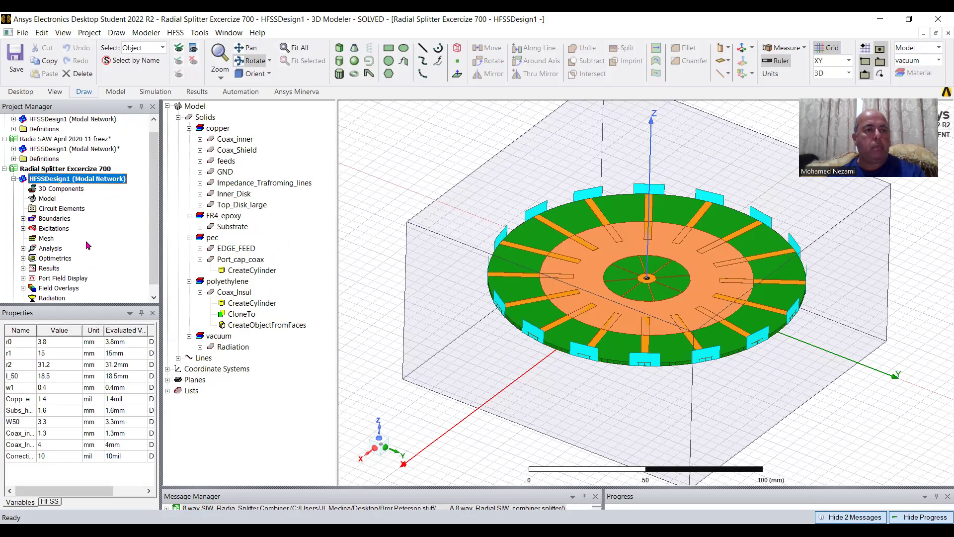
pyautogui.scroll(-1, 154, 249)
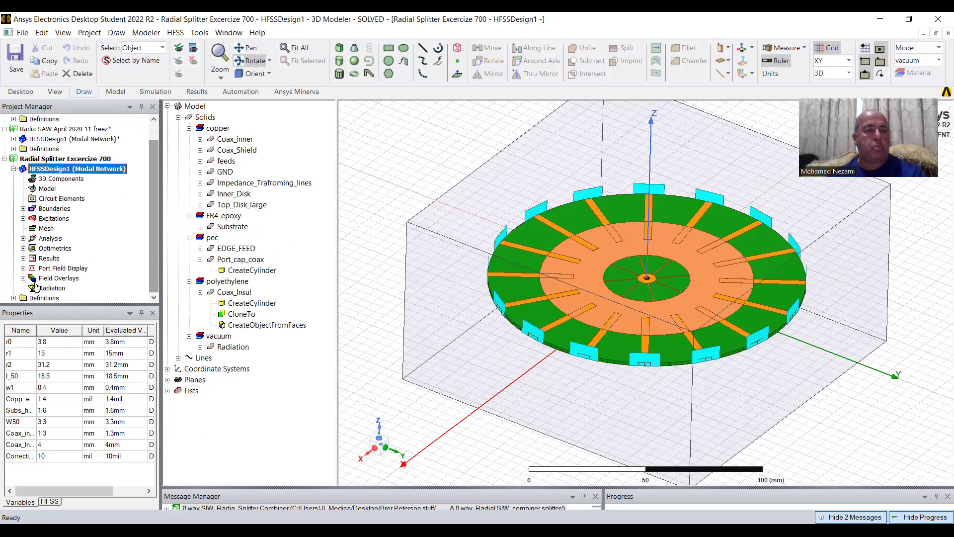
pyautogui.click(23, 258)
pyautogui.doubleClick(63, 269)
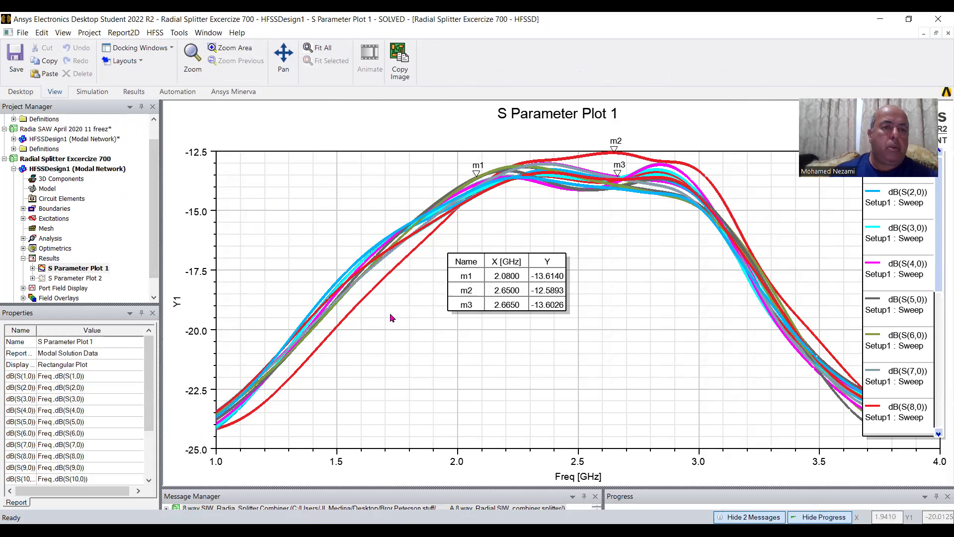
pyautogui.scroll(-1, 153, 209)
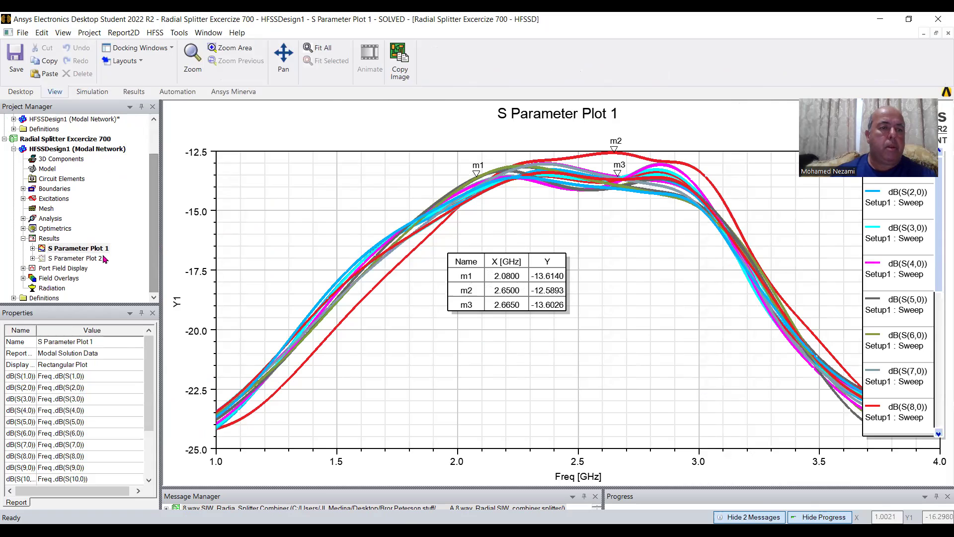
# - Select the Mag_Jsurf1 surface current overlay of the microstrip radial splitter and inspect the model from a steeper angle
pyautogui.click(22, 279)
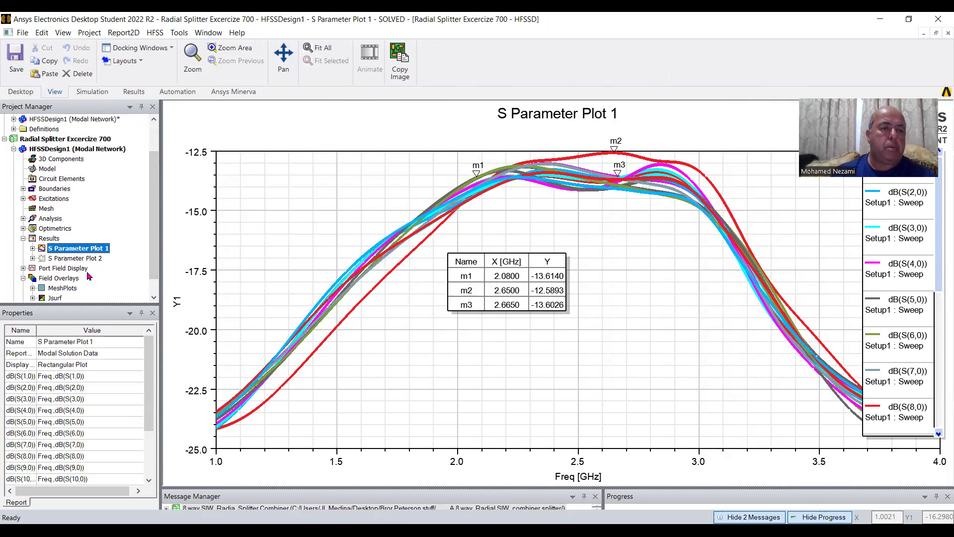
pyautogui.scroll(-1, 153, 224)
pyautogui.click(33, 278)
pyautogui.click(72, 289)
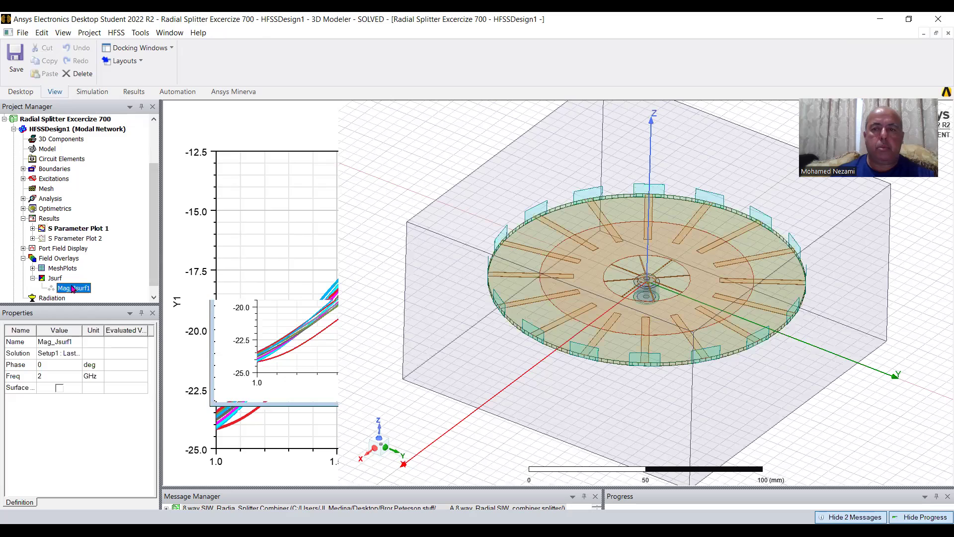
pyautogui.moveTo(692, 293); pyautogui.dragTo(689, 319)
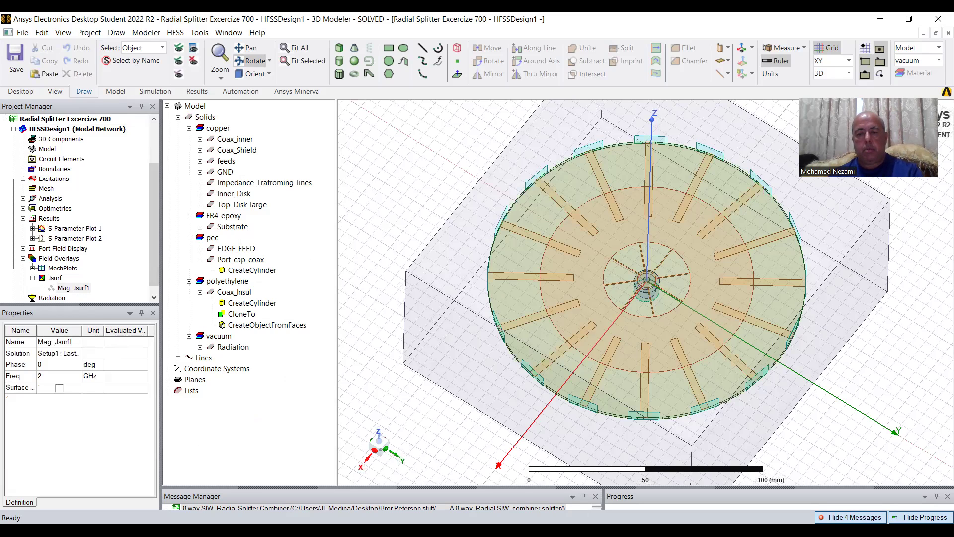
# - Switch to Acrobat Reader, review the first page of the 4 Way SIW radial power divider paper, and return to HFSS
pyautogui.hotkey('alt', 'Tab')
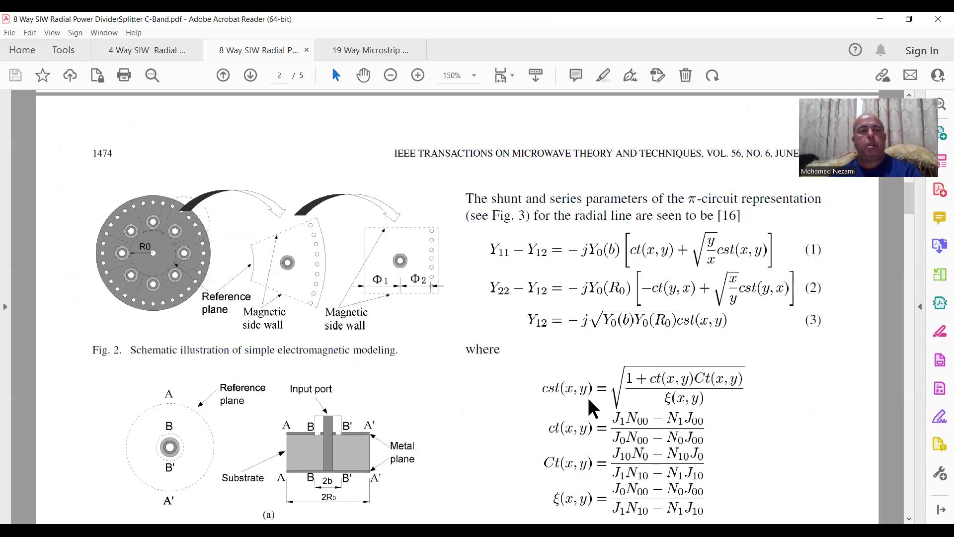
pyautogui.click(159, 52)
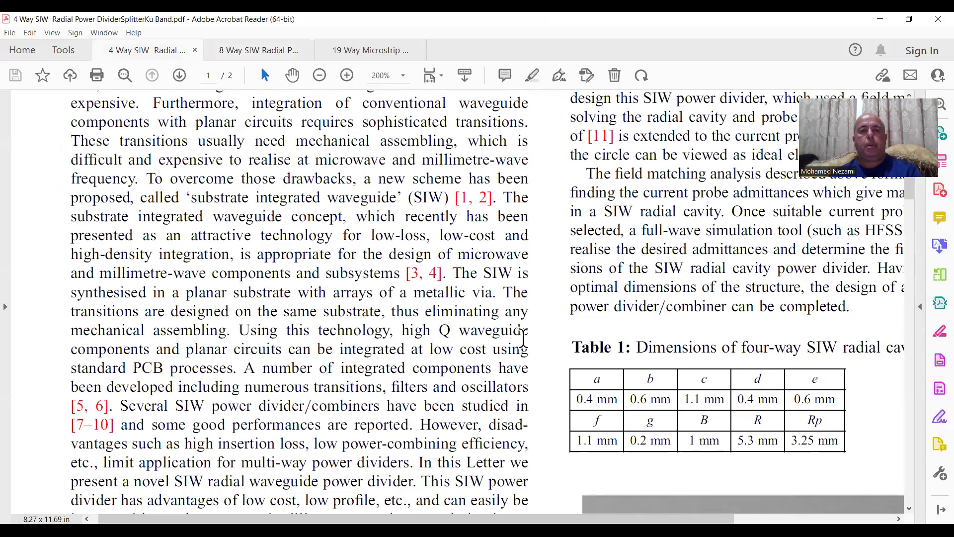
pyautogui.scroll(5, 524, 338)
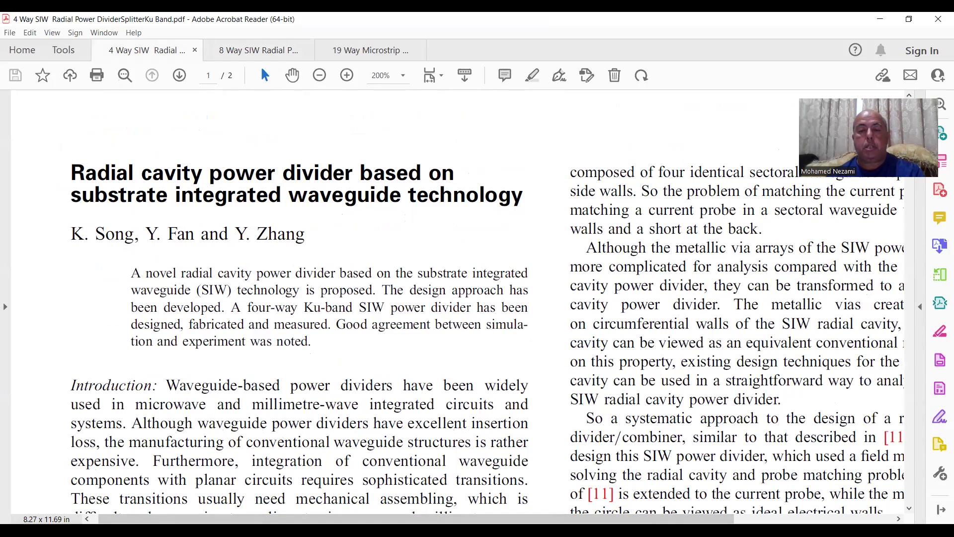
pyautogui.hotkey('alt', 'Tab')
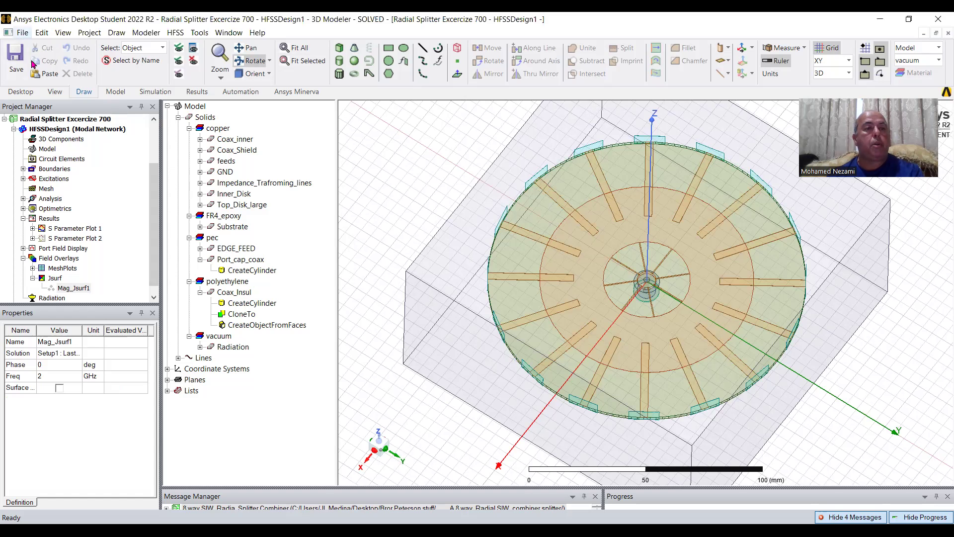
# - Browse to the parent folder holding the 4-way SIW, 8-way SIW and microstrip combiner project folders, and leave without opening a project
pyautogui.hotkey('ctrl', 'o')
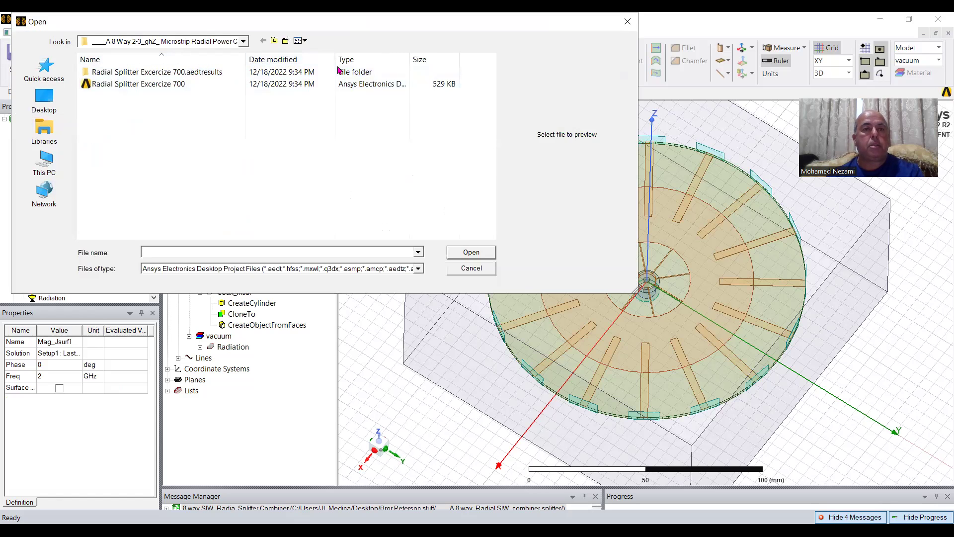
pyautogui.moveTo(156, 20); pyautogui.dragTo(200, 130)
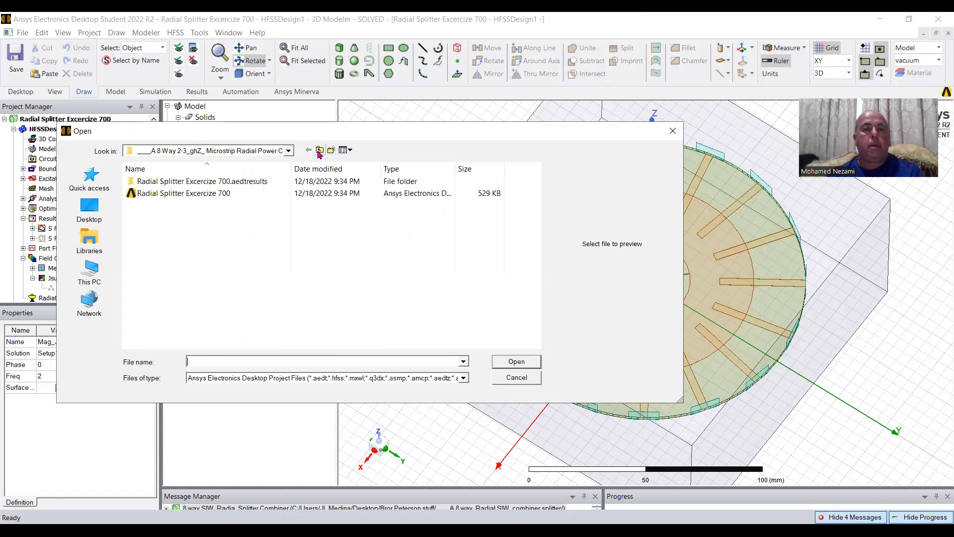
pyautogui.click(319, 151)
pyautogui.click(319, 151)
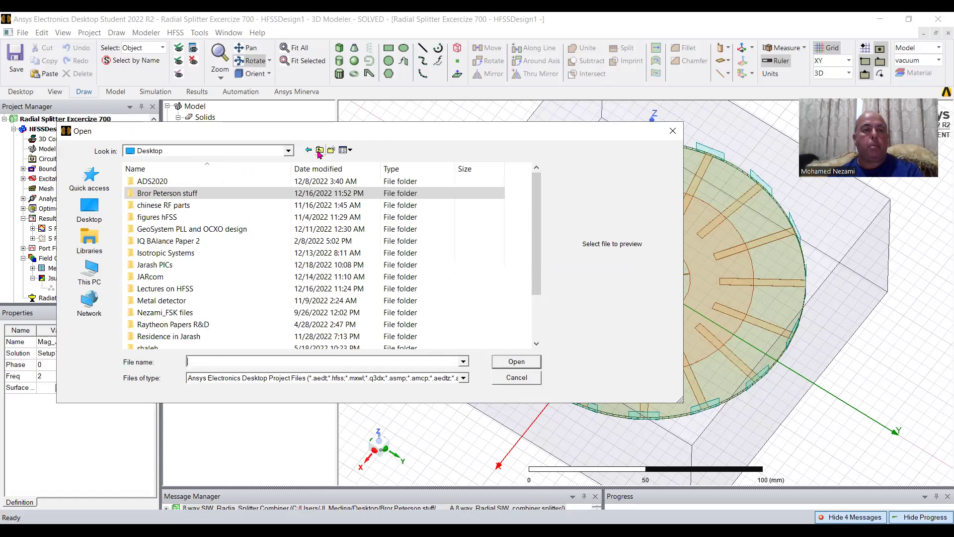
pyautogui.doubleClick(235, 194)
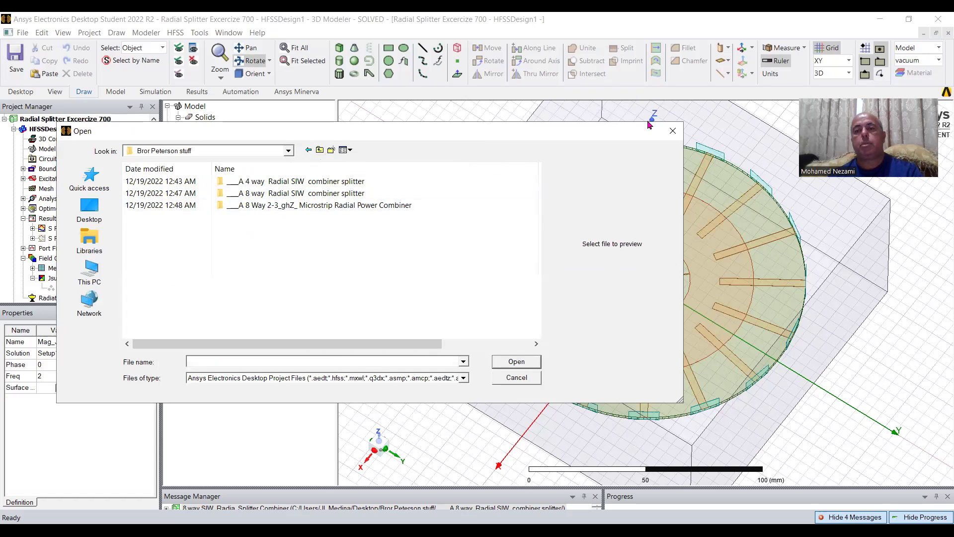
pyautogui.click(672, 131)
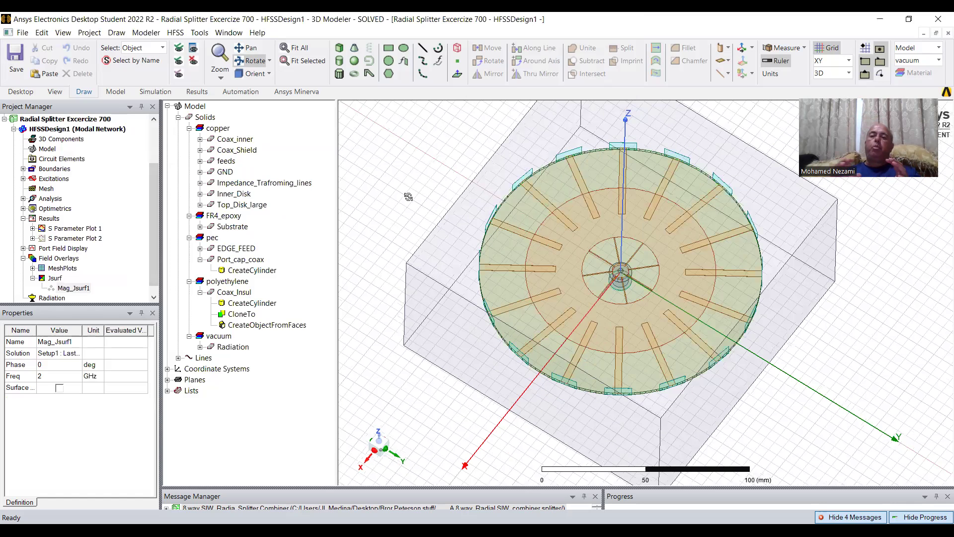
pyautogui.scroll(-1, 408, 196)
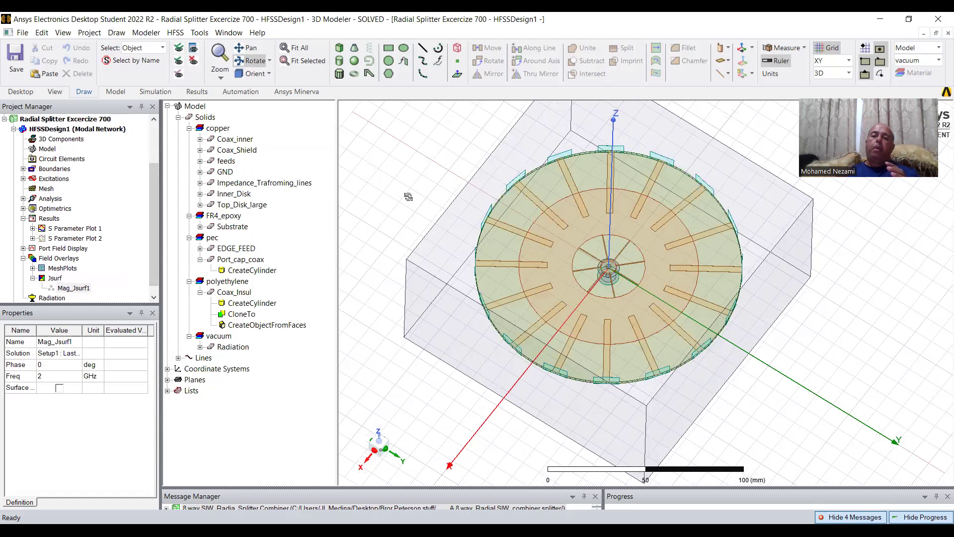